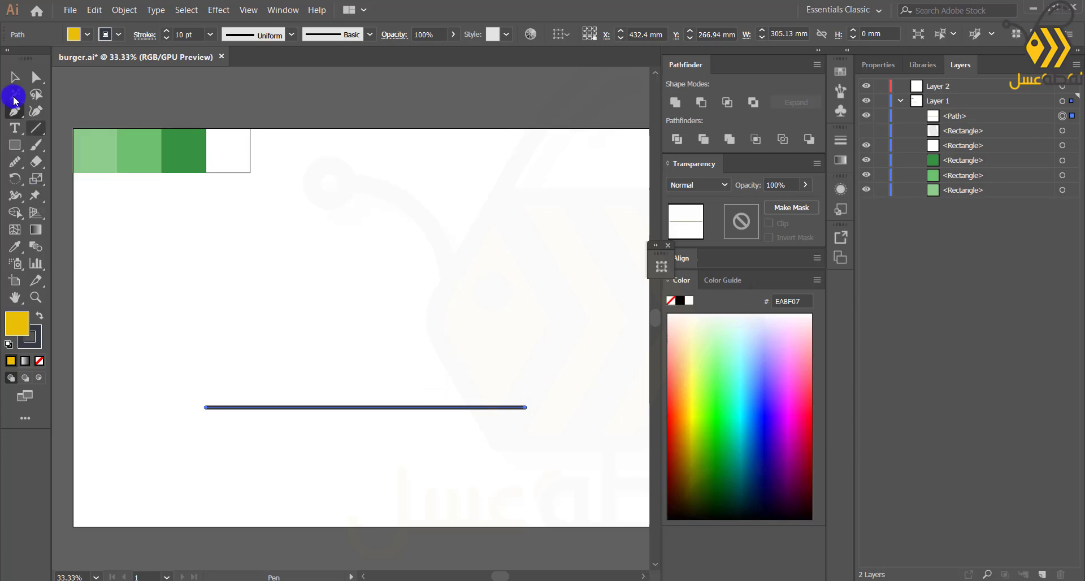
Step: Draw a rectangle about 105 by 116 mm above the line, filled with the dark green swatch and outlined with an 8 pt dark stroke
left_click(405, 370)
left_click(16, 153)
left_click_drag(337, 277, 448, 391)
left_click(15, 246)
left_click(184, 149)
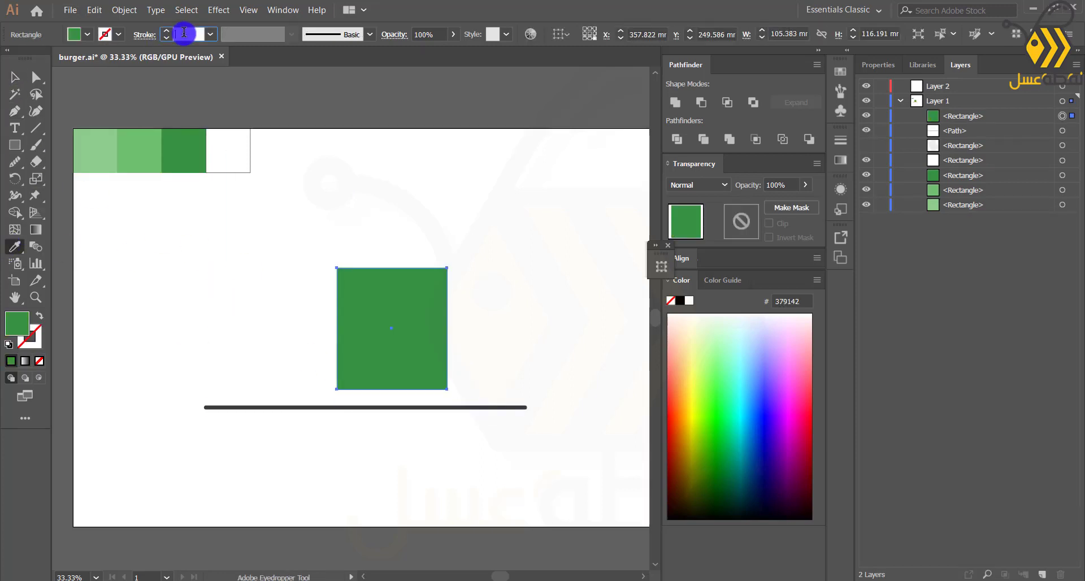
scroll(373, 347, "up", 1)
key("v")
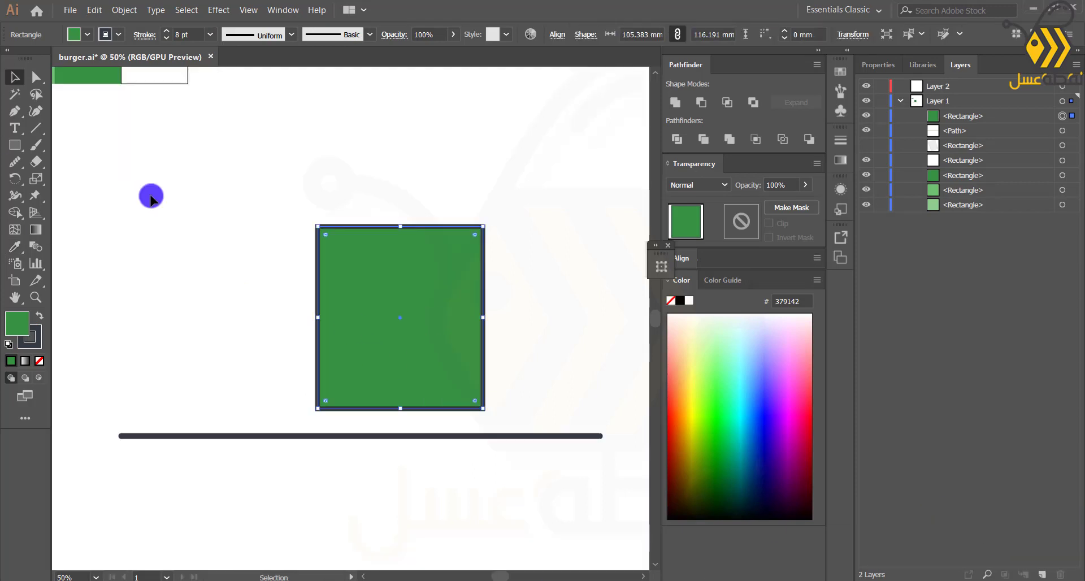
Step: Round the green rectangle's corners to about 12 mm, narrow it to about 93 mm, and nudge it down toward the line
left_click_drag(328, 235, 340, 247)
left_click_drag(483, 317, 474, 316)
key("Down")
key("Down")
key("Down")
key("Down")
key("Down")
key("Down")
key("Down")
key("Down")
key("Down")
key("Down")
key("Down")
key("Down")
key("Down")
key("Down")
Step: Duplicate the green rectangle in place and scale the copy from its centre to about 78 by 97 mm
key("ctrl+c")
key("ctrl+f")
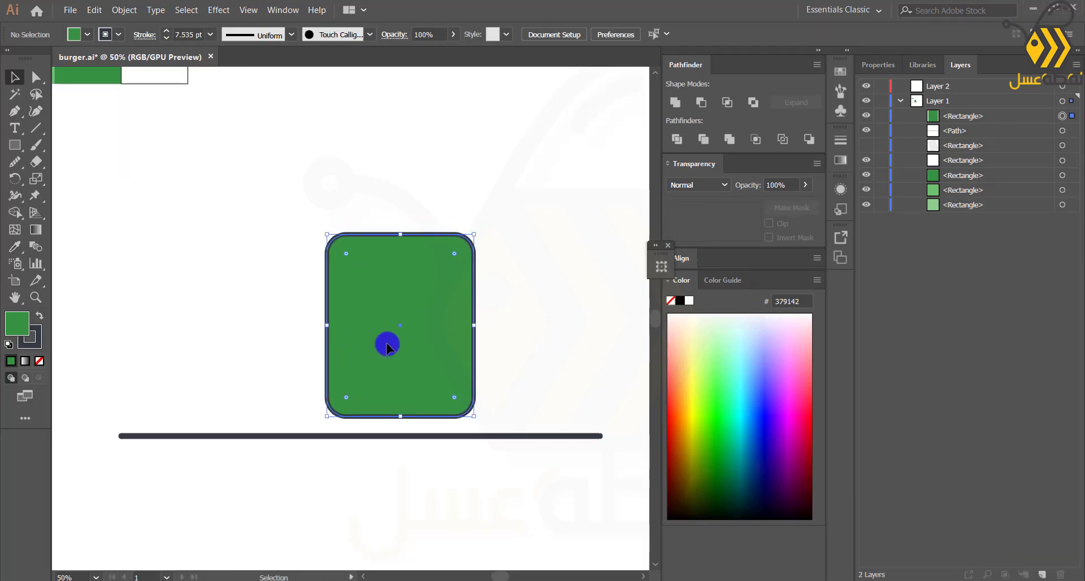
left_click_drag(478, 416, 459, 403)
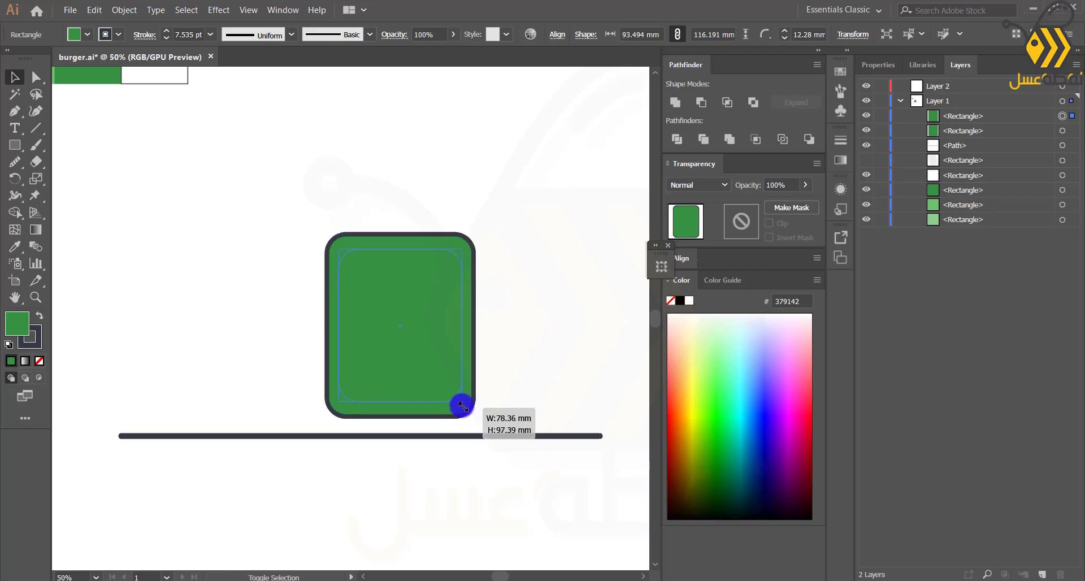
Step: Fill the inner rectangle with the light green swatch and give it an 8 pt dark stroke
key("ctrl+minus")
left_click(16, 247)
left_click(122, 155)
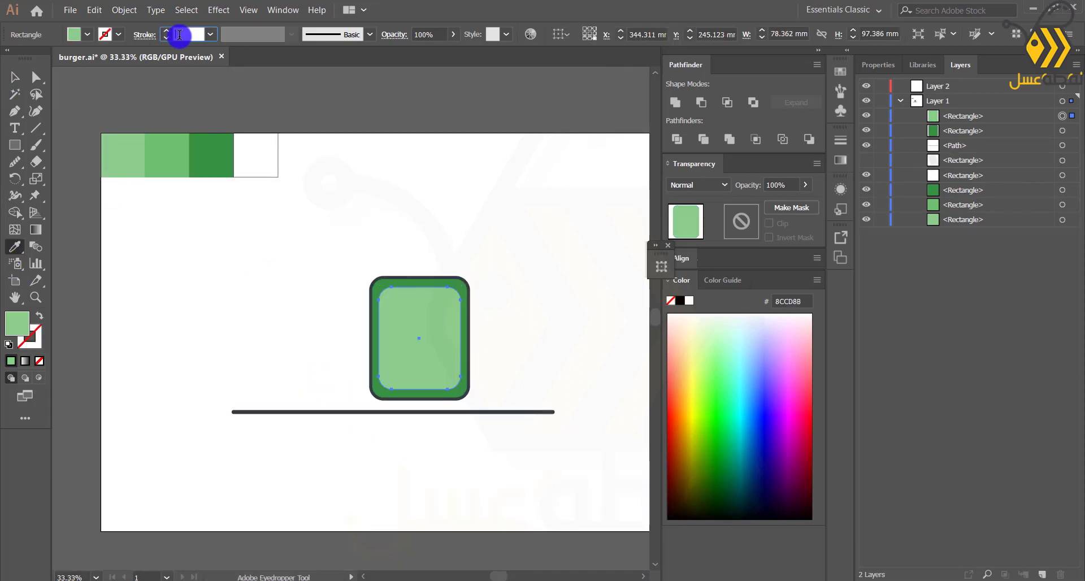
type("8")
key("Return")
Step: Adjust the light green inner rectangle to about 75 by 100 mm, centred inside the dark green rectangle
scroll(359, 369, "up", 1)
left_click_drag(358, 369, 250, 340)
left_click(15, 78)
left_click_drag(406, 371, 408, 378)
left_click(235, 351)
left_click(329, 323)
left_click_drag(411, 292, 401, 292)
left_click(443, 298)
left_click(373, 292)
left_click(187, 302)
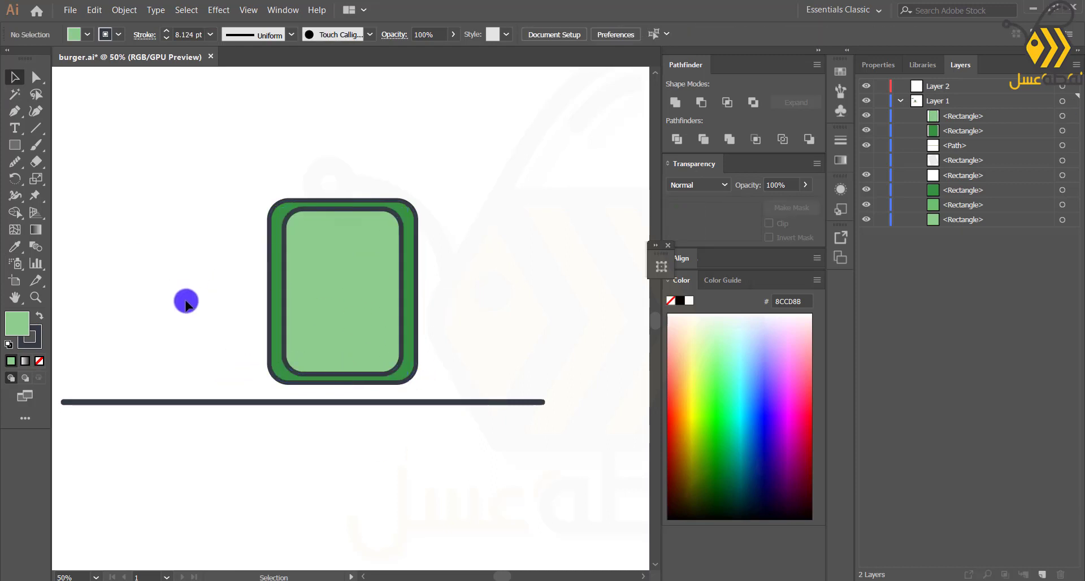
left_click(334, 374)
left_click_drag(343, 374, 341, 369)
left_click(344, 392)
scroll(333, 325, "up", 1)
left_click_drag(394, 296, 351, 307)
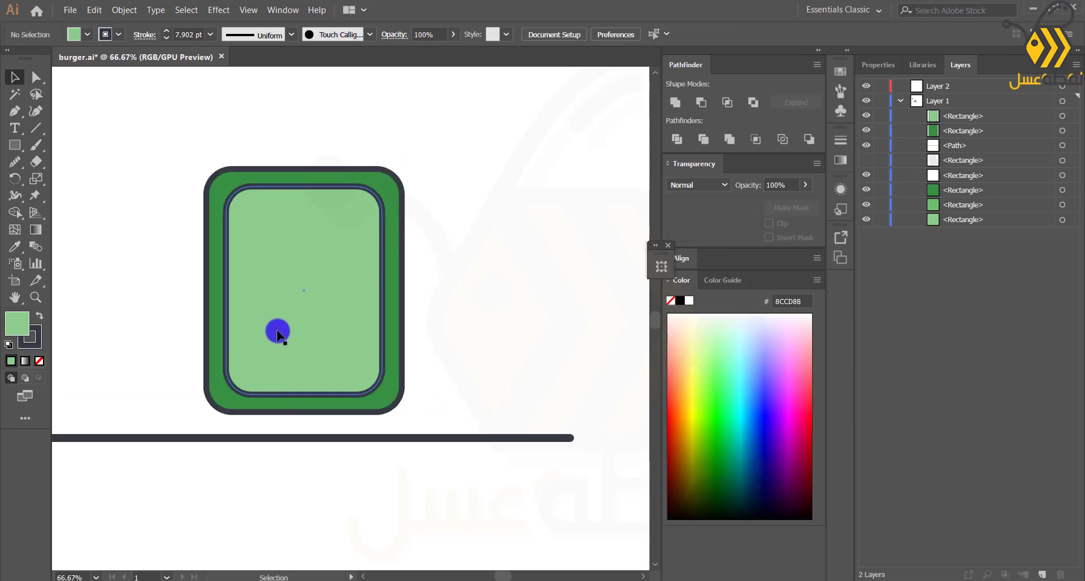
Step: Draw a small hinge rectangle about 5.9 by 11.8 mm across the inner panel's right edge, filled dark green with a dark outline
scroll(356, 187, "up", 2)
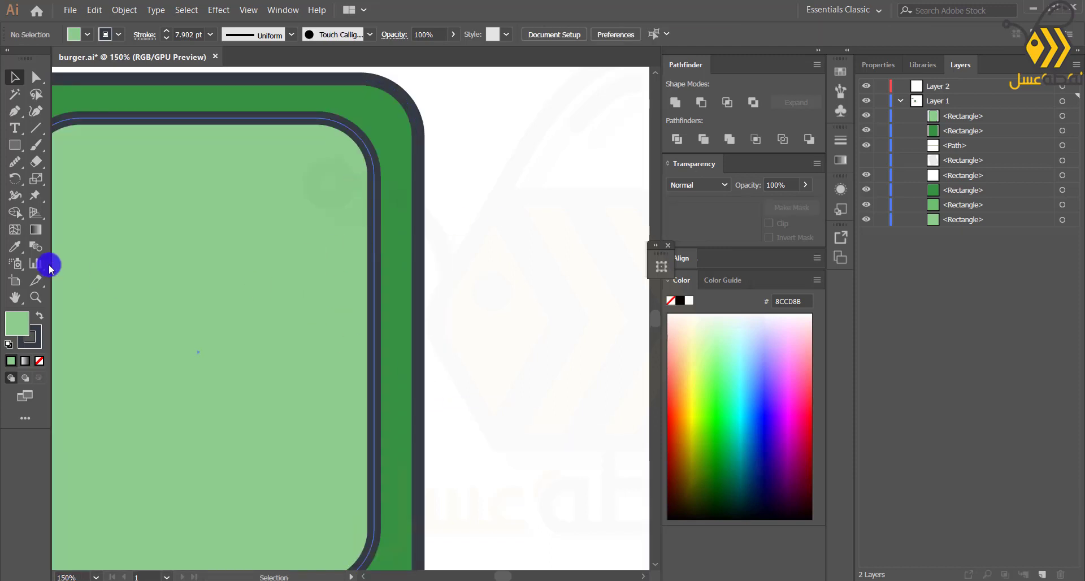
left_click(15, 151)
left_click_drag(363, 219, 392, 275)
left_click(14, 245)
left_click(218, 90)
scroll(348, 228, "up", 2)
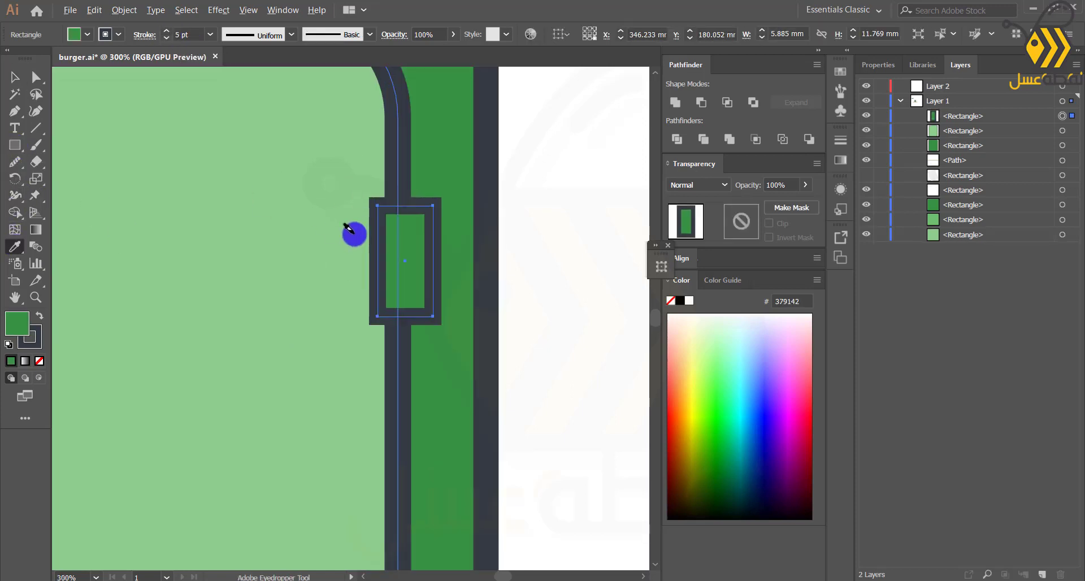
Step: Set the hinge outline to a round corner join and narrow the hinge to about 5.3 mm, centred on the panel's edge
left_click(145, 34)
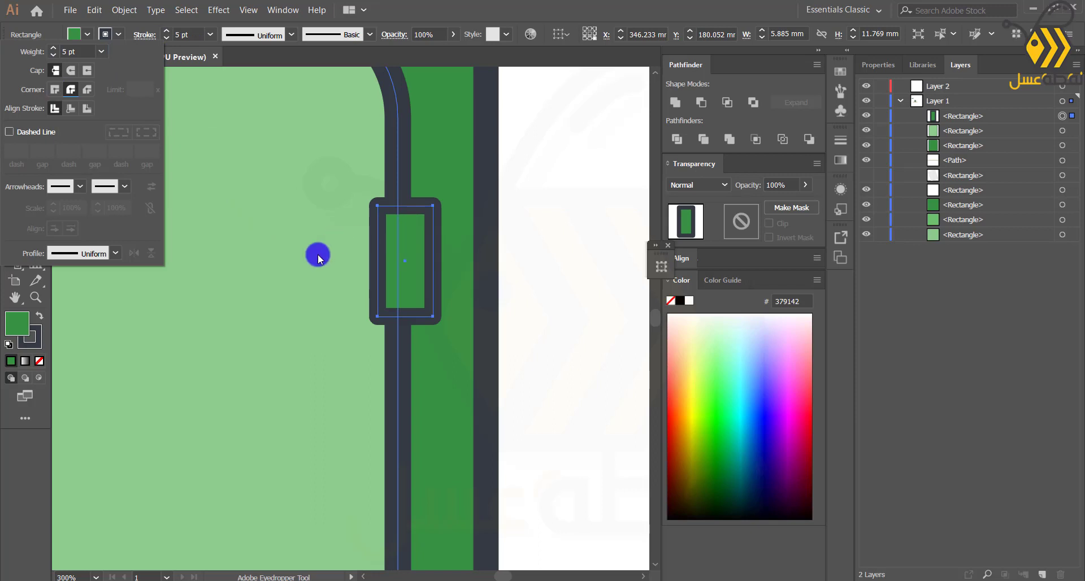
scroll(314, 253, "down", 4)
scroll(314, 253, "up", 3)
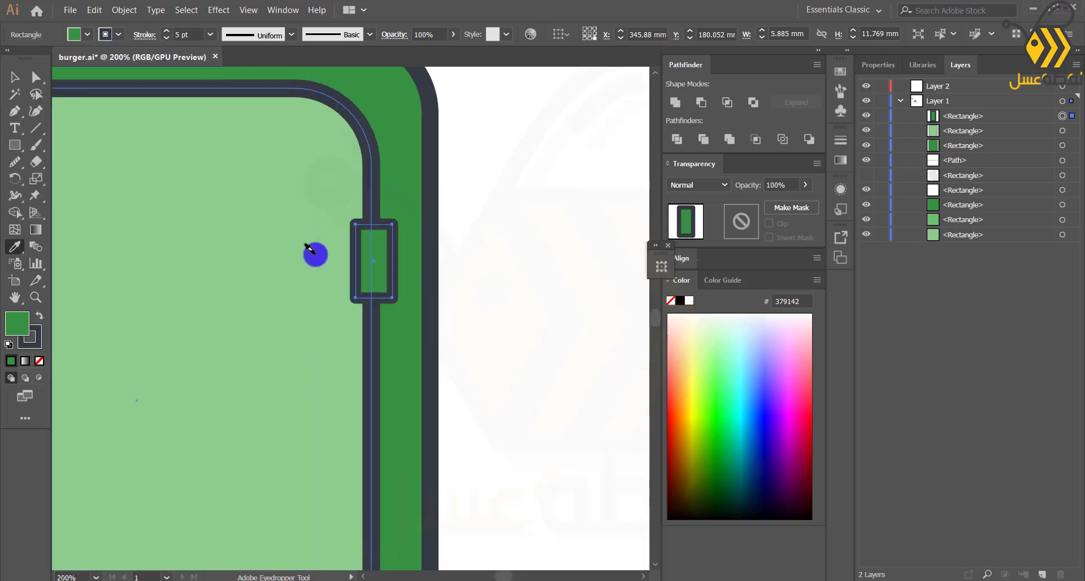
scroll(339, 233, "up", 1)
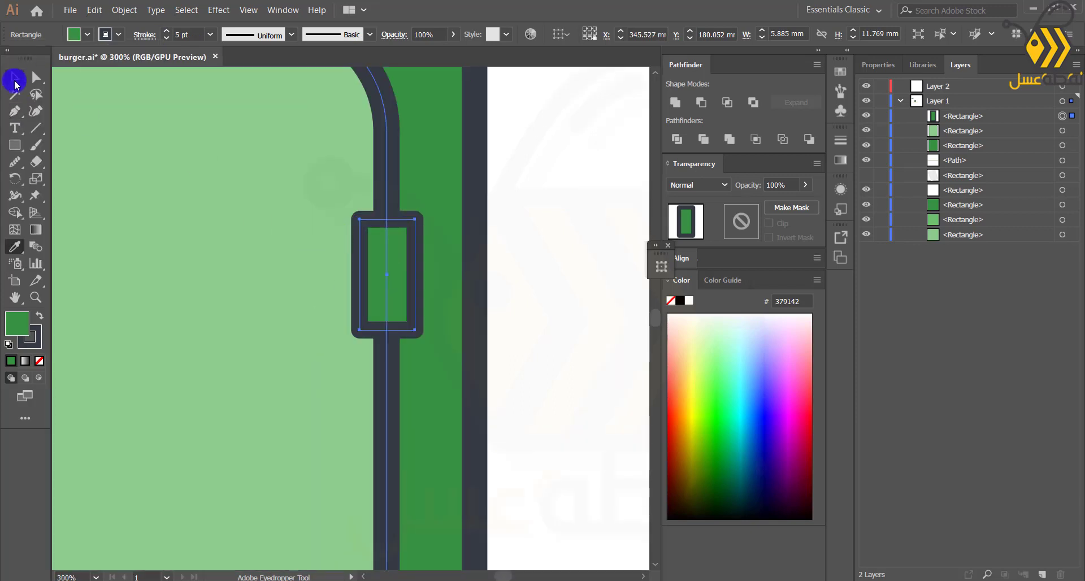
left_click(16, 81)
left_click_drag(415, 275, 412, 276)
Step: Draw a circle about 3.5 mm wide centred on the hinge's top edge and place it behind the hinge rectangle
key("i")
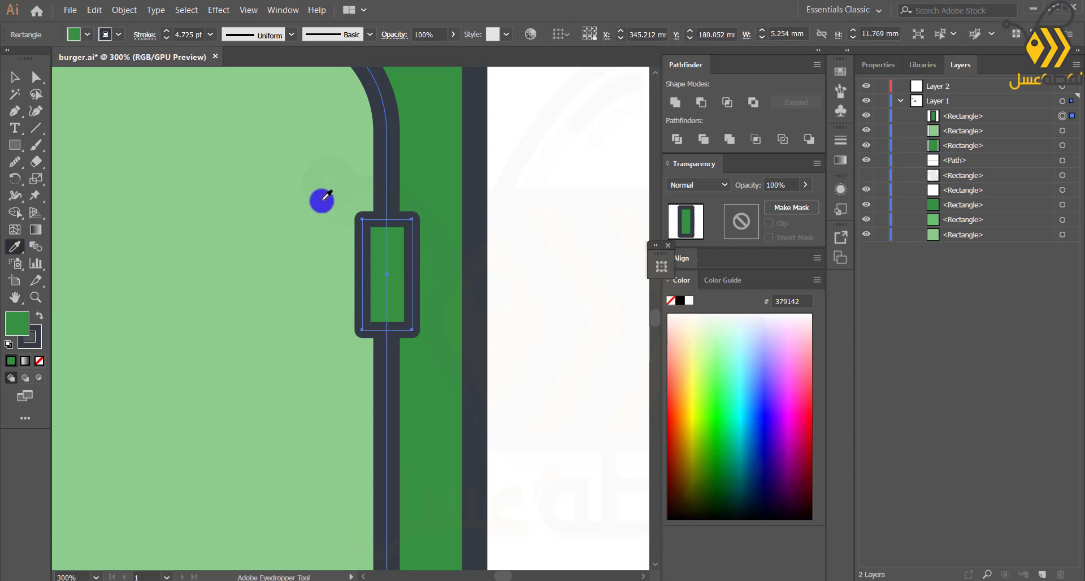
key("l")
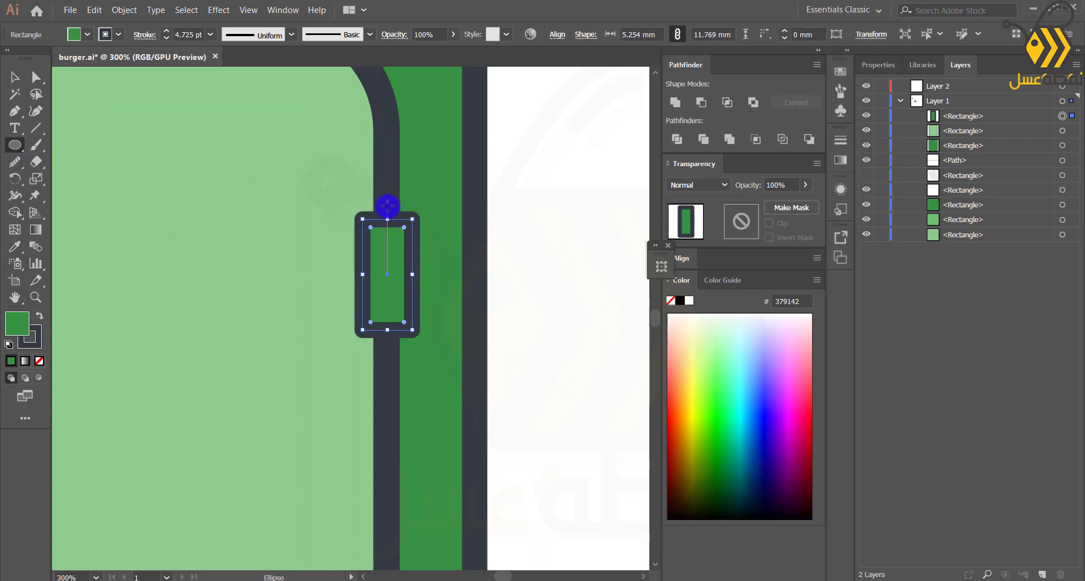
left_click_drag(387, 206, 395, 223)
left_click_drag(959, 117, 958, 138)
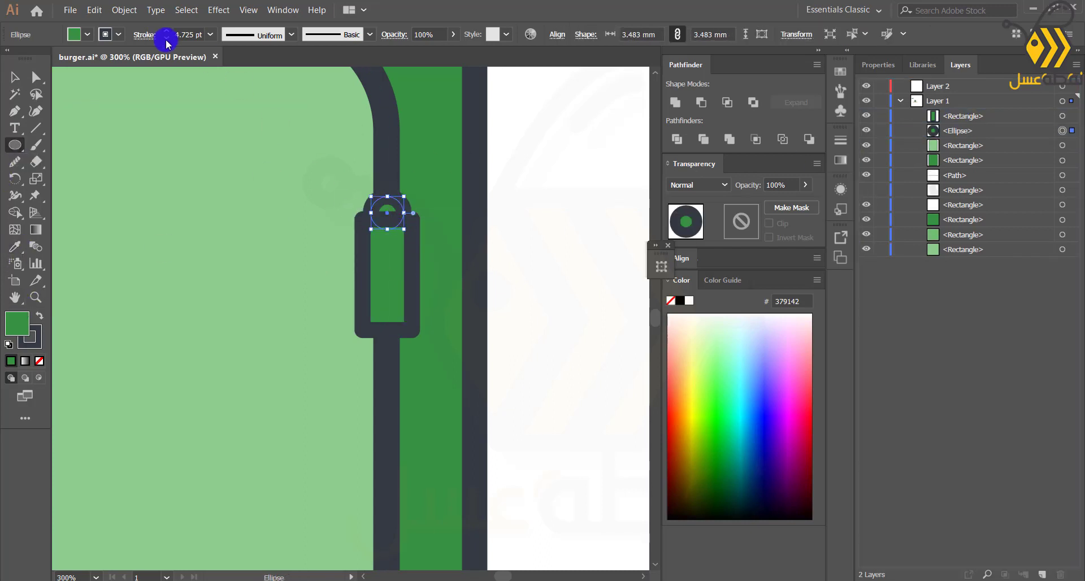
Step: Give the circle a 2 pt stroke and a dark yellow fill, and duplicate it at the hinge's bottom edge
double_click(19, 330)
left_click(576, 376)
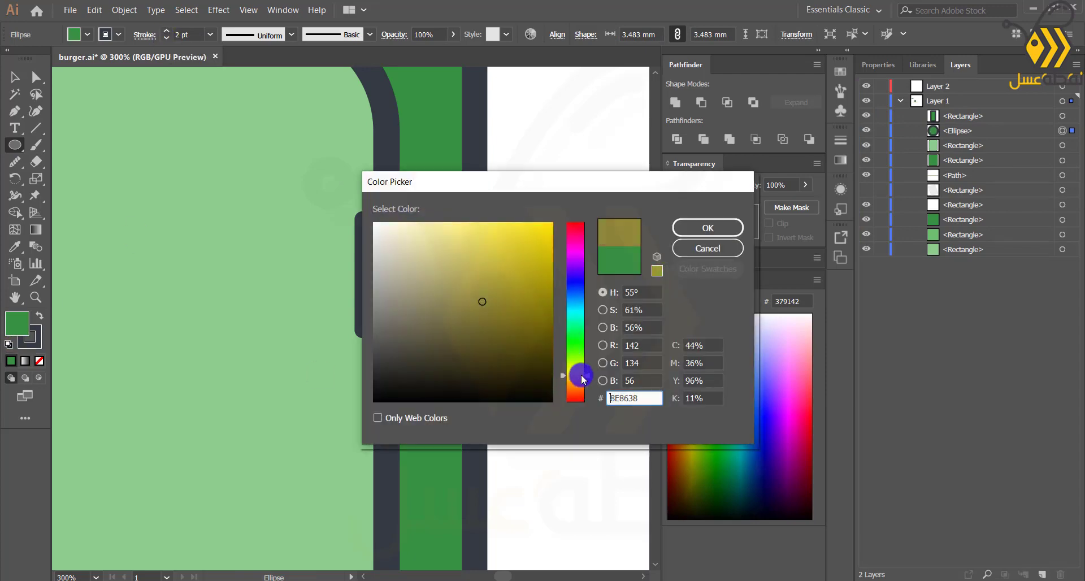
left_click(547, 271)
left_click(708, 228)
left_click_drag(382, 214, 387, 333)
left_click(13, 77)
left_click(125, 177)
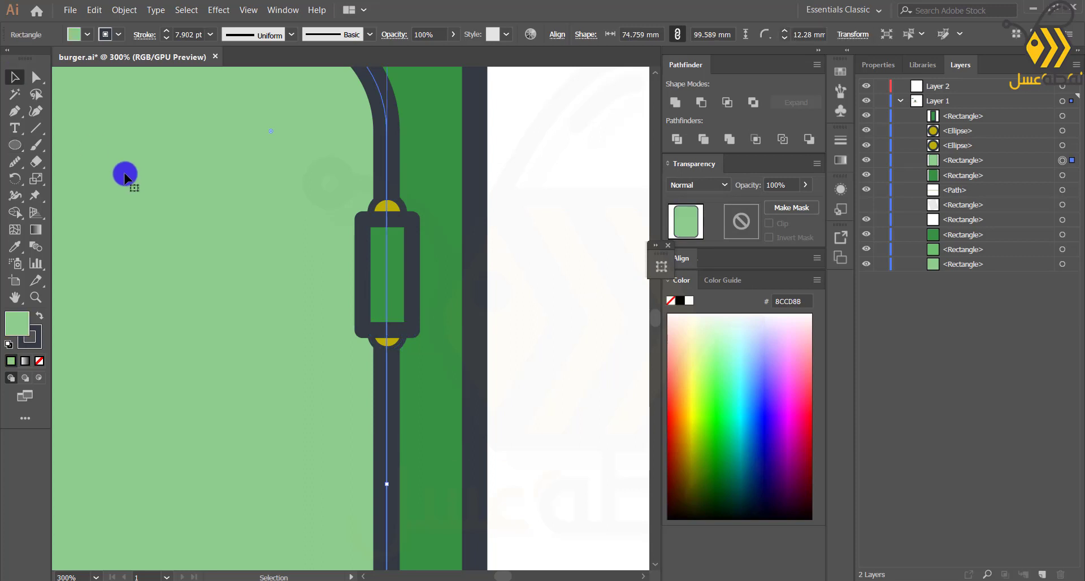
Step: Round the corners of the hinge rectangle
scroll(409, 252, "up", 2)
left_click(404, 249)
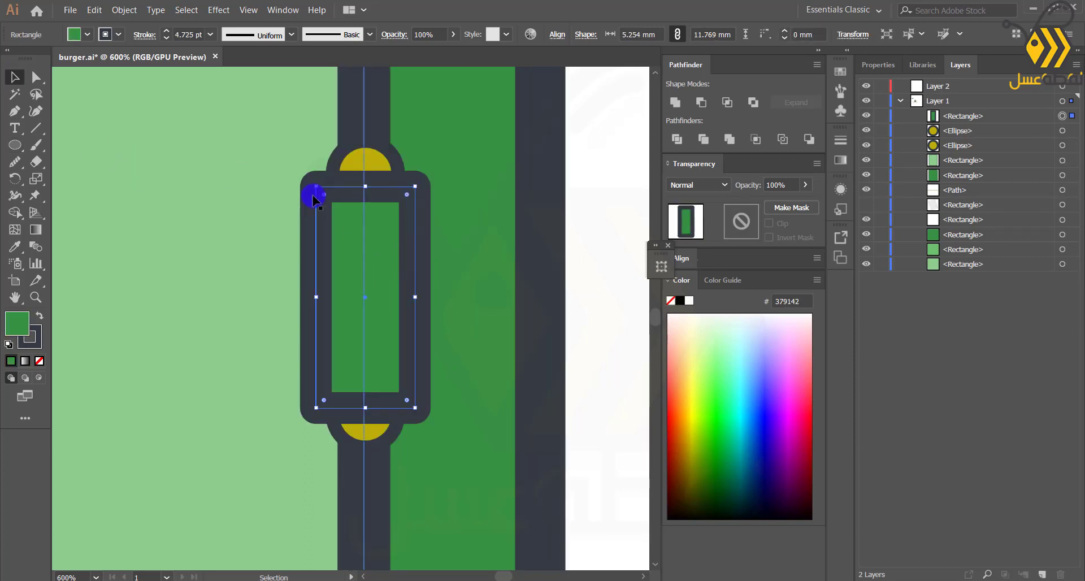
left_click_drag(323, 195, 330, 204)
Step: Draw a horizontal line about 1.6 mm long with a 2 pt stroke inward from the hinge's upper left edge
scroll(370, 263, "up", 1)
left_click(15, 111)
left_click(305, 213)
left_click(344, 212)
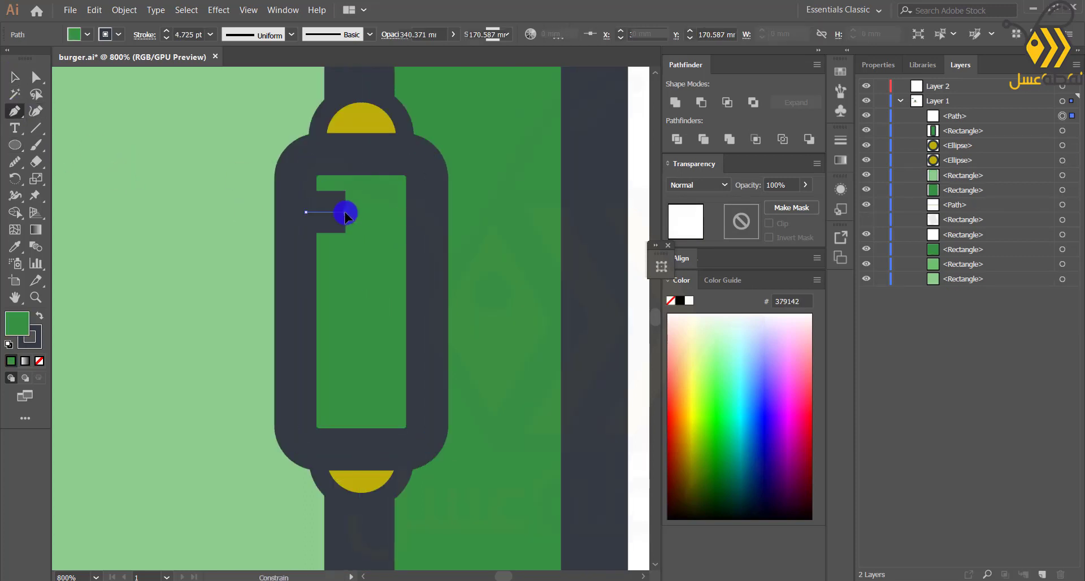
left_click(1062, 116)
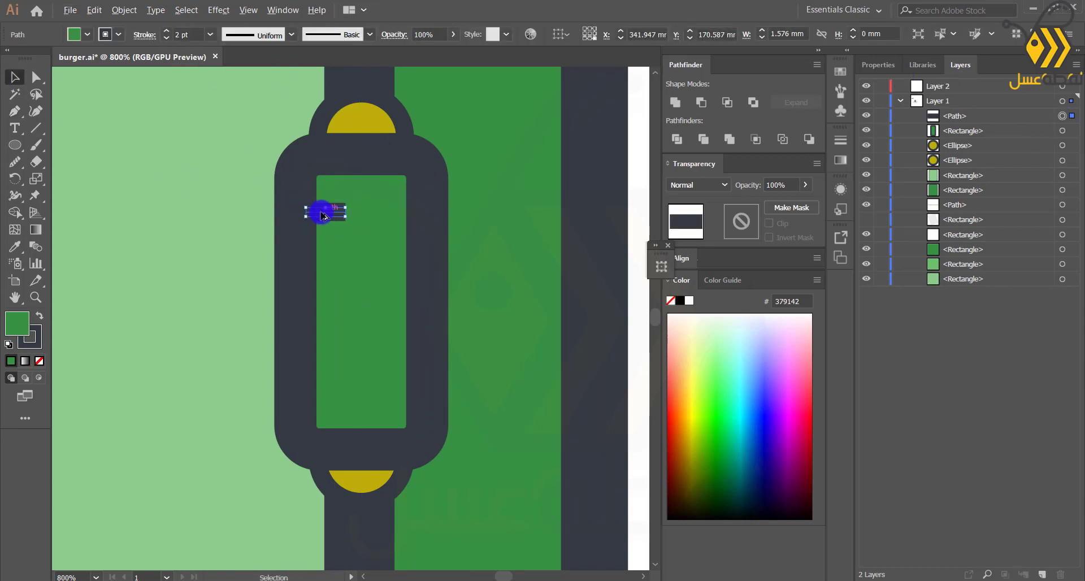
Step: Copy the short line to the hinge's lower right edge and lengthen both lines toward the hinge's centre
left_click_drag(321, 213, 402, 400, "alt")
left_click_drag(388, 405, 361, 405)
left_click(334, 213)
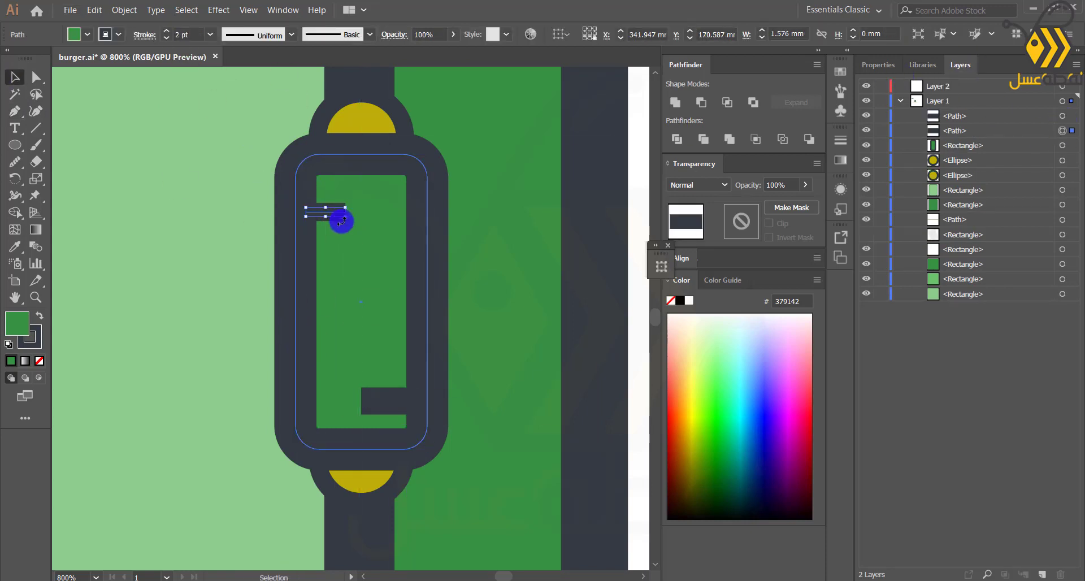
left_click_drag(345, 213, 371, 213)
scroll(346, 336, "down", 3)
left_click(542, 379)
Step: Group the hinge's two lines, rectangle and two circles
scroll(543, 379, "down", 2)
mouse_move(377, 406)
left_mouse_down()
mouse_move(283, 280)
mouse_move(303, 320)
left_mouse_up()
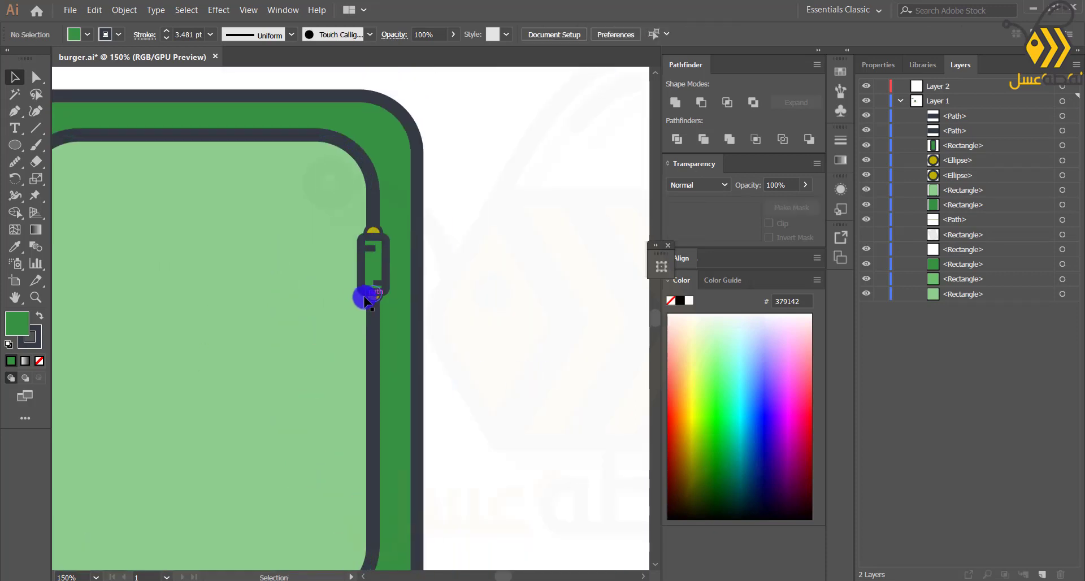
scroll(364, 297, "up", 1)
left_click(1062, 116)
left_click(1062, 131, "shift")
left_click(1062, 145, "shift")
left_click(1062, 160, "shift")
left_click(1062, 175, "shift")
key("ctrl+g")
scroll(365, 271, "down", 1)
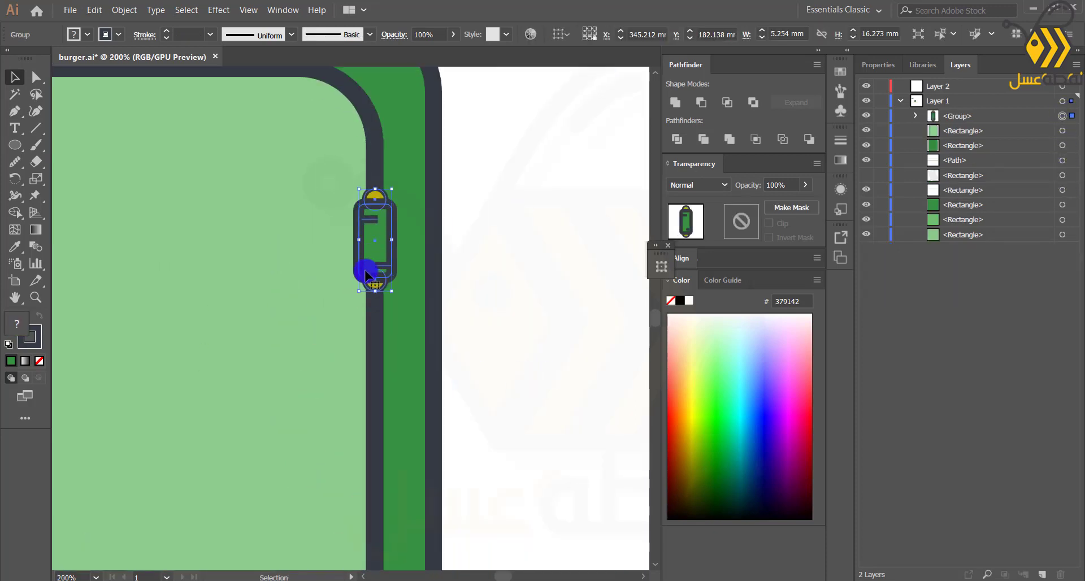
Step: Duplicate the hinge group straight down to the lower part of the panel's right edge
scroll(352, 289, "down", 2)
left_click_drag(366, 270, 376, 404, "alt+shift")
left_click(400, 396)
left_click_drag(269, 355, 347, 369)
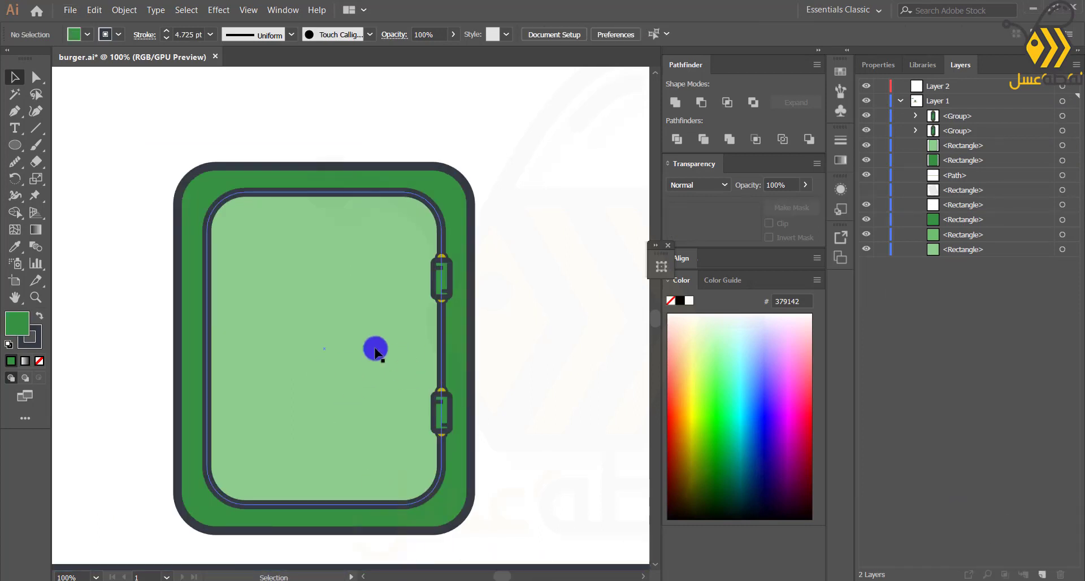
Step: Draw a circle about 31 mm wide at the panel's centre with the hinge circles' dark yellow fill and 2 pt stroke
left_click_drag(325, 343, 362, 394)
key("i")
left_click(472, 257)
left_click(445, 253)
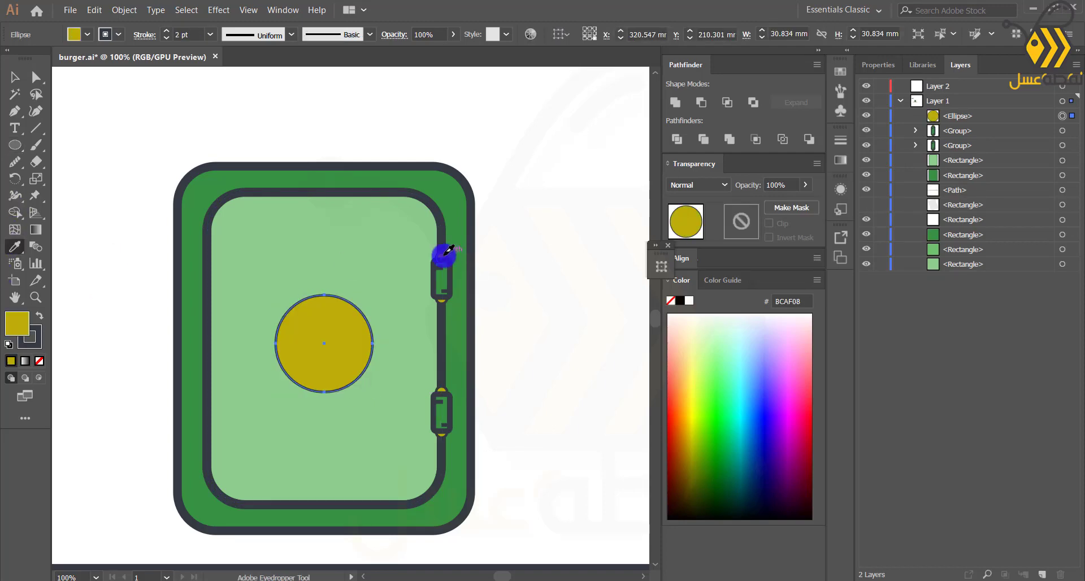
Step: Change the centre circle's fill to bright yellow FFE003
double_click(17, 329)
left_click(545, 230)
left_click(703, 230)
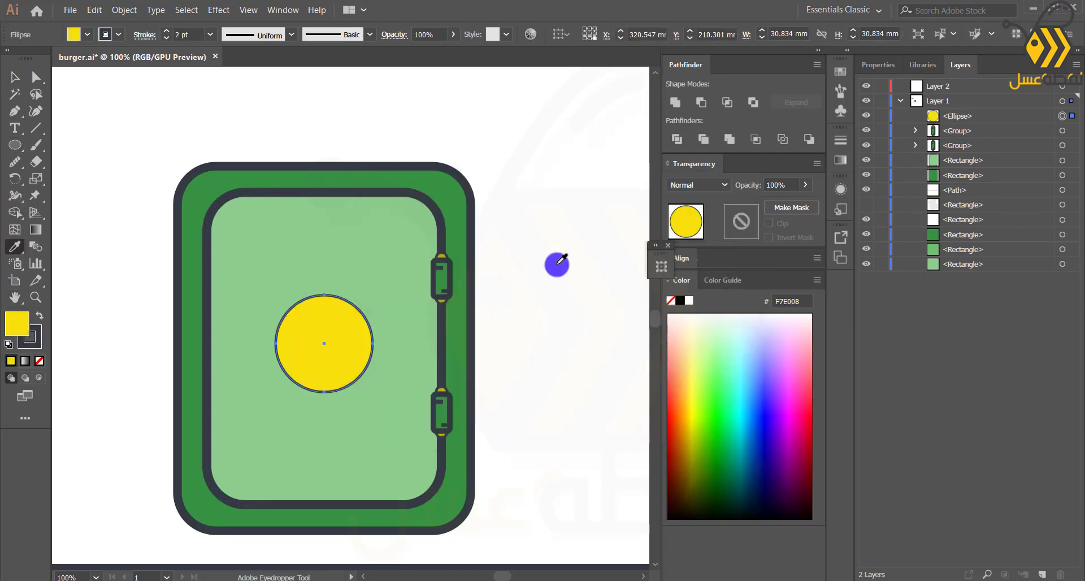
double_click(11, 328)
left_click(602, 309)
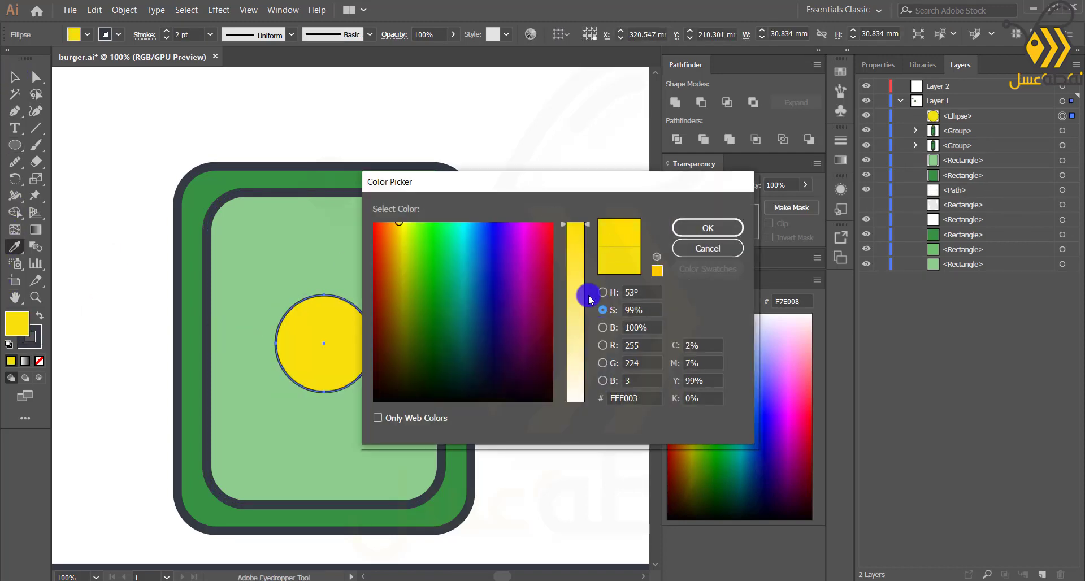
left_click(707, 227)
Step: Recolour both small circles of the lower hinge with the bright yellow of the centre circle
left_click(916, 130)
left_click(1061, 190, "shift")
left_click(1054, 205, "shift")
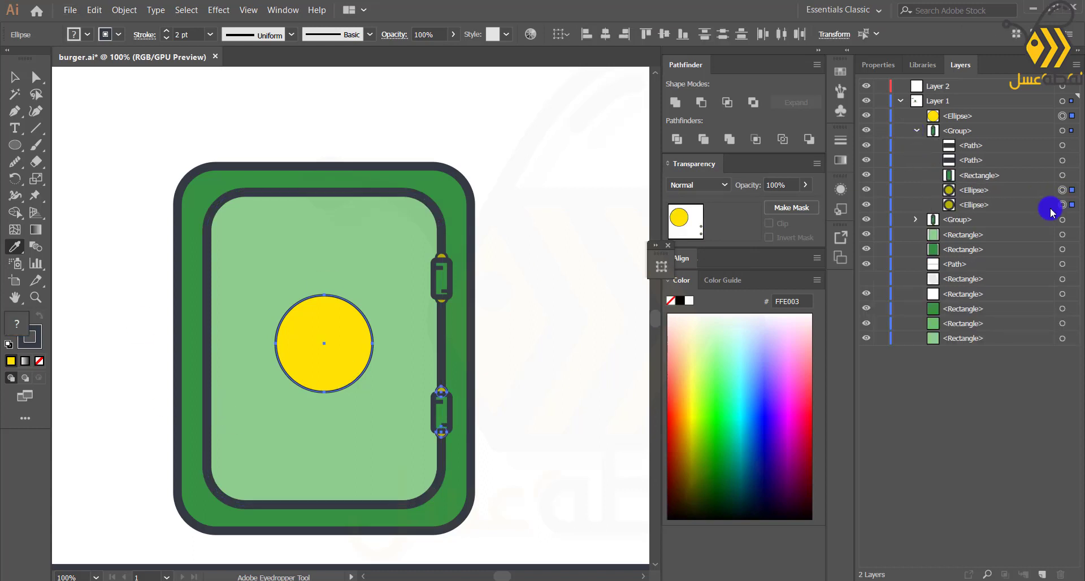
left_click(443, 254)
left_click(14, 77)
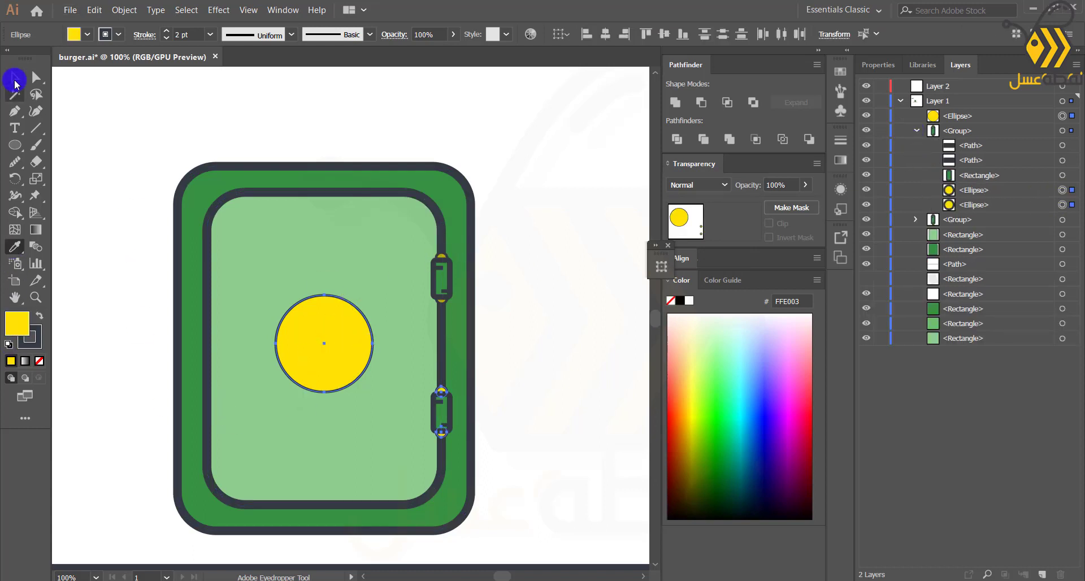
left_click(371, 245)
Step: Match both small circles of the upper hinge to the centre circle's bright yellow fill
left_click(915, 130)
left_click(916, 146)
left_click(1062, 220)
left_click(1062, 205, "shift")
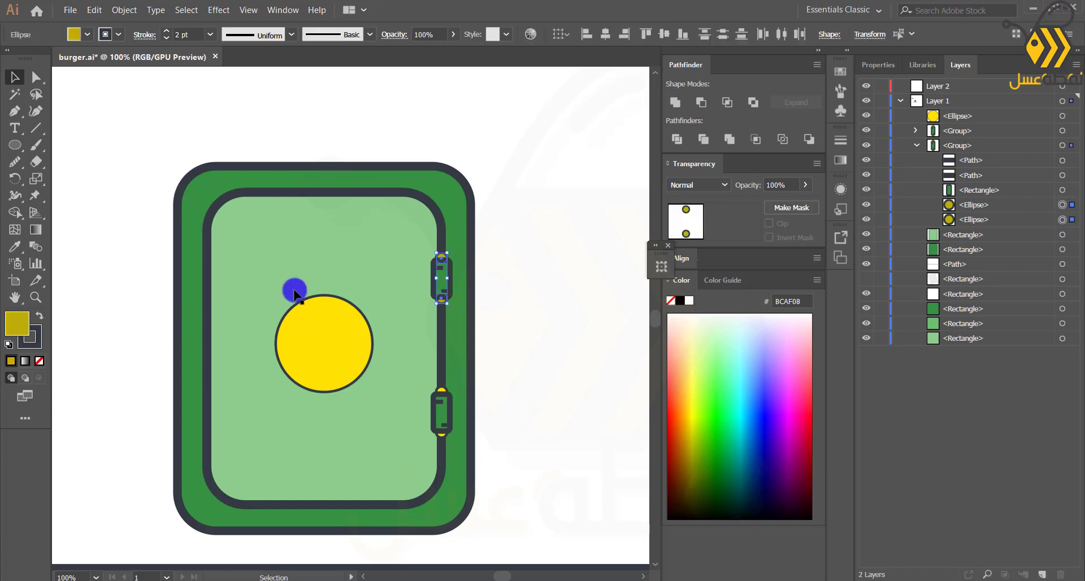
left_click(13, 248)
left_click(305, 328)
left_click(15, 77)
Step: Set the yellow centre circle's stroke to 5 pt
left_click(121, 169)
left_click(333, 361)
left_click(166, 30)
left_click(166, 30)
left_click(167, 30)
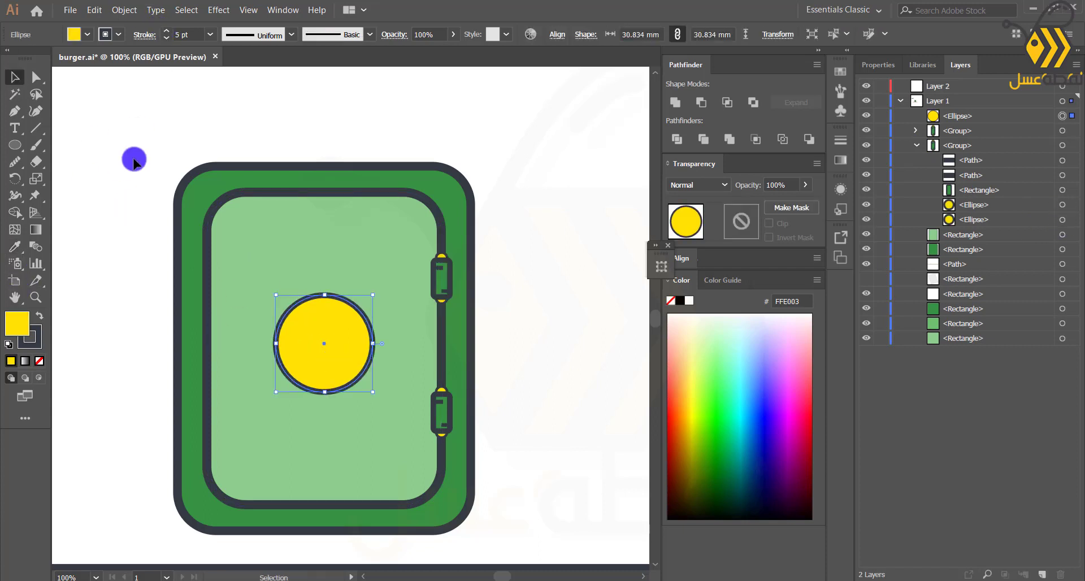
Step: Duplicate the centre circle in place, scale the copy to about 22.5 mm, and apply the door's dark green fill and dark stroke
key("ctrl+c")
key("ctrl+f")
left_click_drag(371, 391, 359, 378)
key("i")
left_click(184, 285)
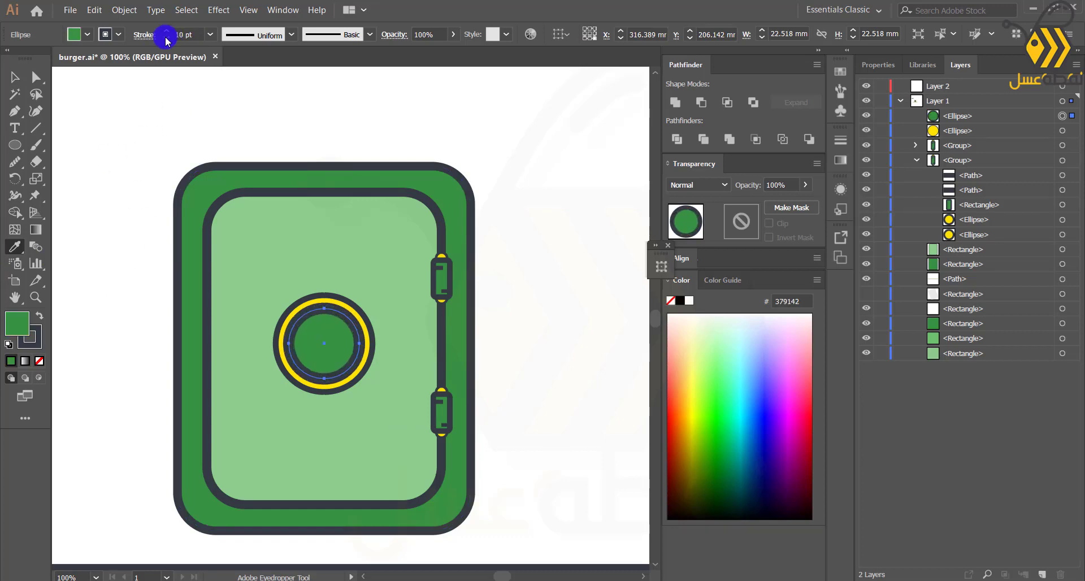
Step: Thin the dark green circle's outline to about 3.5 pt and shrink the circle to about 19.5 mm around its centre
left_click(166, 39)
scroll(352, 326, "up", 1)
key("v")
left_click_drag(368, 366, 361, 364)
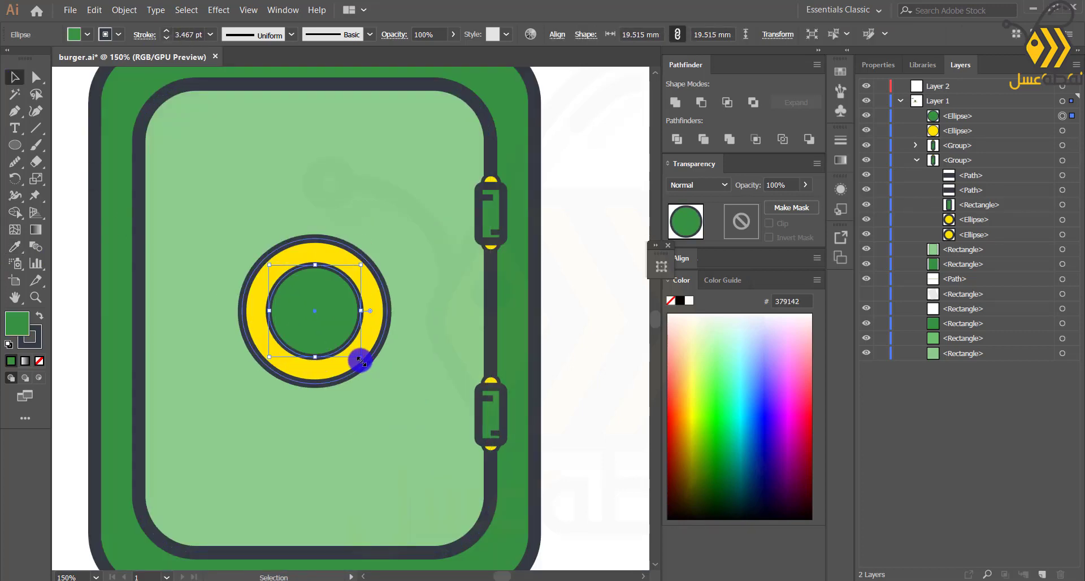
Step: Draw a vertical line about 2.9 mm long rising from the top of the dark green circle and give it round caps
key("ctrl+=")
key("ctrl+=")
key("ctrl+=")
key("ctrl+=")
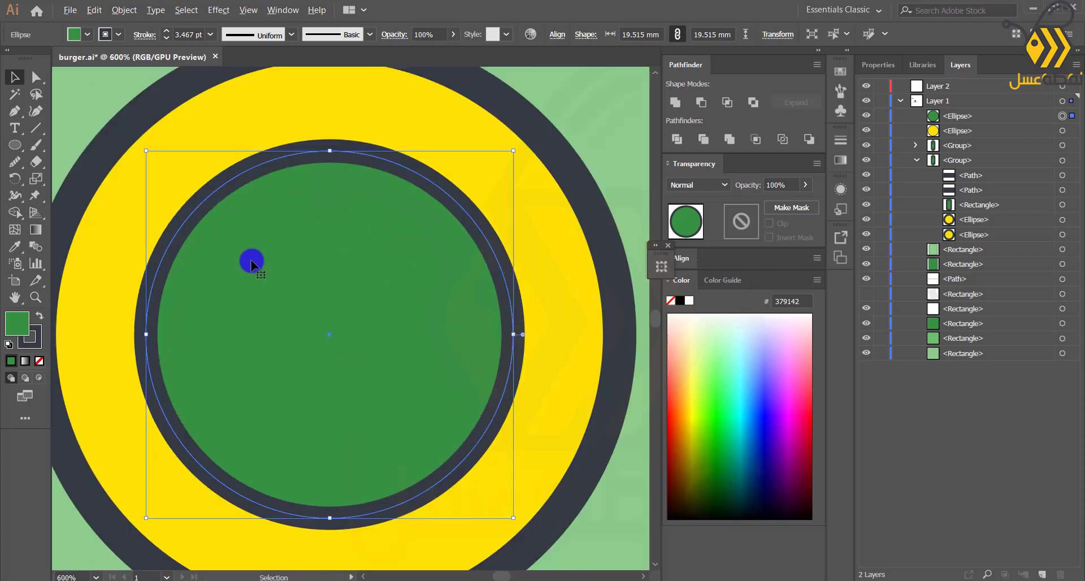
left_click(15, 113)
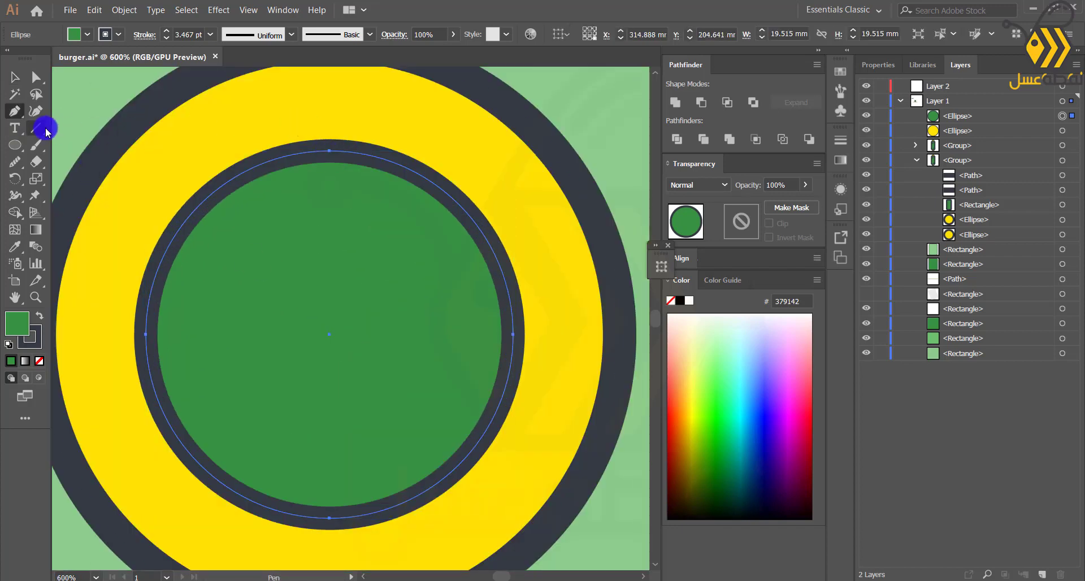
left_click(329, 96)
left_click(330, 150)
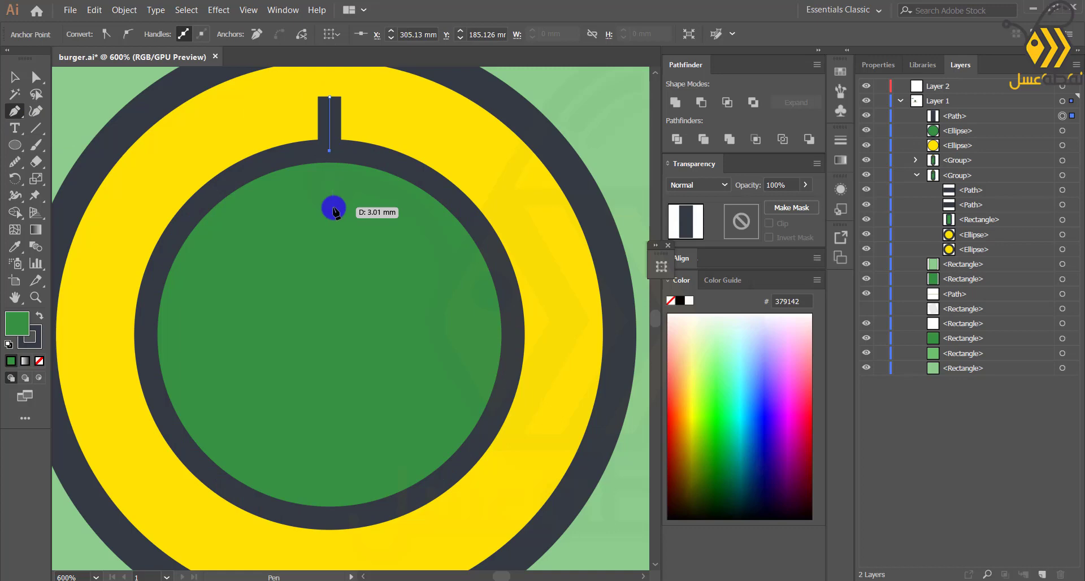
left_click(1062, 115)
left_click(145, 34)
left_click(71, 70)
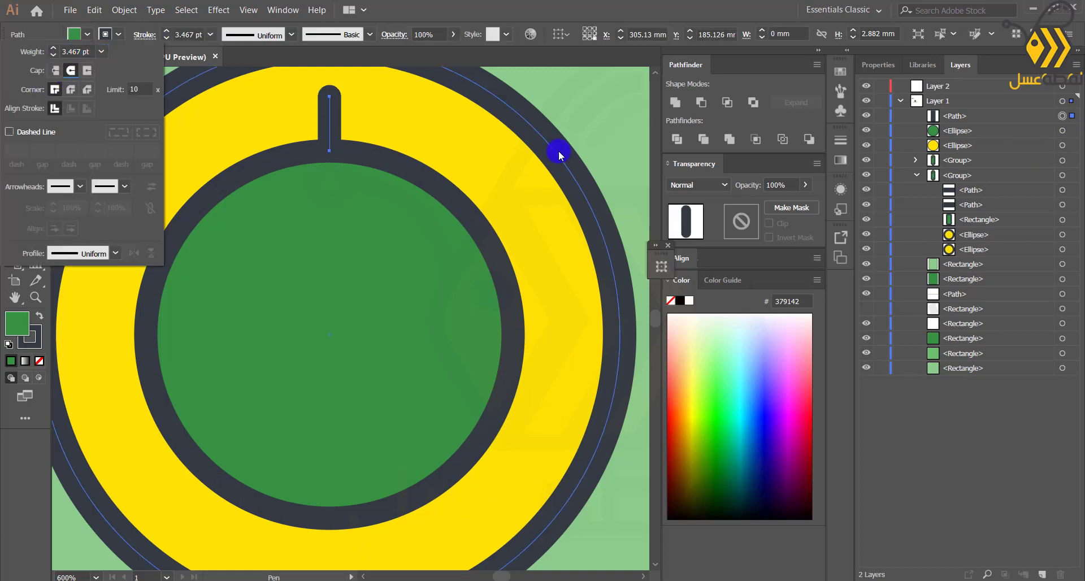
left_click(603, 110)
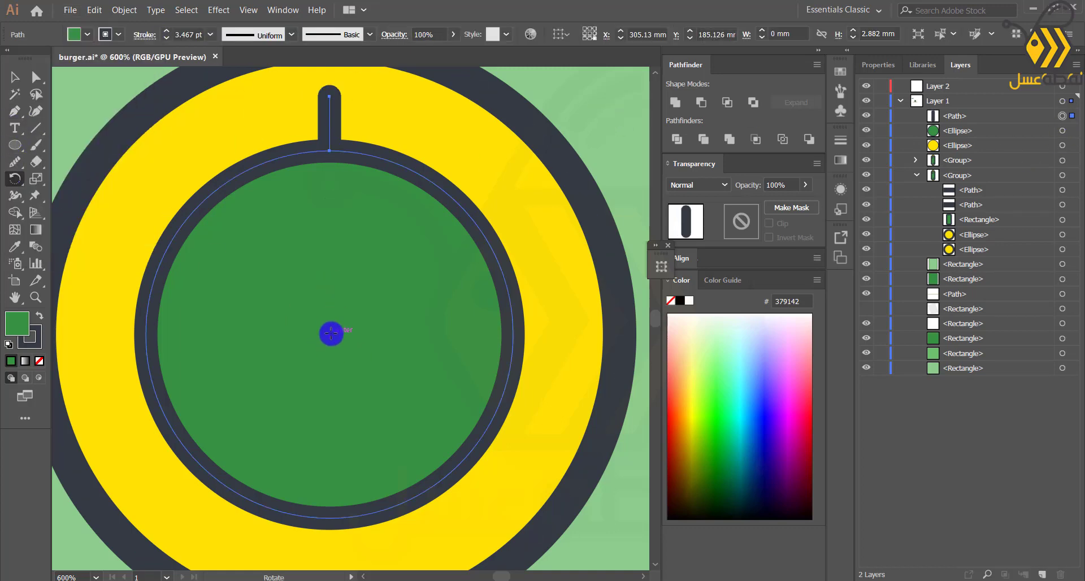
Step: Rotate the short line by 360/22 degrees around the centre of the dial
left_click(330, 330, "alt")
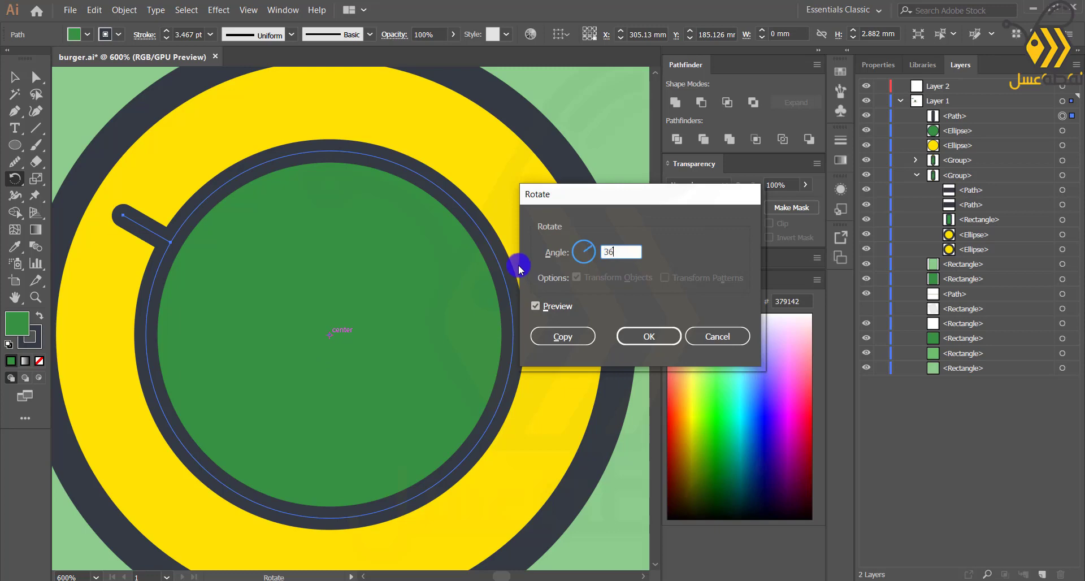
type("360/22")
left_click(637, 343)
key("Delete")
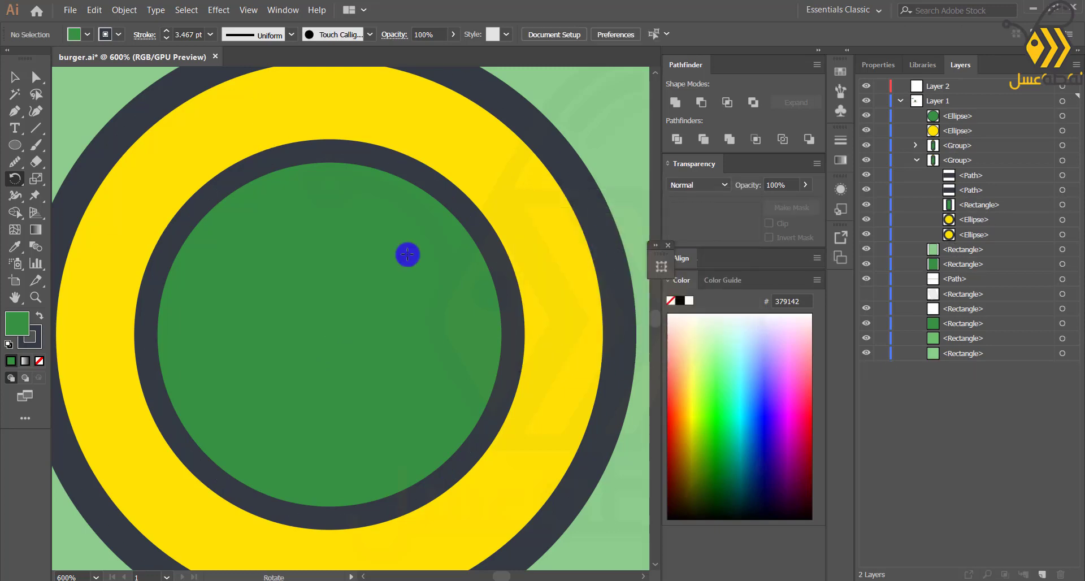
left_click(94, 10)
left_click(112, 26)
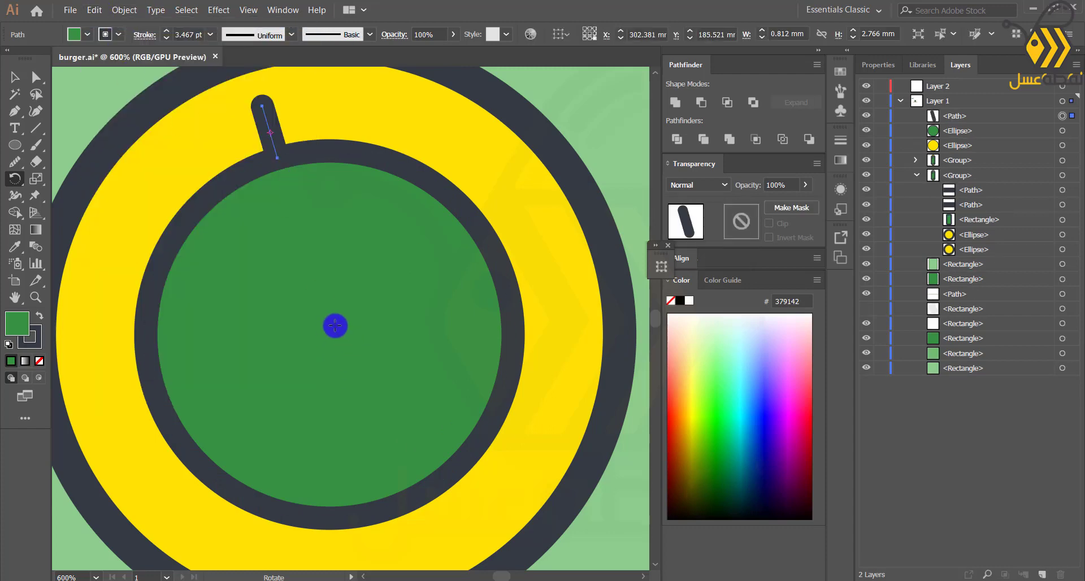
Step: Copy the tick line around the dial's centre and repeat the rotated copy until 22 evenly spaced ticks fill the circle
key("v")
left_click(293, 314)
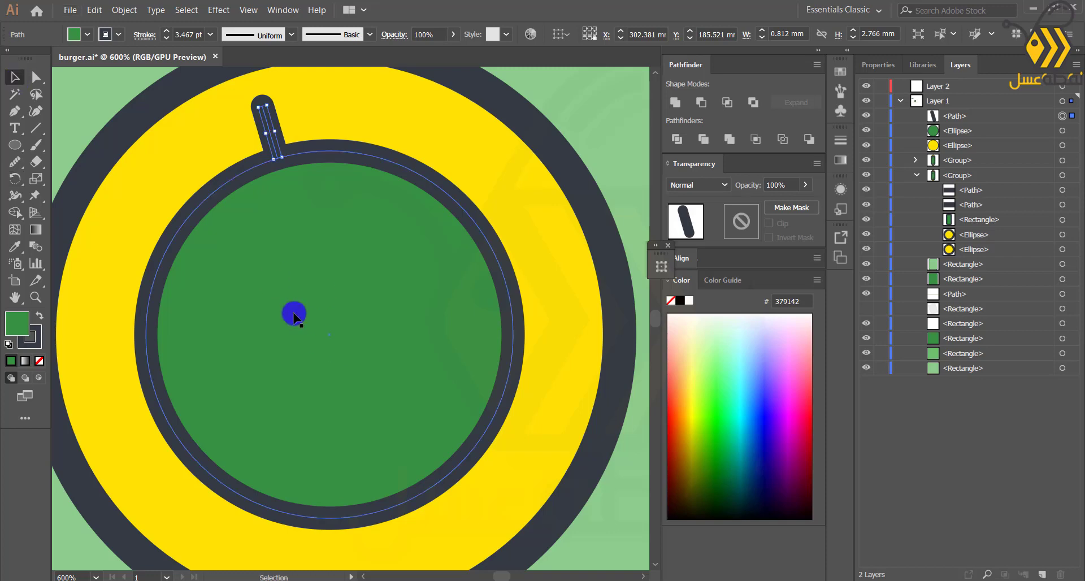
left_click(270, 116)
key("r")
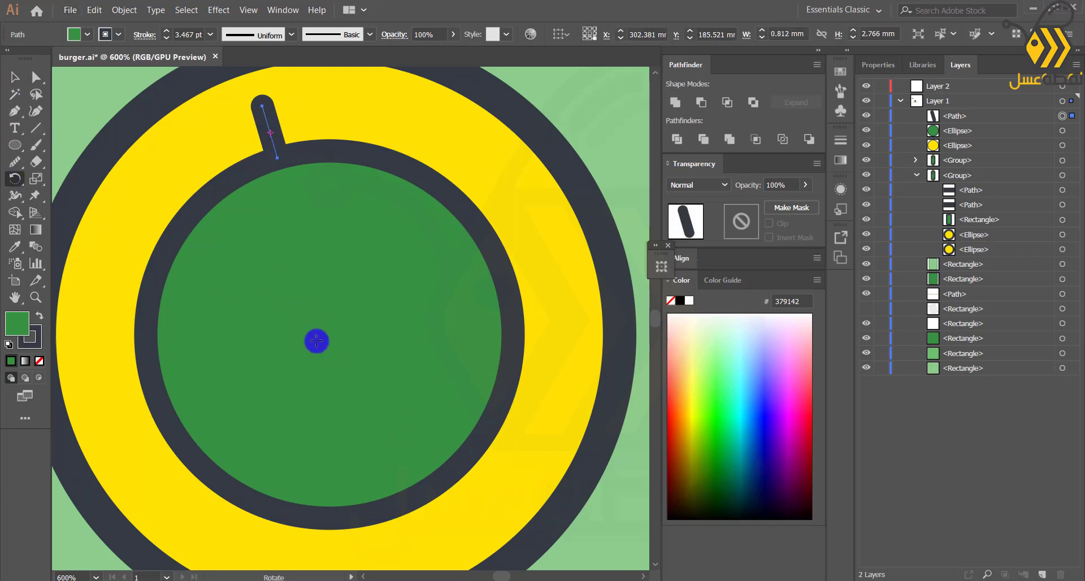
left_click(329, 333, "alt")
left_click(562, 337)
key("ctrl+d")
key("ctrl+d")
key("ctrl+d")
key("ctrl+d")
key("ctrl+d")
key("ctrl+d")
key("ctrl+d")
key("ctrl+d")
key("ctrl+d")
key("ctrl+d")
key("ctrl+d")
key("ctrl+d")
key("ctrl+d")
key("ctrl+d")
key("ctrl+d")
key("ctrl+d")
key("ctrl+d")
key("ctrl+d")
key("ctrl+d")
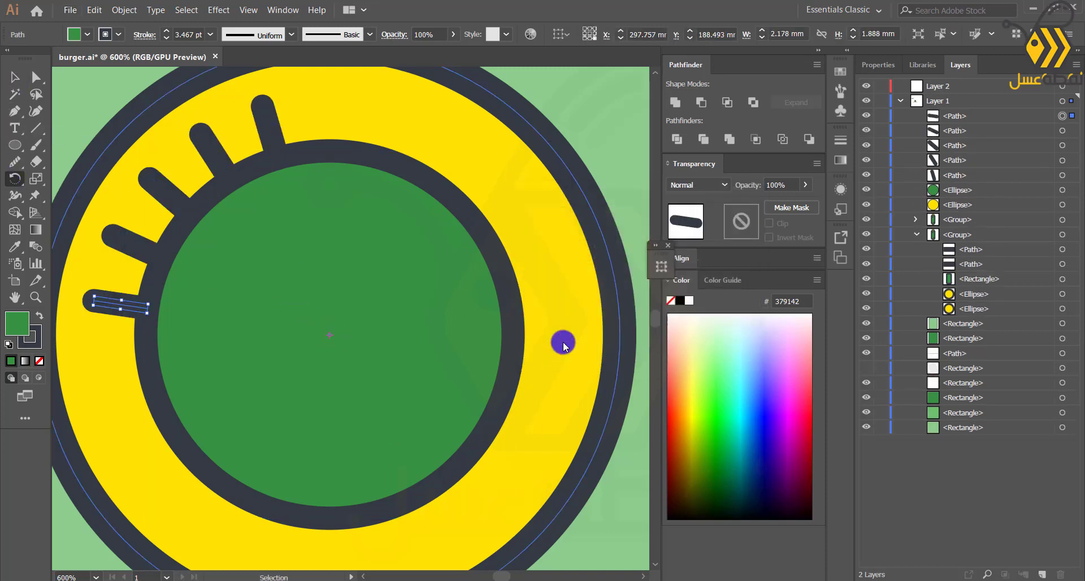
key("ctrl+d")
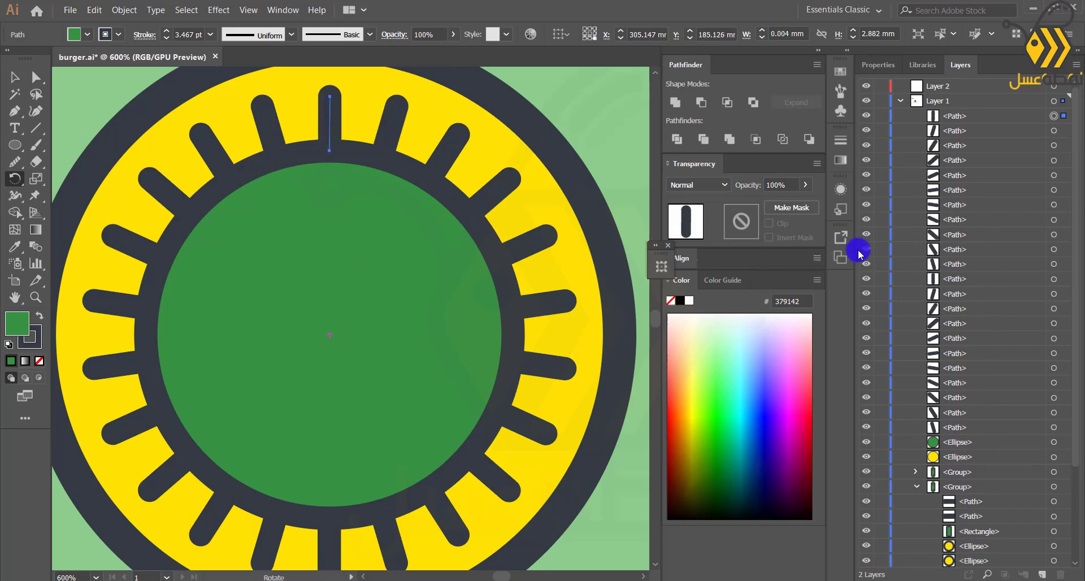
Step: Select all 22 tick lines around the dial and group them
left_click(1054, 130, "shift")
left_click(1053, 145, "shift")
left_click(1054, 219, "shift")
left_click(1053, 234, "shift")
left_click(1053, 249, "shift")
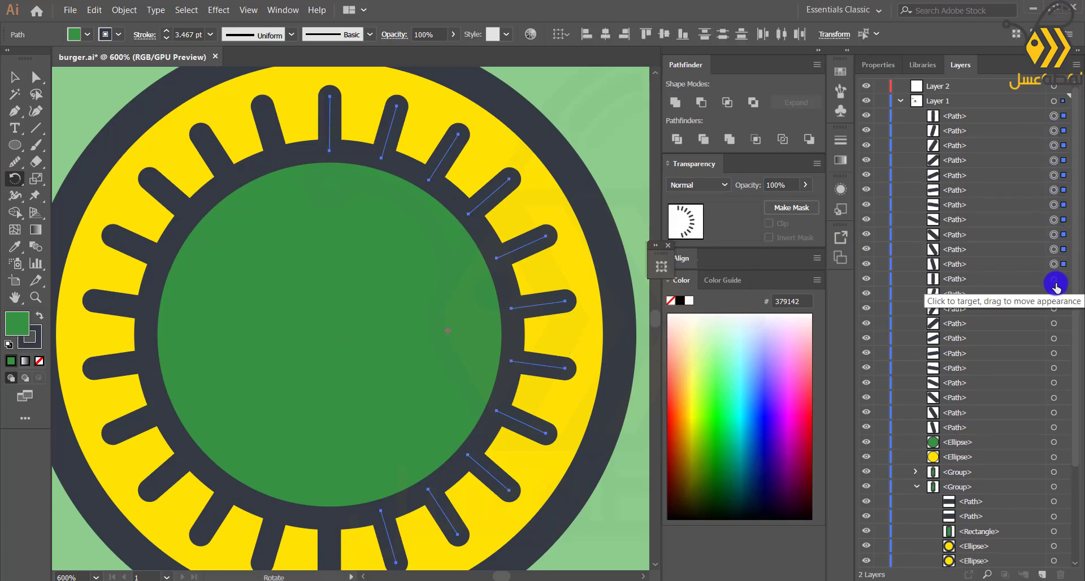
left_click(1054, 264, "shift")
left_click(1053, 278, "shift")
left_click(1054, 412, "shift")
left_click(1053, 426, "shift")
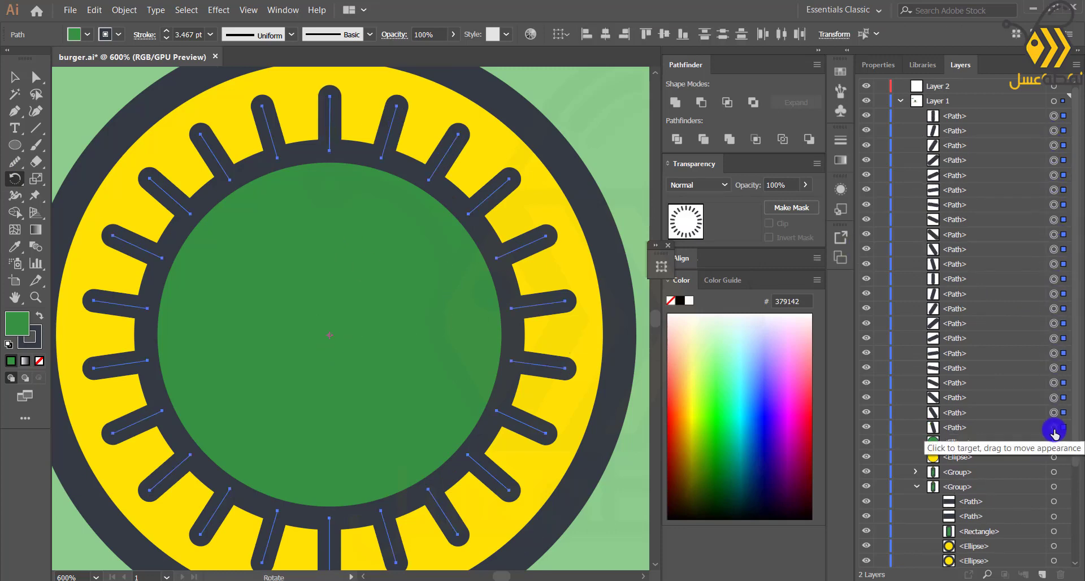
key("ctrl+g")
key("v")
left_click(588, 97)
Step: Duplicate the dark green circle in place, scale the copy to about 14.8 mm, and give it the dial's yellow fill with a 4 pt stroke
scroll(486, 169, "down", 1)
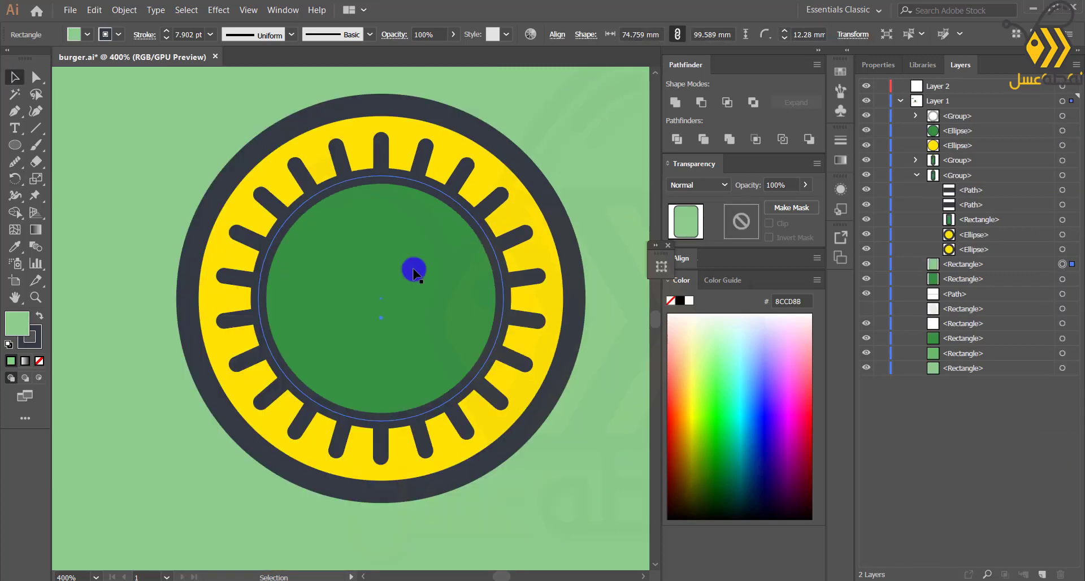
left_click(392, 291)
left_click_drag(503, 424, 473, 400)
left_click(15, 247)
left_click(217, 252)
scroll(166, 31, "down", 4)
scroll(167, 34, "up", 3)
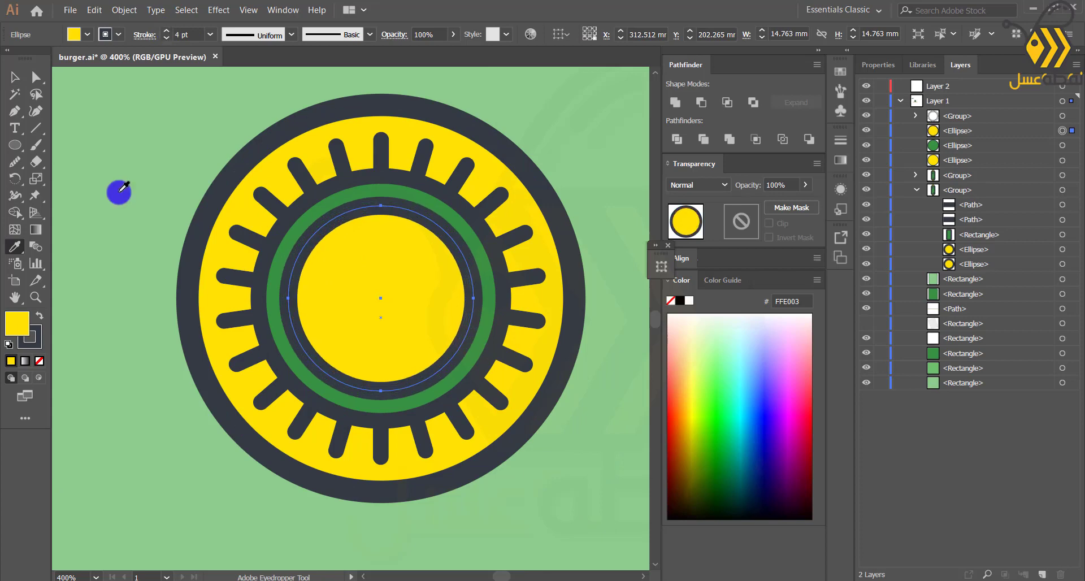
Step: Duplicate the inner yellow circle in place and scale the copy down to about 8.1 mm around its centre
key("ctrl+c")
key("ctrl+f")
left_click(14, 78)
left_click_drag(473, 392, 432, 351)
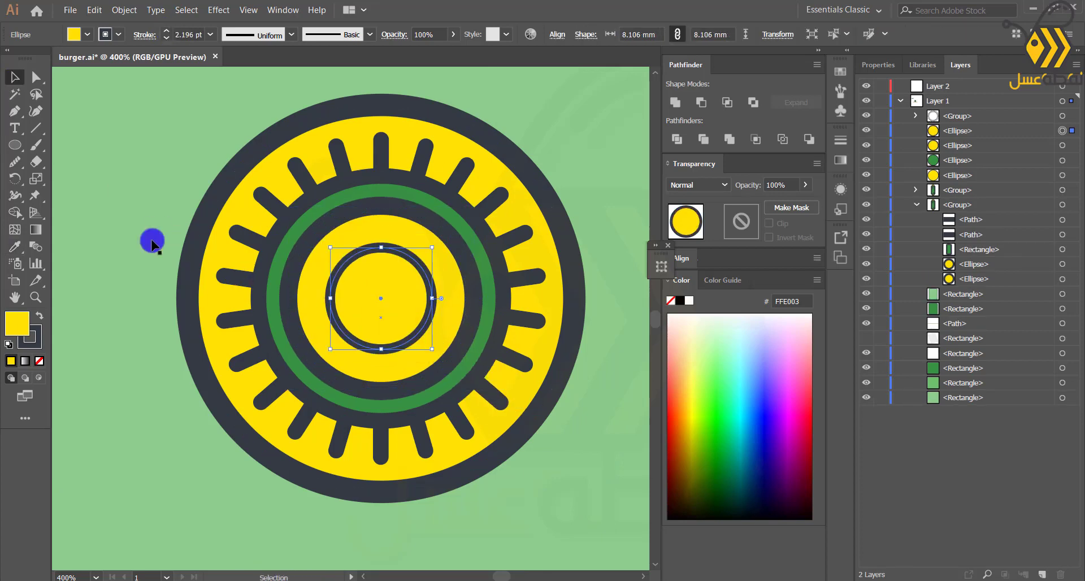
left_click(116, 233)
Step: Draw a narrow upright rectangle about 4.4 by 21.1 mm rising from the dial's ring and set its stroke to 5 pt
scroll(113, 231, "down", 2)
left_click_drag(99, 242, 174, 289)
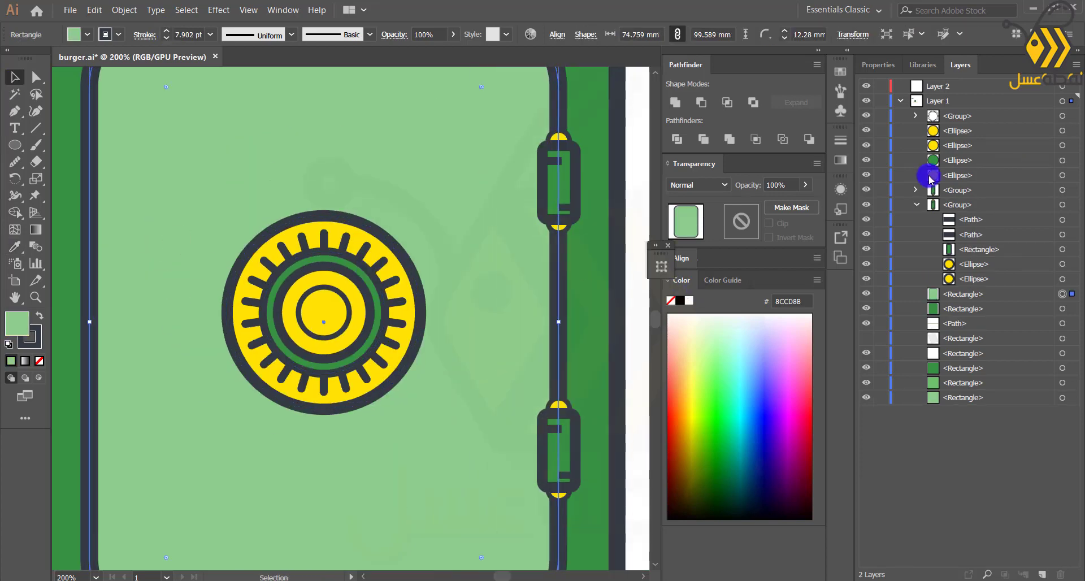
left_click(14, 145)
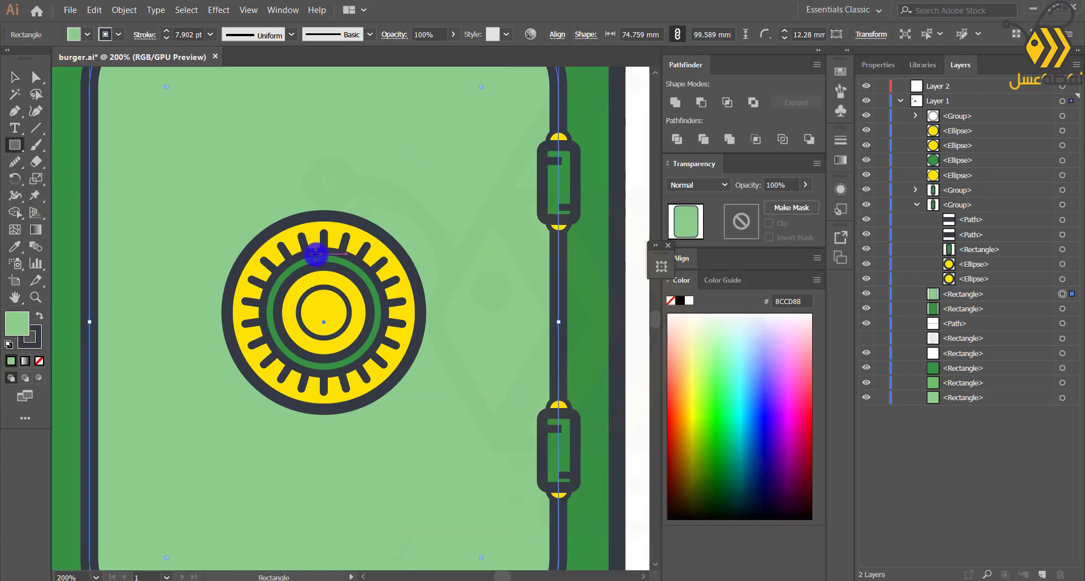
left_click_drag(316, 251, 344, 121)
left_click(166, 32)
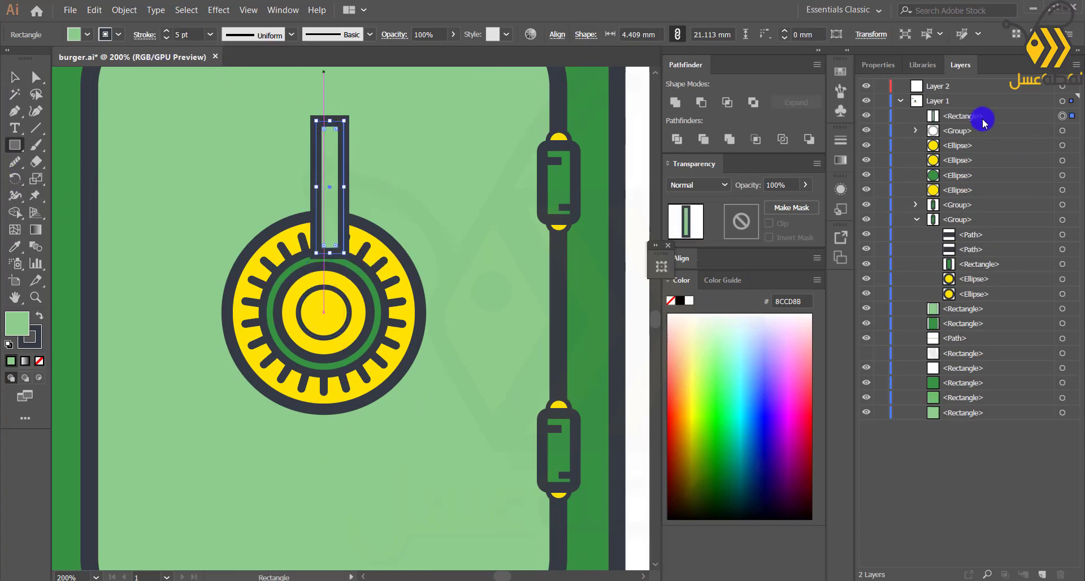
Step: Stack the narrow rectangle directly beneath the dark green circle and nudge it into line with the dial's vertical centre
left_click_drag(981, 117, 968, 182)
left_click_drag(994, 116, 982, 182)
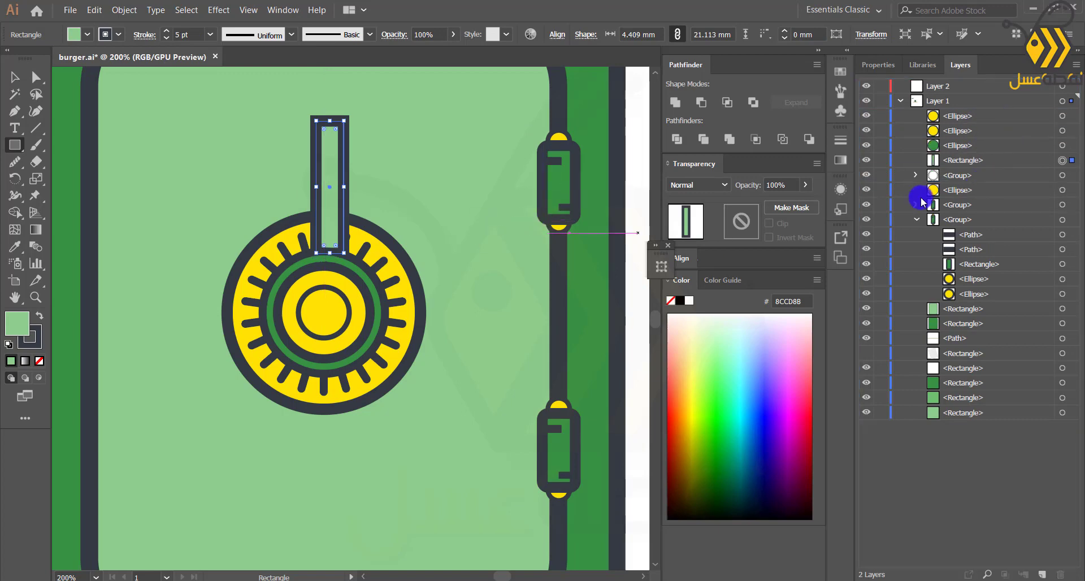
key("Down")
key("Down")
key("Down")
key("Down")
key("Down")
key("Down")
key("Down")
key("Left")
key("Left")
key("Left")
left_click(14, 80)
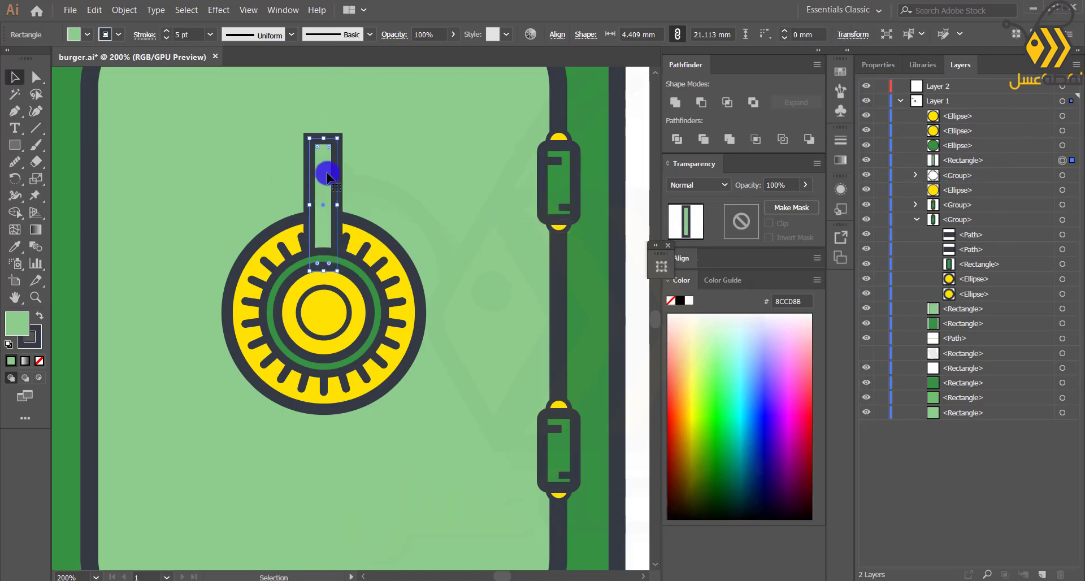
left_click_drag(325, 174, 325, 172)
Step: Taper the rectangle into a handle by moving its two upper corner points outward by three small nudges each
left_click(36, 77)
left_click(337, 134)
key("shift+Right")
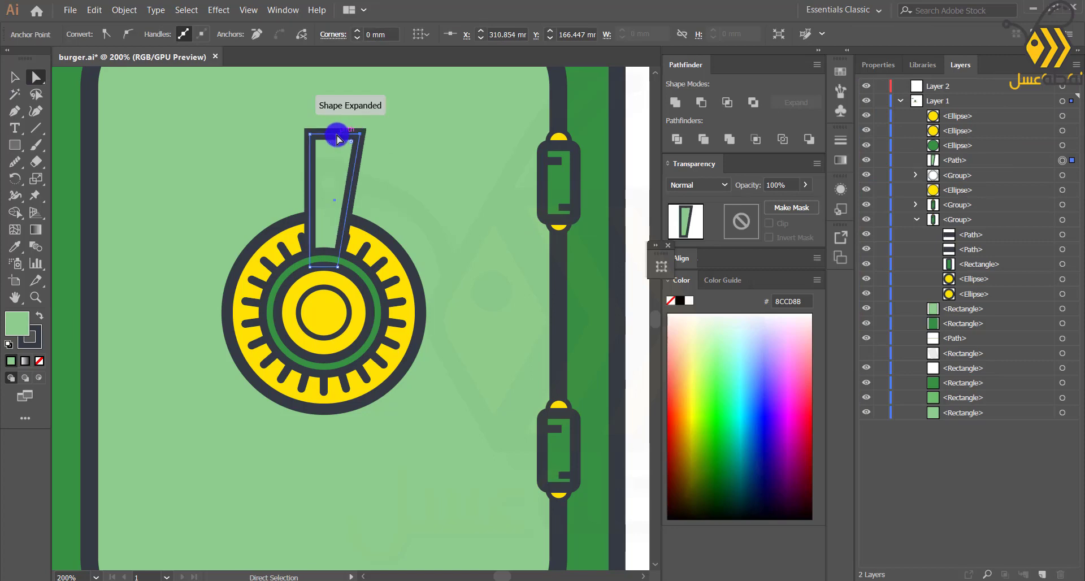
key("ctrl+z")
key("Right")
key("Right")
key("Right")
left_click(309, 135)
key("Left")
key("Left")
key("Left")
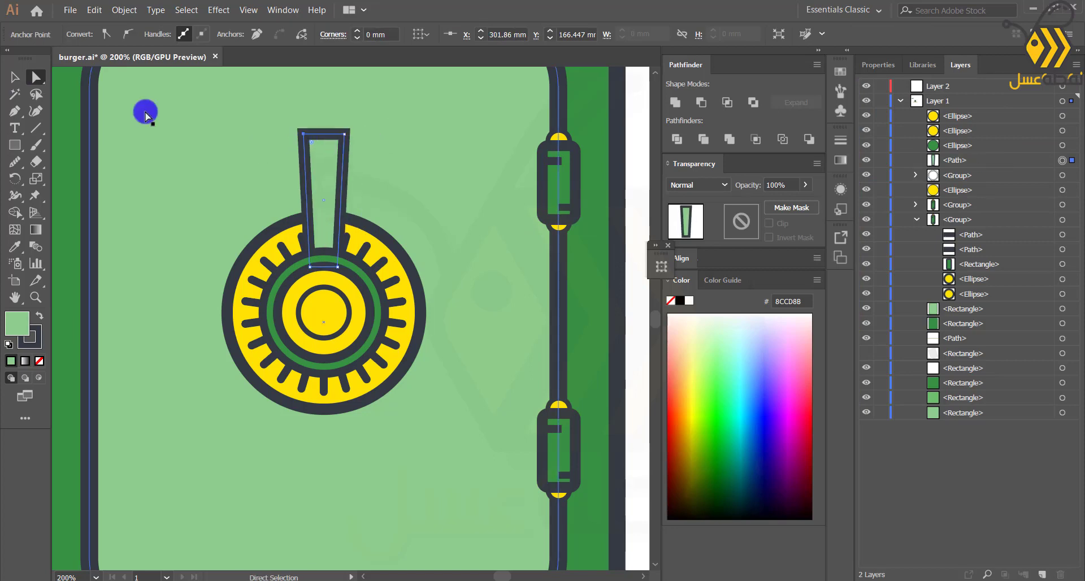
Step: Round the corners of the tapered handle and match its fill to the dial's yellow
left_click(320, 148)
left_click_drag(318, 146, 318, 147)
left_click(15, 247)
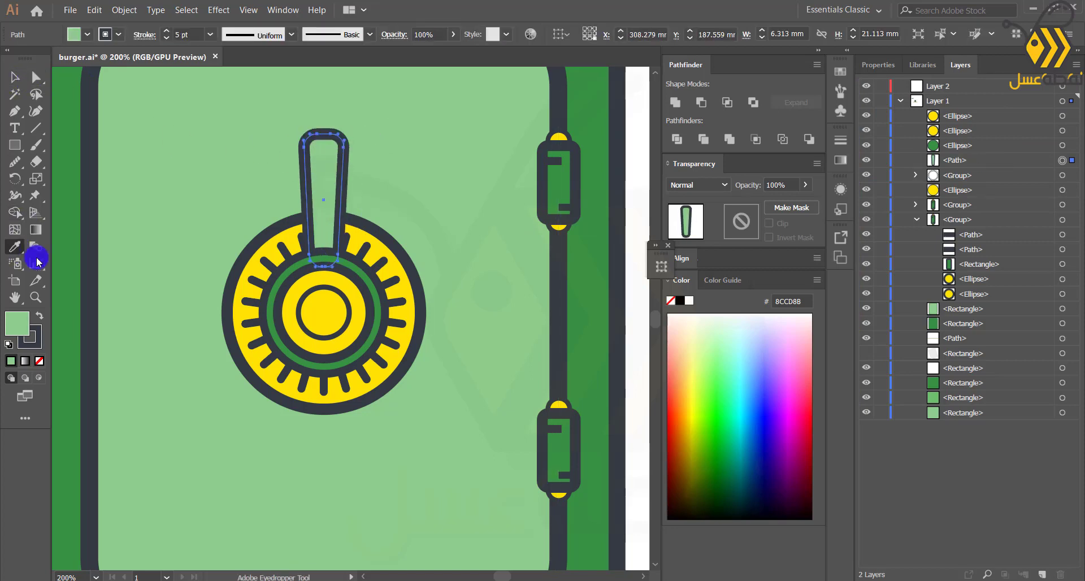
left_click(239, 276)
Step: Tilt the handle slightly anticlockwise around the dial's centre and add three rotated copies at quarter-turn intervals
left_click(15, 178)
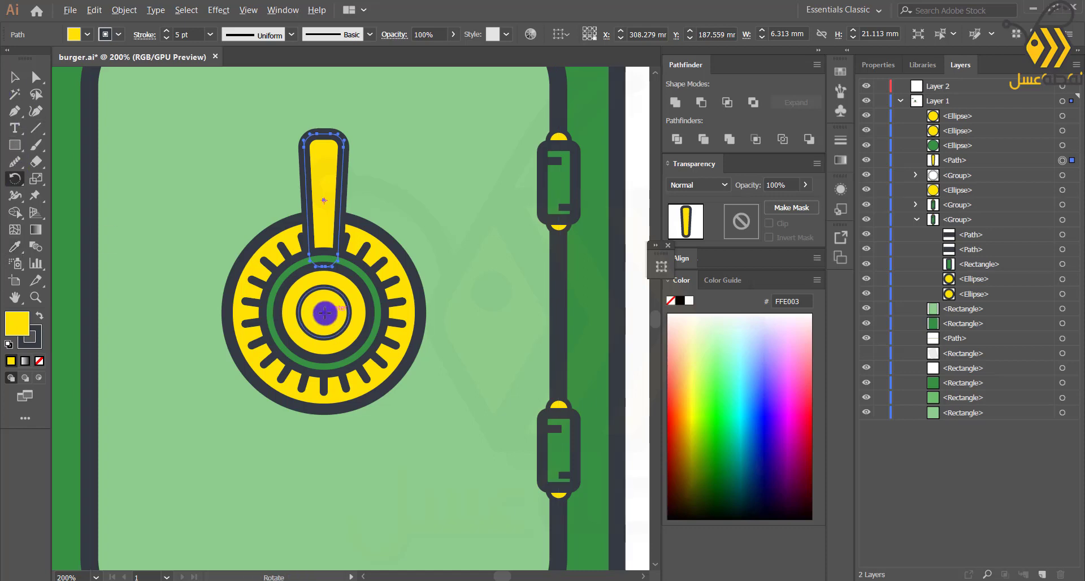
left_click(324, 313, "alt")
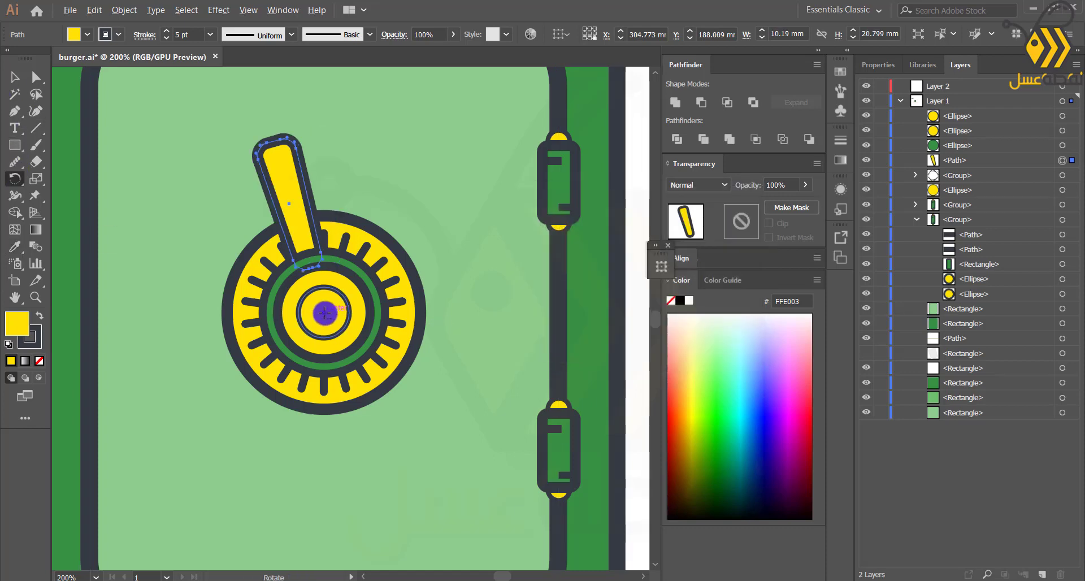
left_click(553, 339)
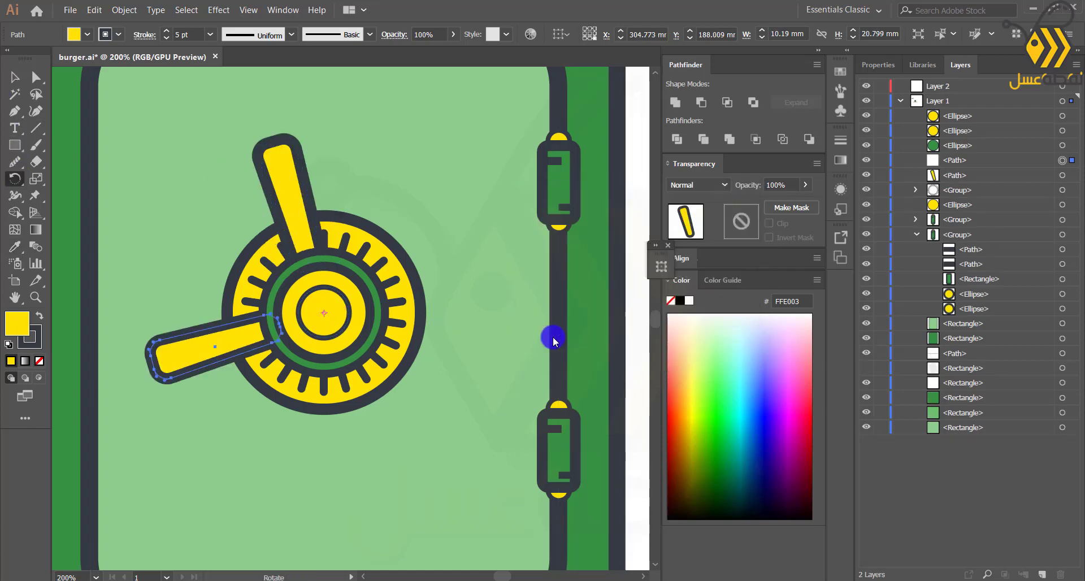
key("ctrl+d")
key("ctrl+d")
Step: Select the four yellow handles and group them
left_click(13, 80)
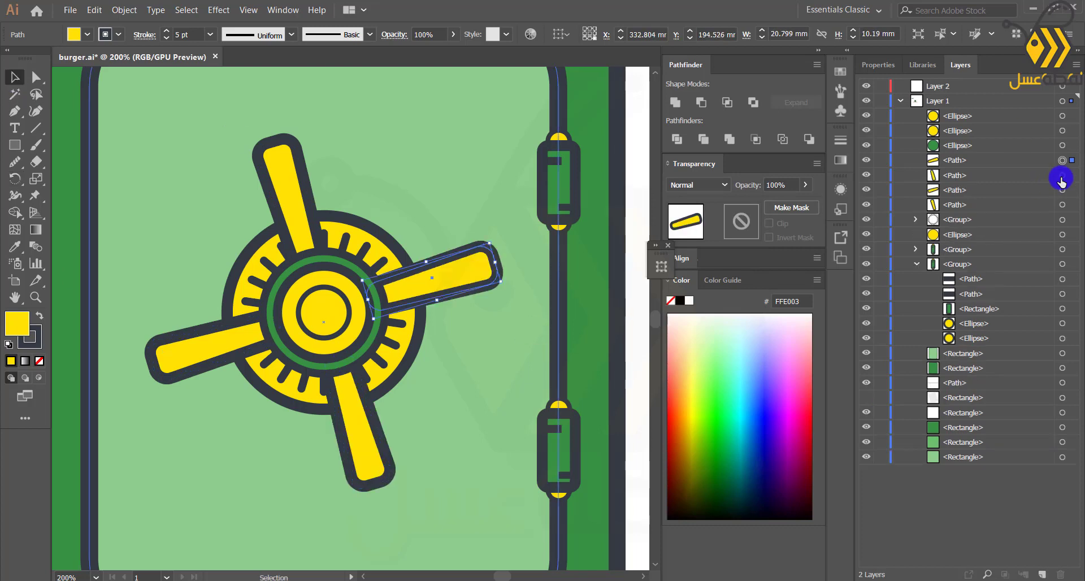
left_click(1062, 175, "shift")
left_click(1062, 190, "shift")
left_click(1062, 205, "shift")
key("ctrl+g")
scroll(248, 227, "down", 2)
left_click(123, 239)
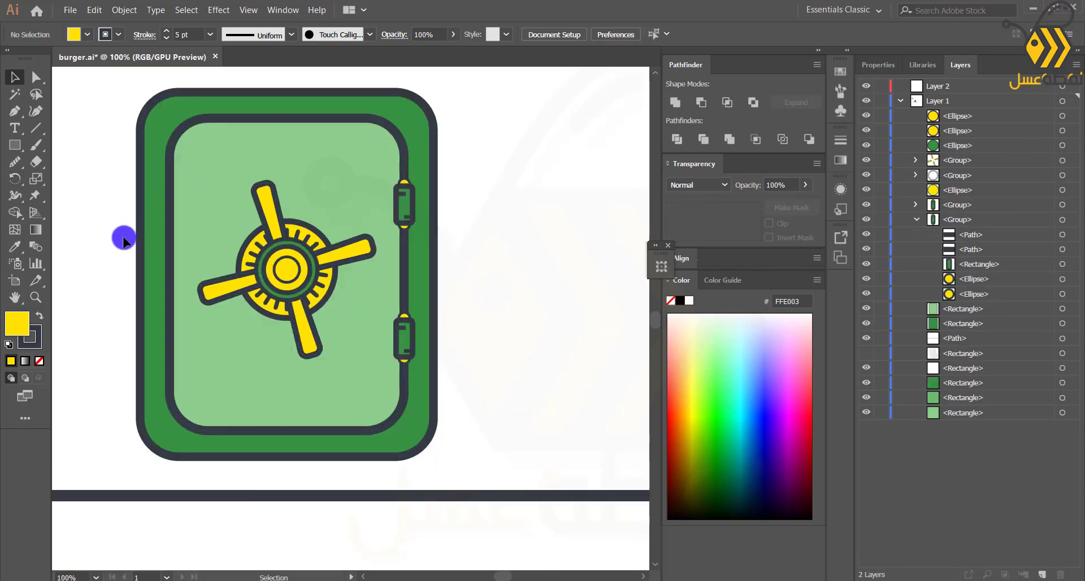
Step: Select all the dial's circles together with the tick and handle groups and scale them down around their common centre
scroll(298, 278, "up", 1)
left_click(1062, 190)
left_click(1062, 175, "shift")
left_click(1062, 160, "shift")
left_click(1062, 146, "shift")
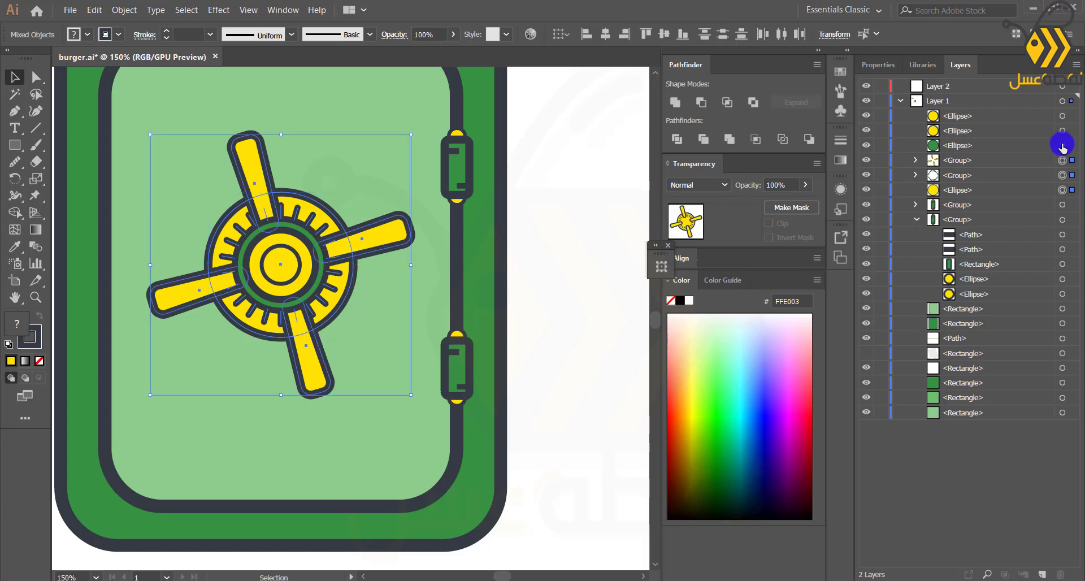
left_click(1062, 131, "shift")
left_click(1062, 116, "shift")
left_click(557, 361)
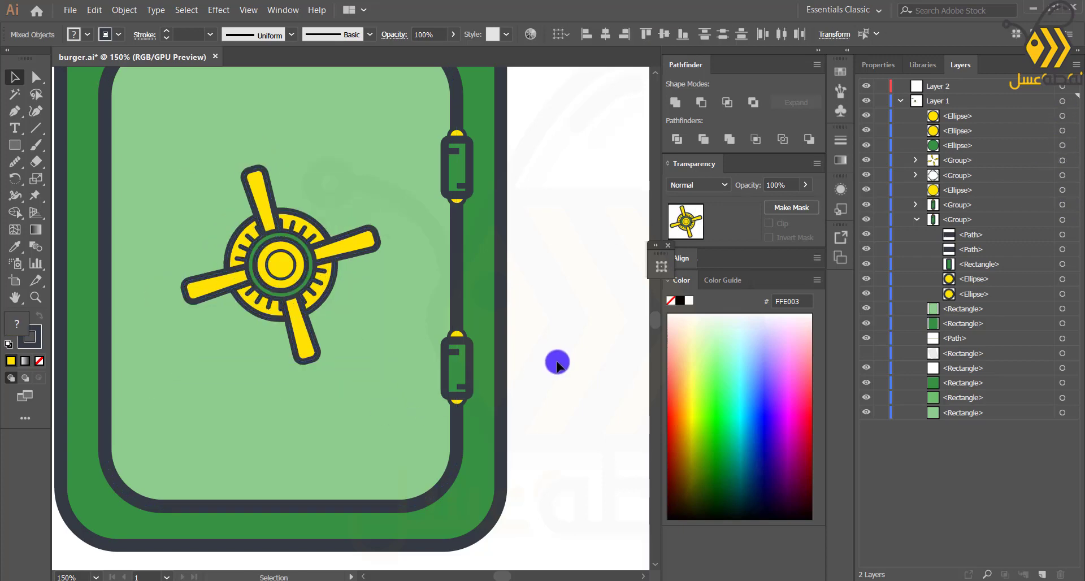
Step: Draw a yellow foot rectangle about 13.5 by 11.3 mm between the safe's underside and the ground line, and stack it behind the safe body
key("ctrl+0")
key("ctrl+1")
left_click(23, 146)
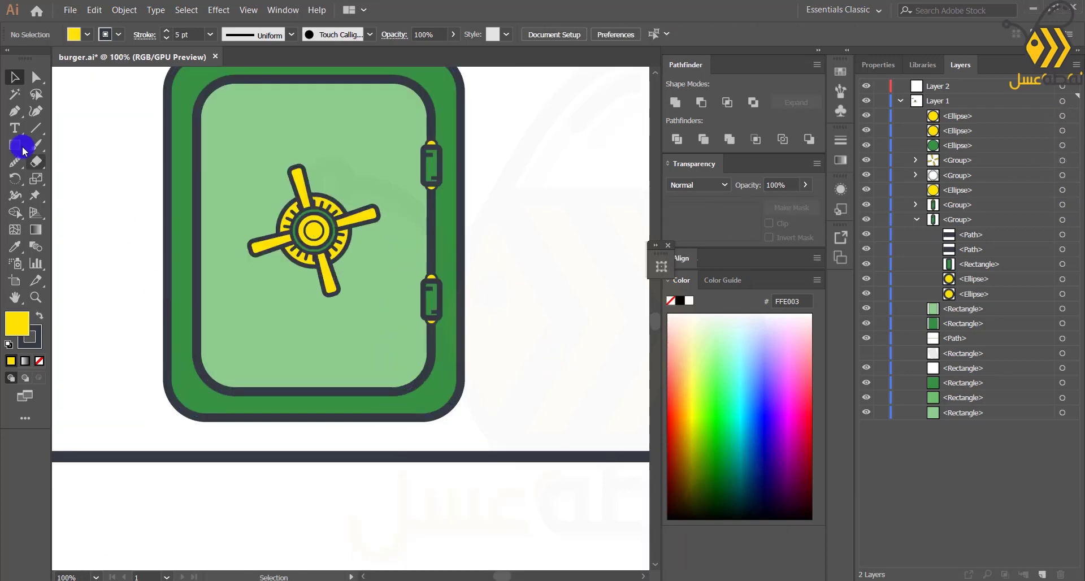
left_click_drag(382, 420, 418, 452)
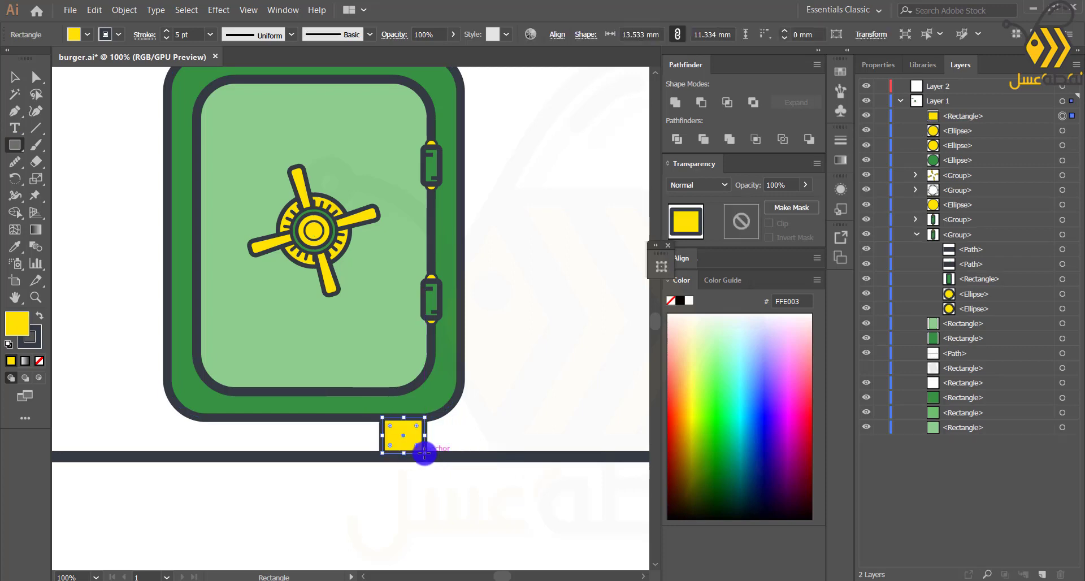
left_click_drag(994, 113, 988, 274)
left_click_drag(985, 348, 985, 347)
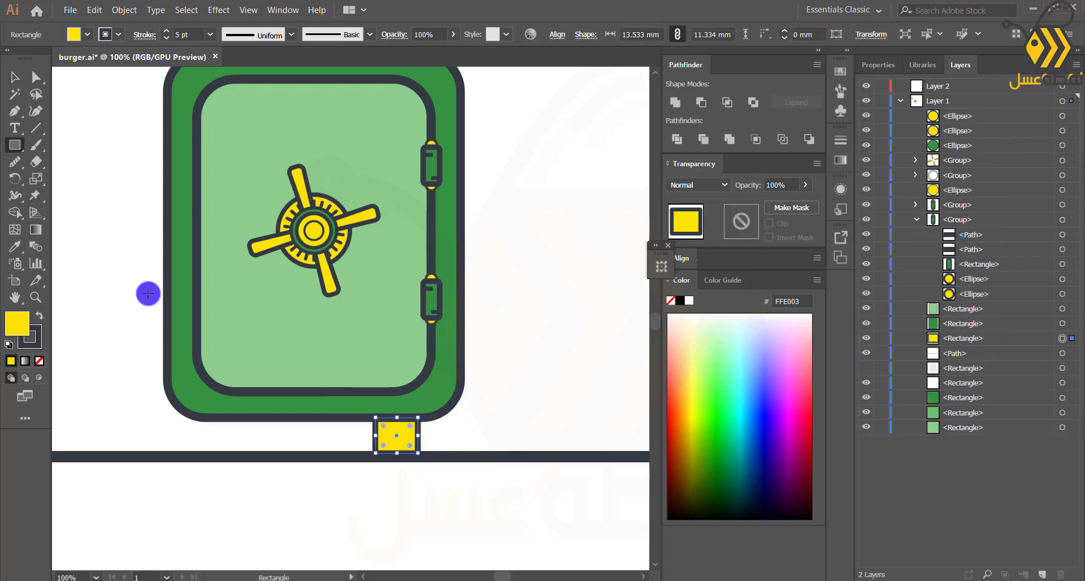
Step: Recolour the foot with the safe body's green and slant its inner side so it tapers toward the ground
left_click(12, 247)
left_click(189, 399)
scroll(359, 501, "up", 2)
left_click(35, 78)
left_click_drag(392, 405, 435, 373)
Step: Mirror a copy of the foot across the vertical axis and place it under the opposite side of the safe
right_click(435, 372)
mouse_move(481, 292)
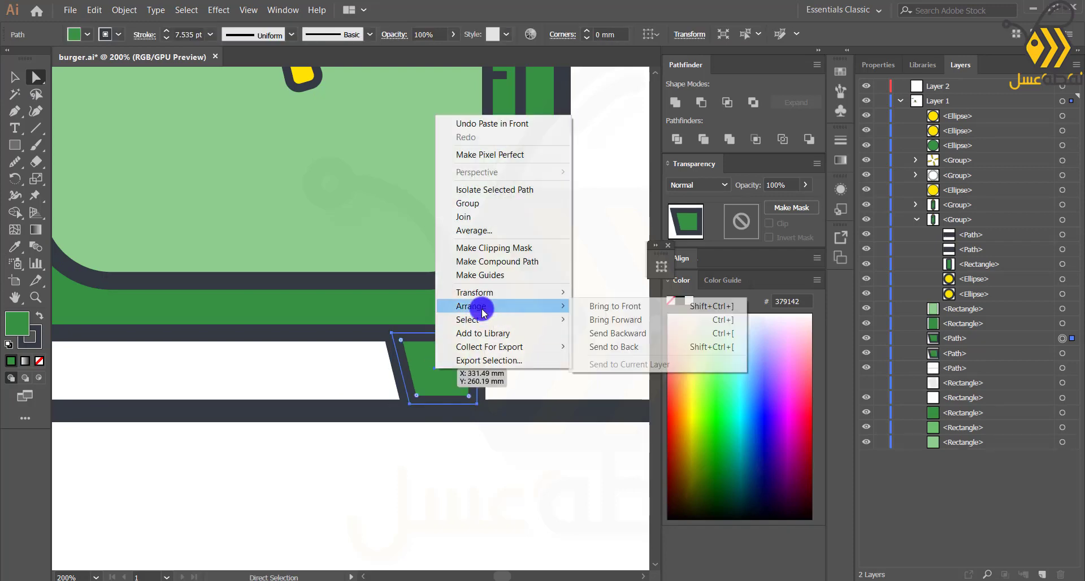
left_click(605, 338)
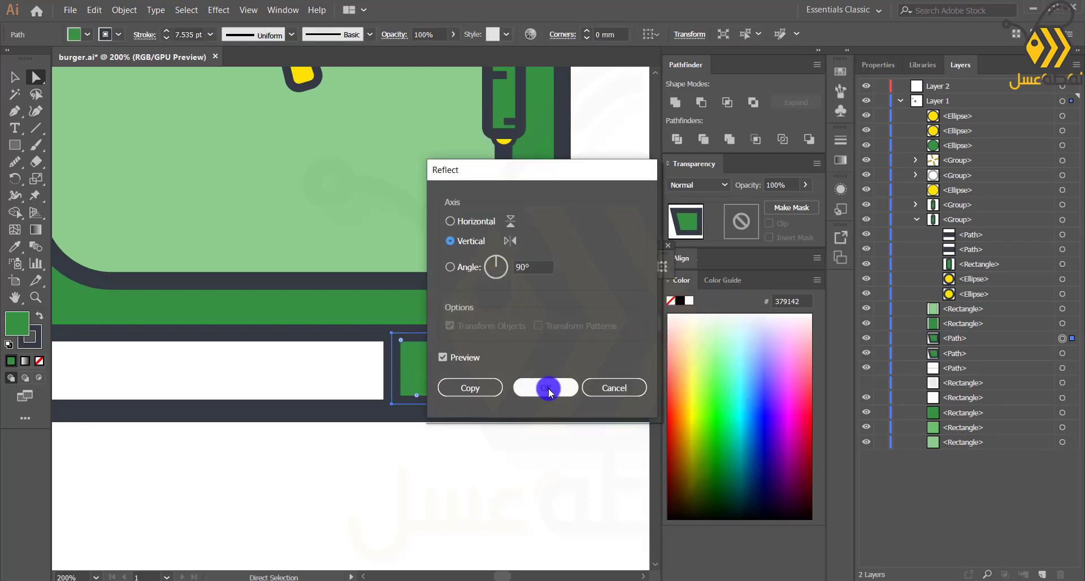
left_click(547, 389)
scroll(546, 389, "down", 3)
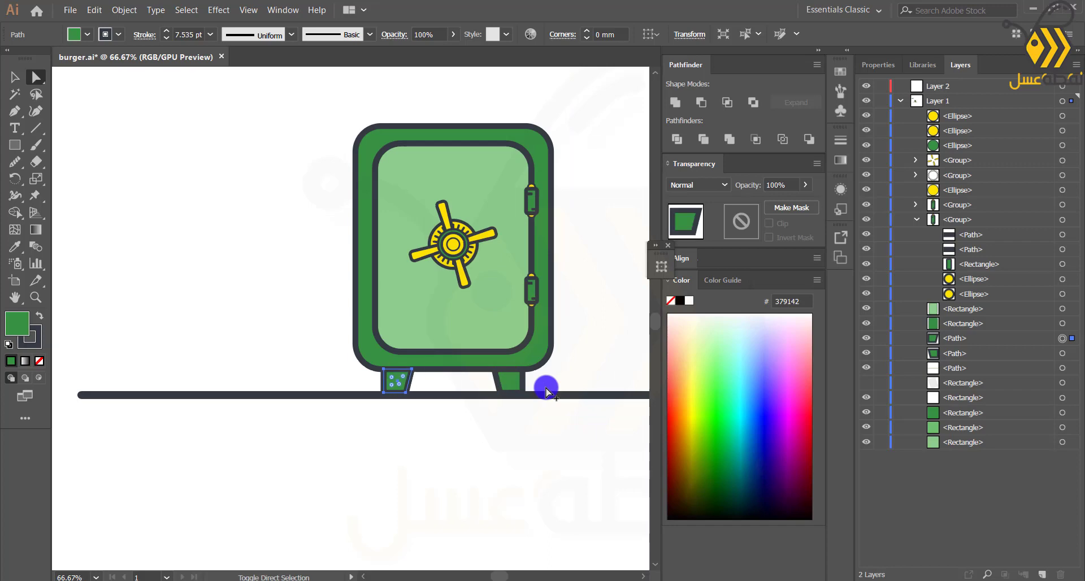
left_click(275, 261)
Step: Select the safe body, both feet and both hinge bodies and change their fill to the brighter green 15AA15
left_click_drag(282, 252, 239, 294)
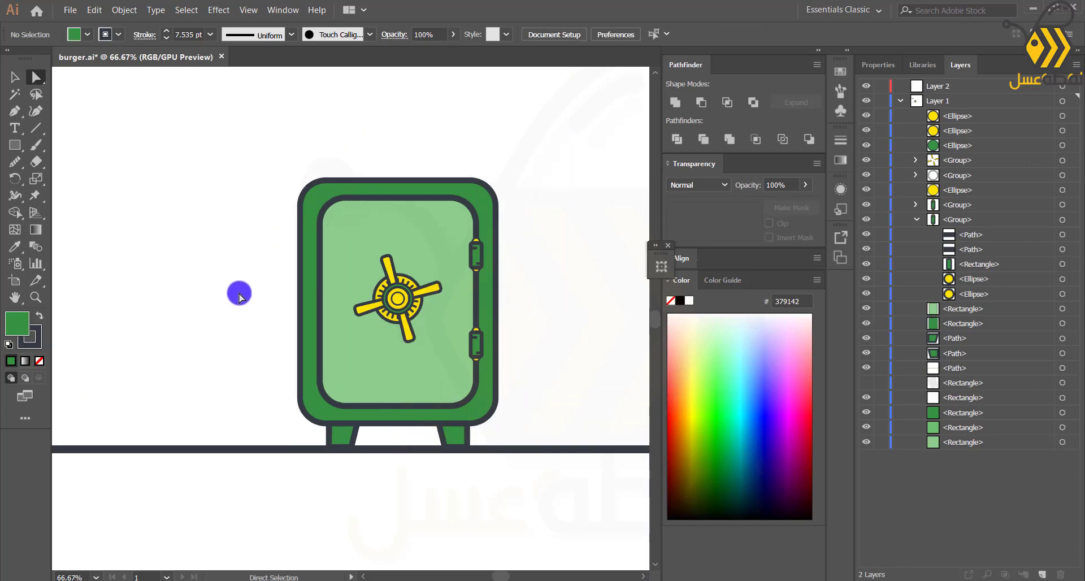
left_click(317, 405)
left_click(352, 438, "shift")
left_click(455, 435, "shift")
left_click(479, 263, "shift")
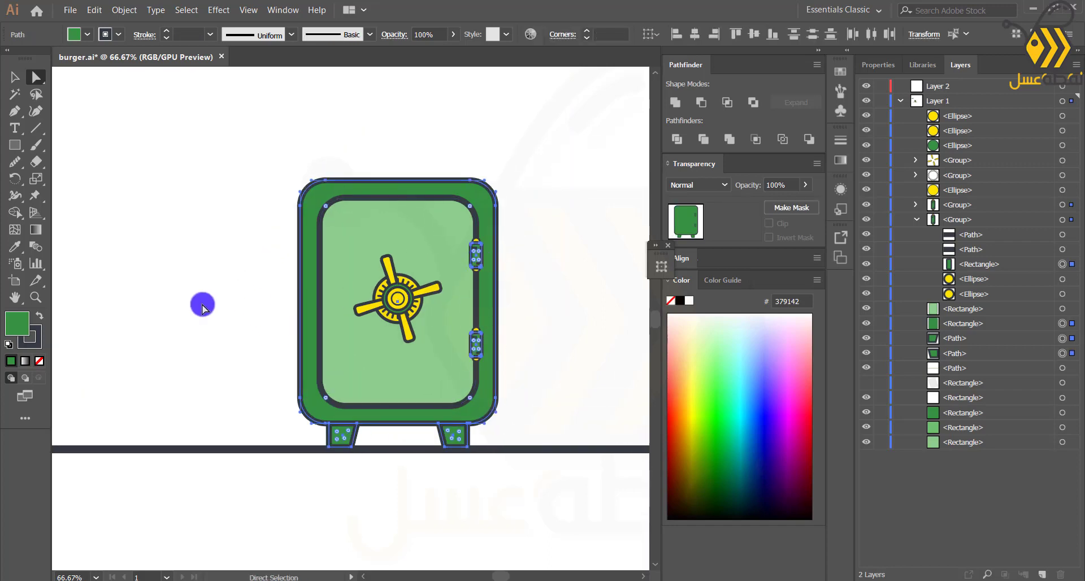
double_click(19, 326)
left_click(587, 317)
mouse_move(519, 308)
left_mouse_down()
mouse_move(518, 242)
mouse_move(531, 283)
left_mouse_up()
left_click(706, 230)
double_click(18, 324)
left_click(705, 228)
double_click(17, 323)
left_click(709, 227)
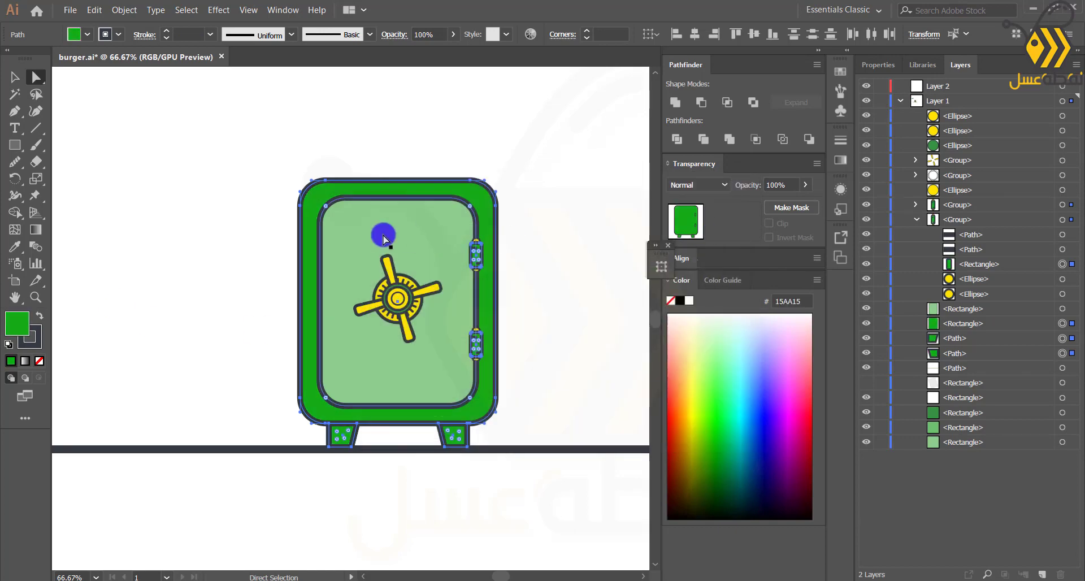
Step: Sample the body's green for the door and soften its fill to 4FA84F
left_click(380, 233)
double_click(17, 326)
left_click(702, 248)
left_click(15, 247)
left_click(310, 257)
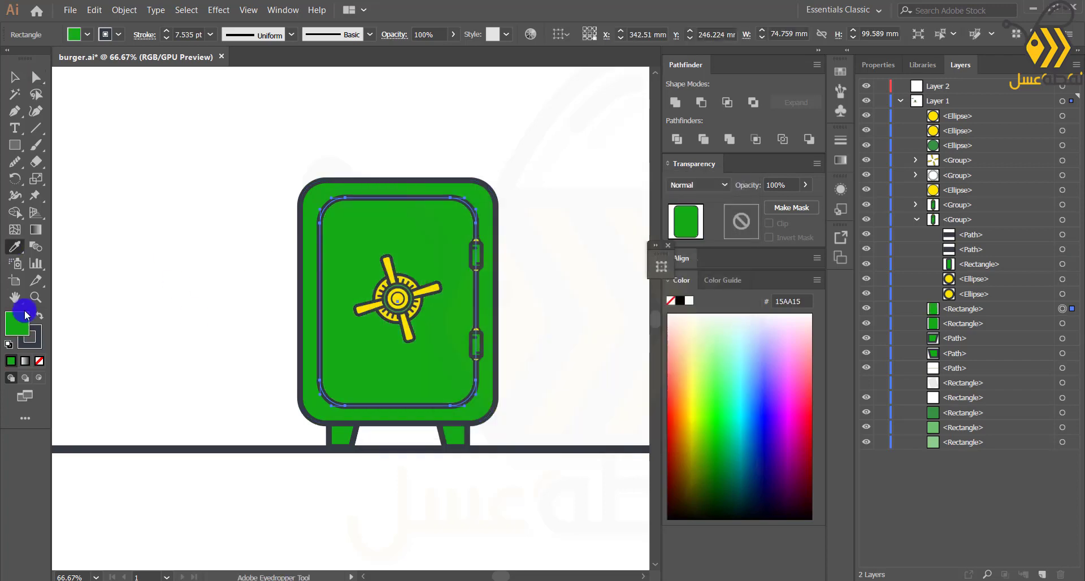
double_click(23, 316)
left_click(604, 310)
mouse_move(580, 318)
left_mouse_down()
mouse_move(582, 328)
mouse_move(581, 308)
left_mouse_up()
left_click(683, 230)
left_click(14, 78)
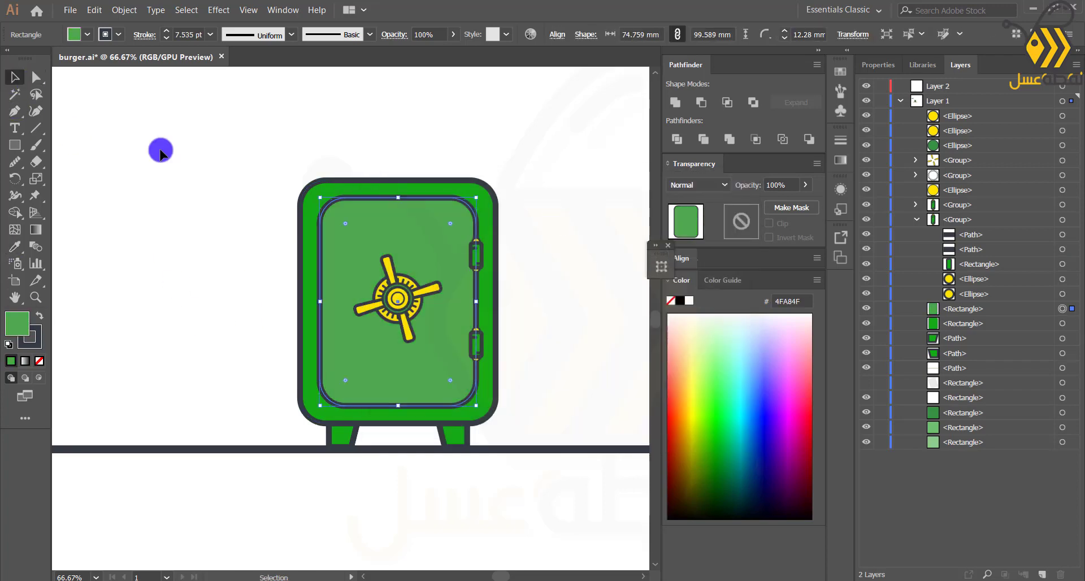
left_click(220, 259)
Step: Group all the dial's circles, ticks and handles and enlarge the group slightly around its centre
left_click_drag(250, 387, 557, 165)
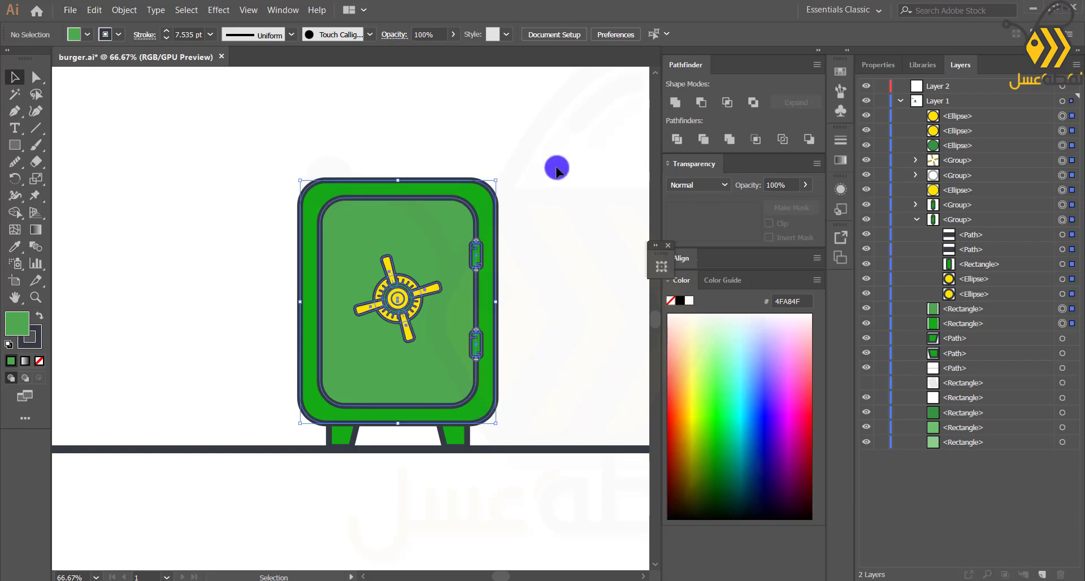
left_click(233, 291)
scroll(273, 325, "up", 1)
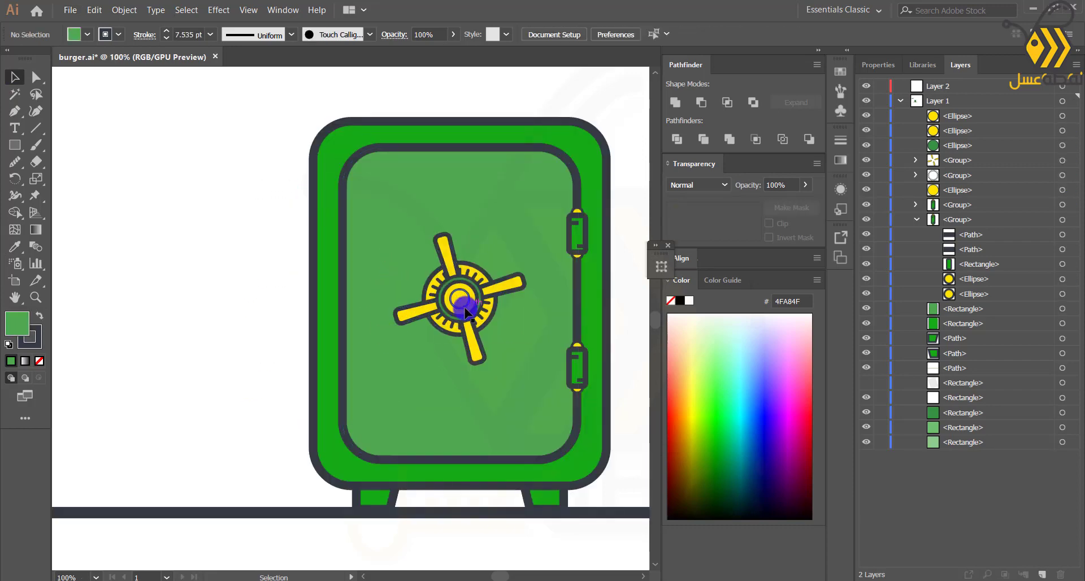
left_click(1062, 130, "shift")
left_click(1063, 145, "shift")
left_click(1062, 161, "shift")
left_click(1062, 175, "shift")
left_click(1062, 190, "shift")
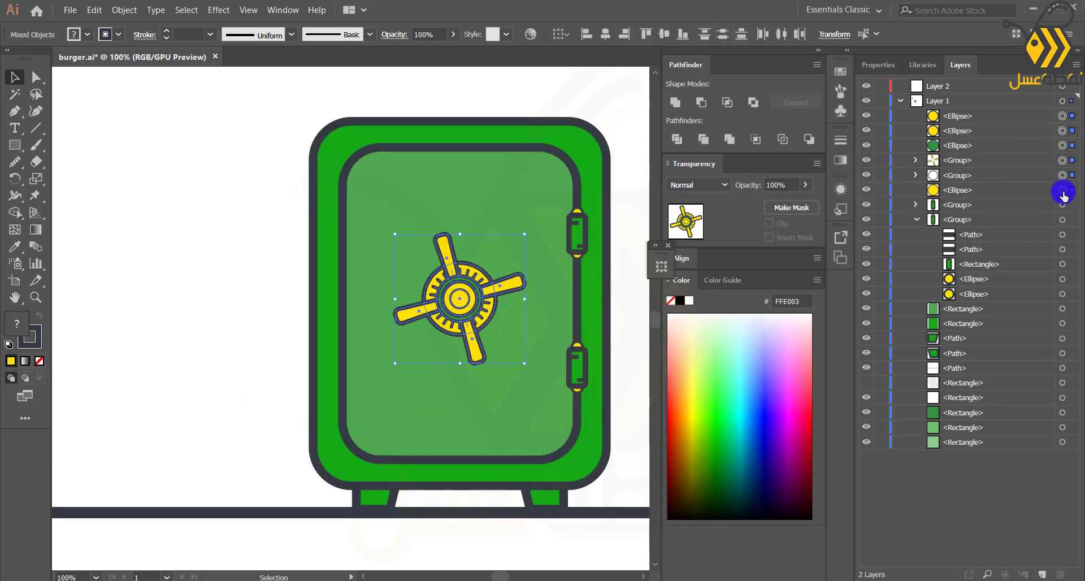
key("ctrl+g")
left_click_drag(517, 367, 537, 388)
left_click(199, 292)
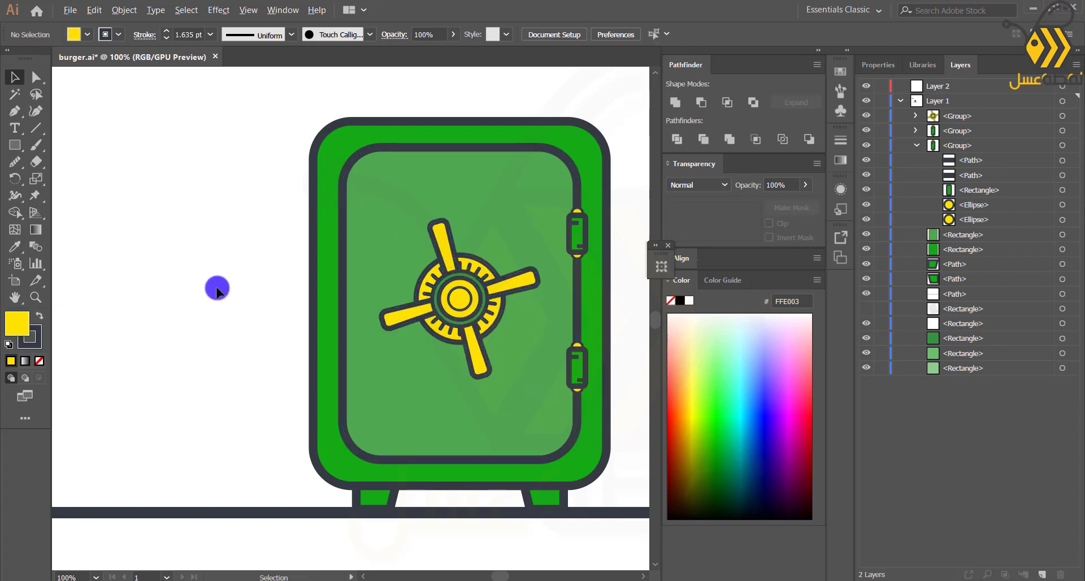
scroll(217, 289, "down", 1)
scroll(217, 290, "down", 1)
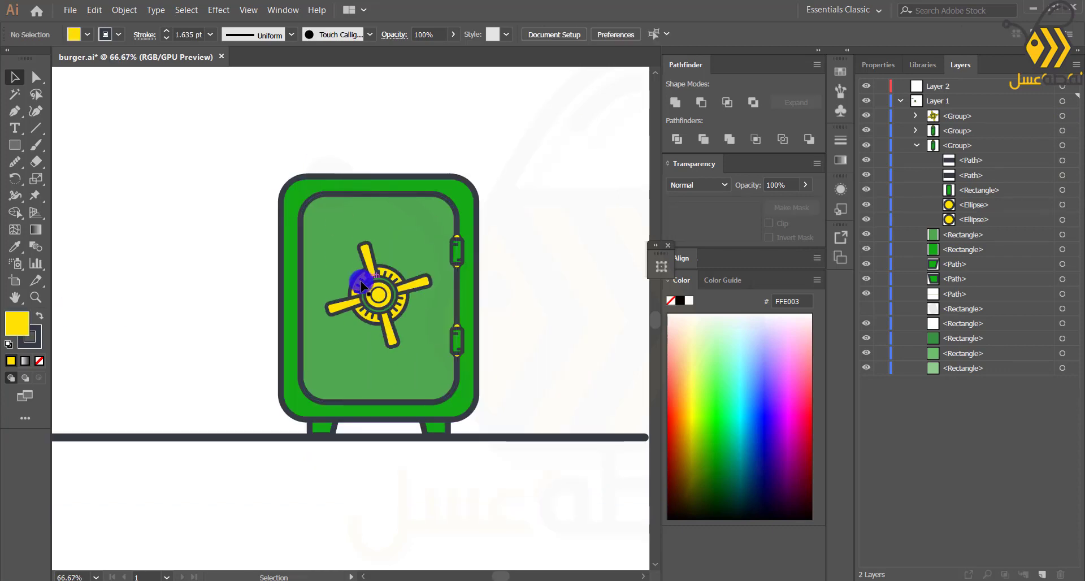
Step: Duplicate the dial group in place and turn the rear copy into a black silhouette without a stroke
left_click(260, 254)
scroll(370, 339, "up", 2)
left_click(391, 296)
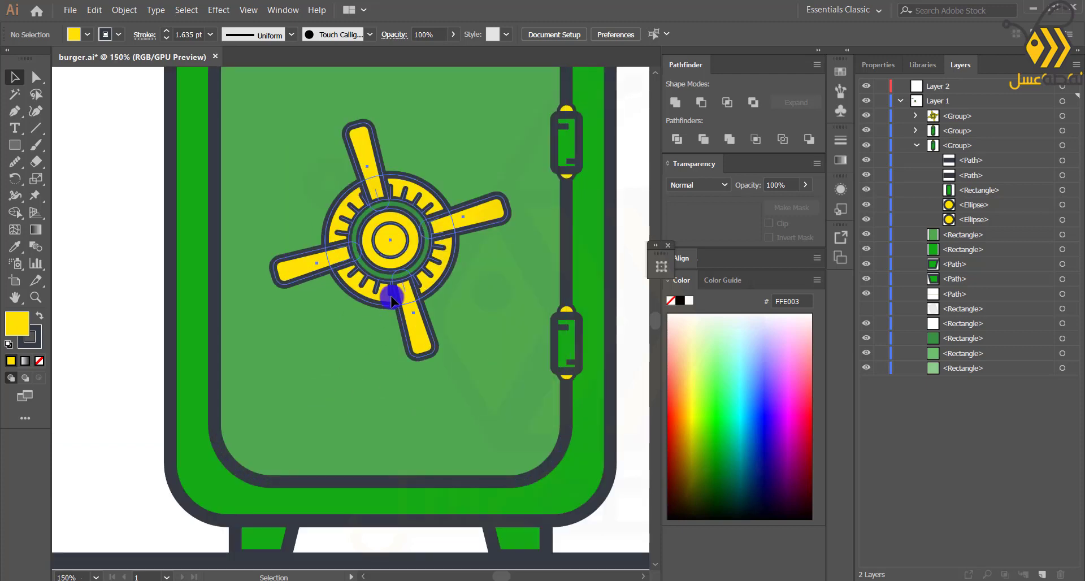
key("ctrl+c")
key("ctrl+f")
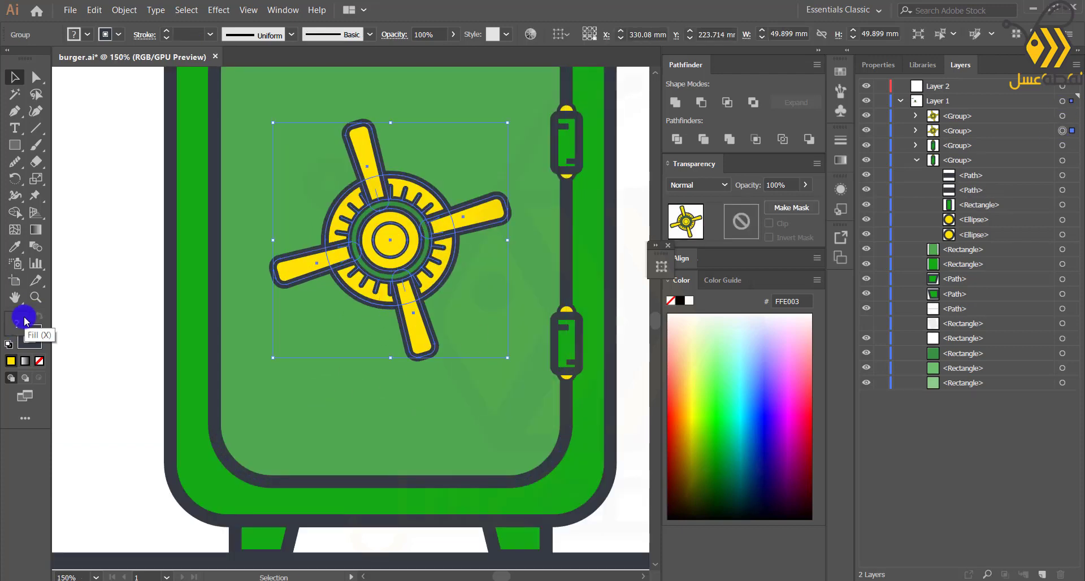
double_click(23, 317)
left_click(716, 232)
left_click(34, 343)
left_click(39, 361)
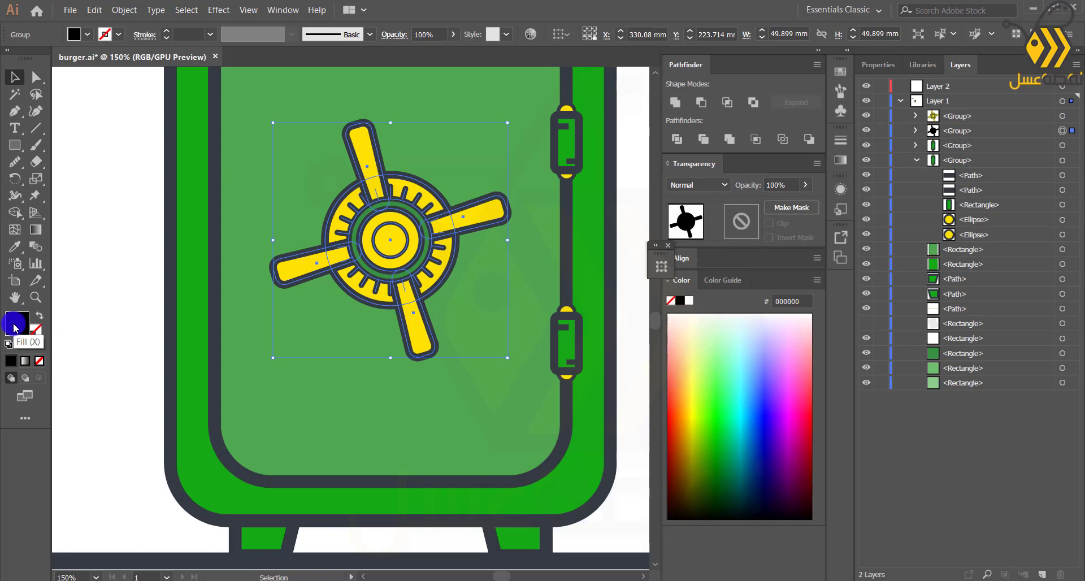
Step: Give the rear dial copy the door's green without a stroke and darken its fill to 408440
left_click(14, 244)
left_click(246, 277)
left_click(37, 338)
left_click(39, 360)
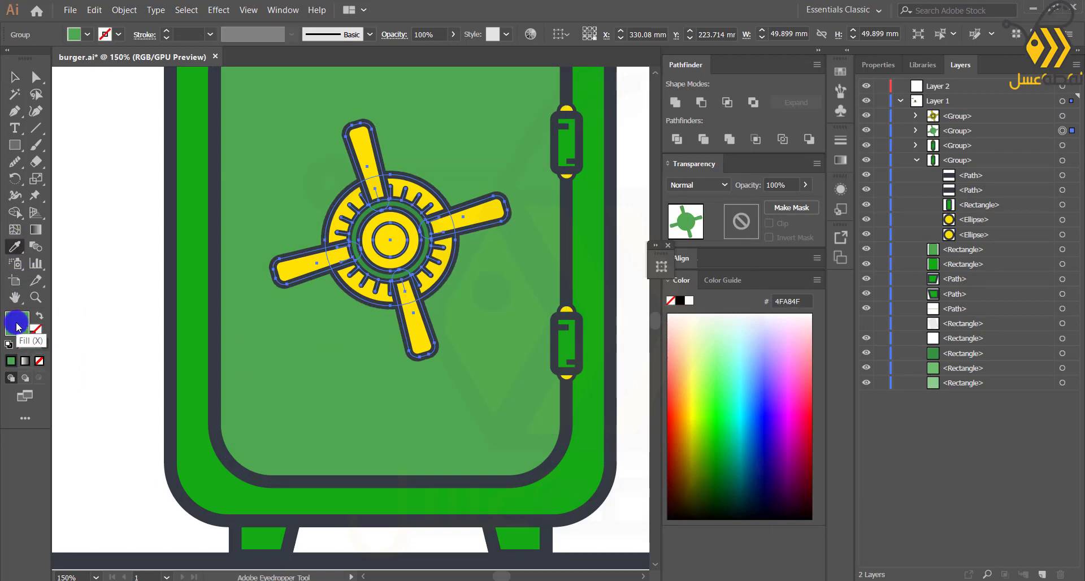
double_click(18, 325)
left_click(602, 328)
left_click(581, 307)
left_click(706, 230)
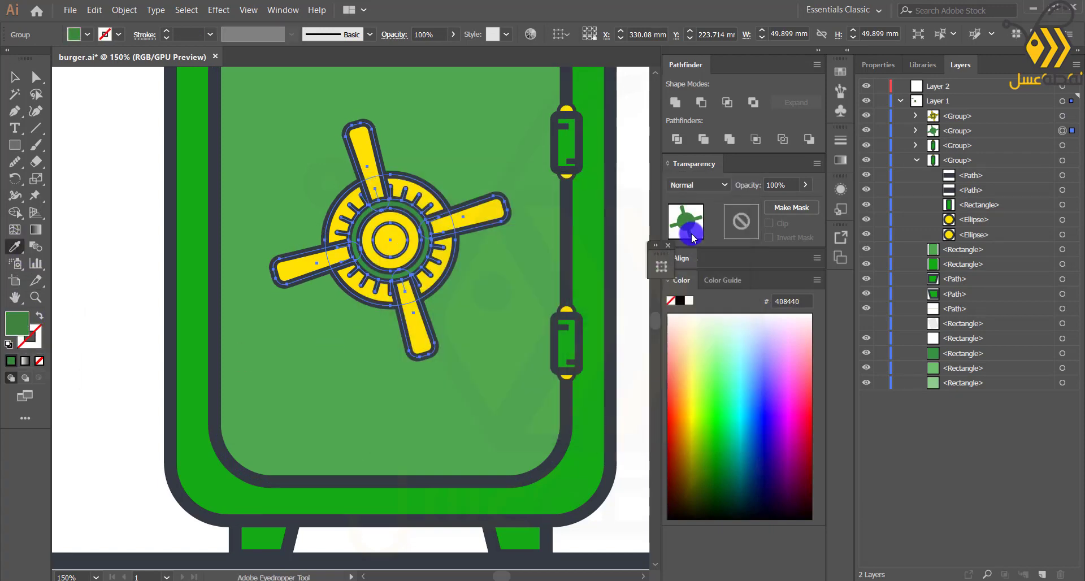
Step: Nudge the dark green dial copy down about 3.9 mm to form a shadow beneath the dial
key("Down")
key("Down")
key("Down")
key("Down")
key("Down")
key("Down")
key("Down")
key("Down")
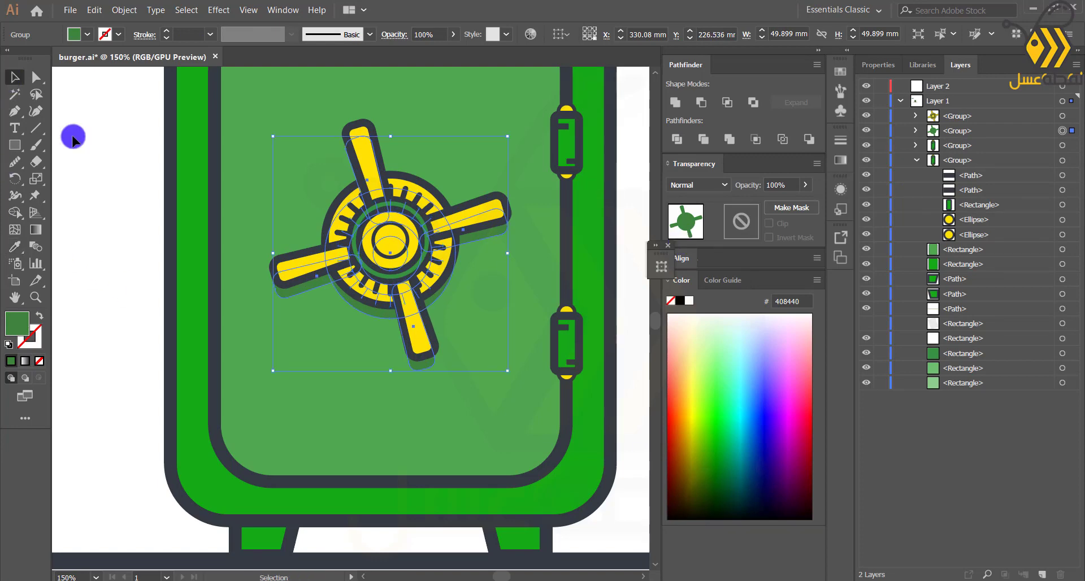
left_click(73, 137)
scroll(104, 163, "down", 1)
left_click_drag(104, 163, 168, 227)
left_click(334, 323)
key("Down")
key("Down")
key("Down")
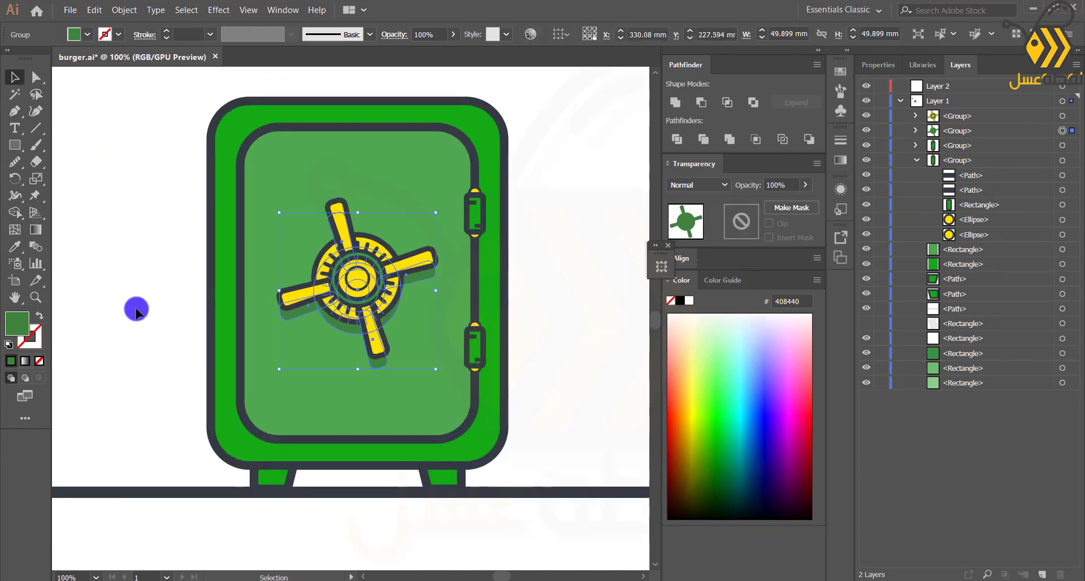
left_click(137, 309)
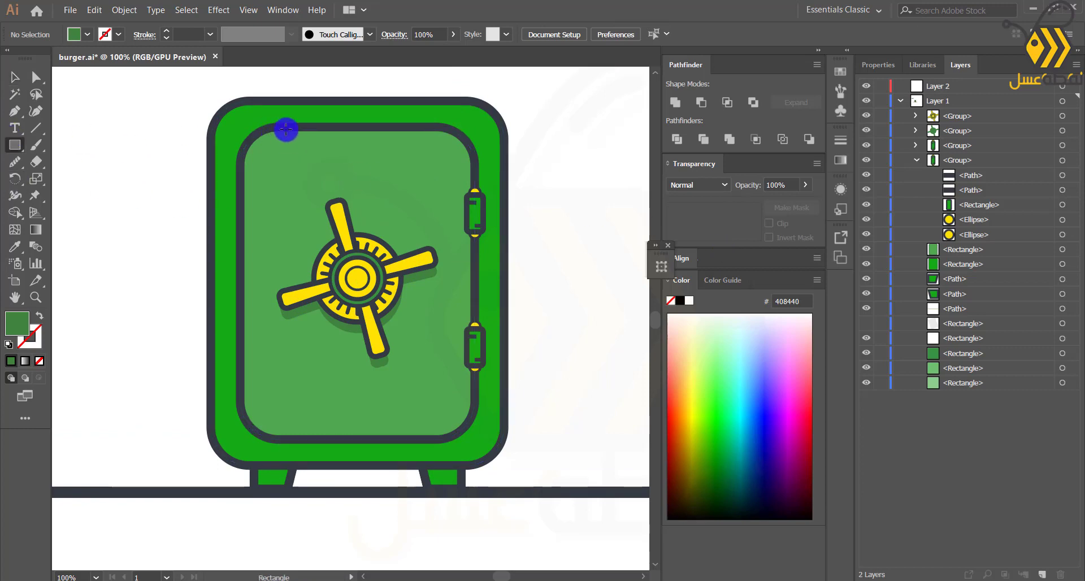
Step: Tighten the door's rounded corners to a radius of about 8.9 mm
key("v")
left_click(271, 165)
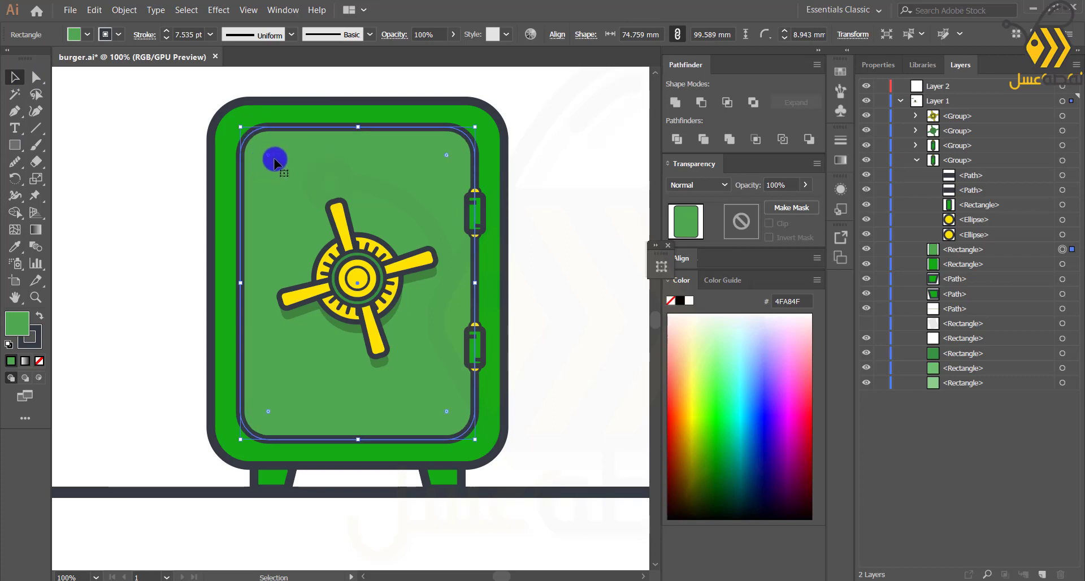
left_click(128, 152)
Step: Draw a rectangle about 26.2 by 21.6 mm across the safe's upper edge and stack it between door and body
left_click(16, 147)
mouse_move(275, 152)
left_mouse_down()
mouse_move(339, 82)
mouse_move(359, 83)
left_mouse_up()
left_click_drag(951, 117, 932, 266)
Step: Fill the new rectangle at the safe's upper edge with light aqua 90F4E3
double_click(17, 324)
left_click(608, 294)
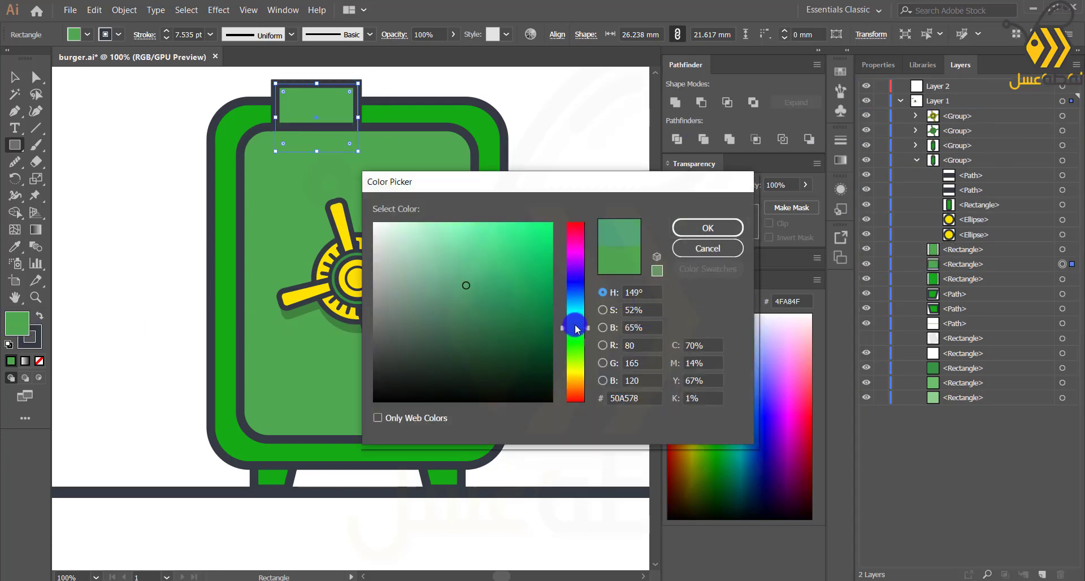
left_click(448, 227)
left_click(700, 225)
scroll(372, 129, "down", 2)
Step: Add an anchor point midway along the aqua sheet's top edge and bow the edge slightly upward
left_click_drag(363, 140, 343, 236)
scroll(343, 236, "up", 2)
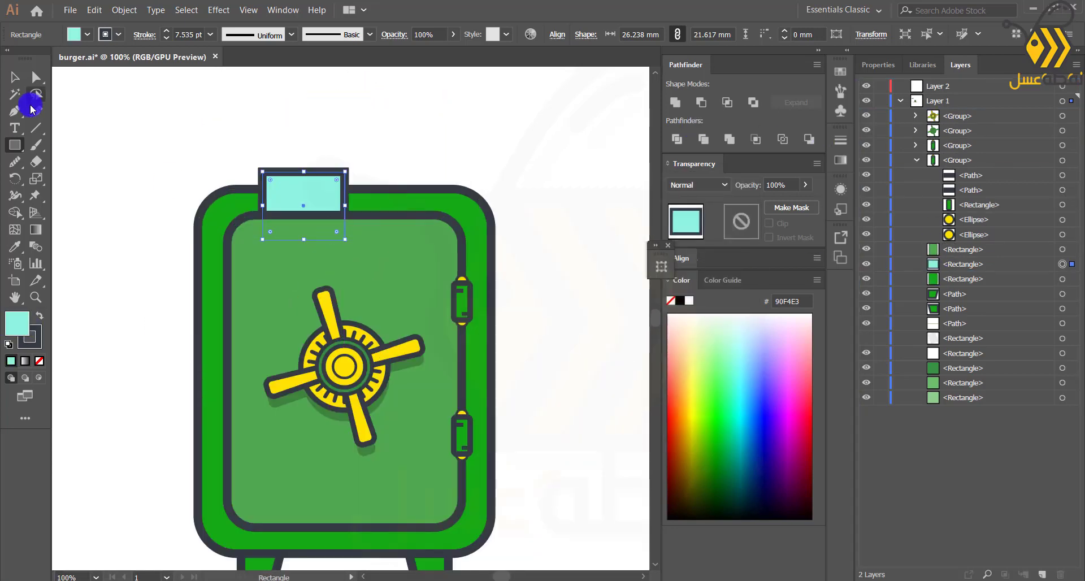
left_click(16, 111)
left_click_drag(302, 172, 302, 166)
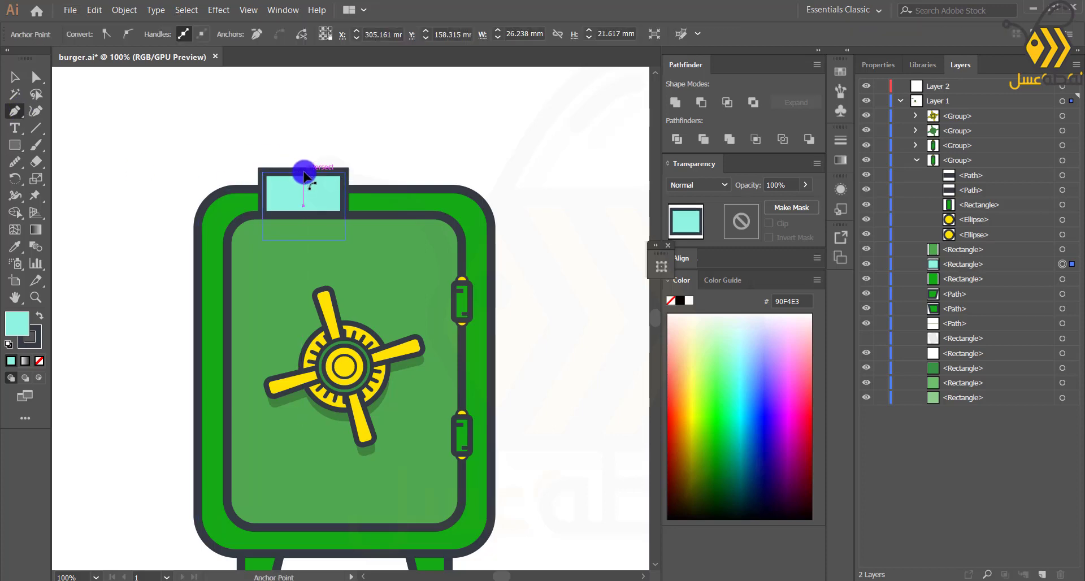
left_click(303, 171)
key("v")
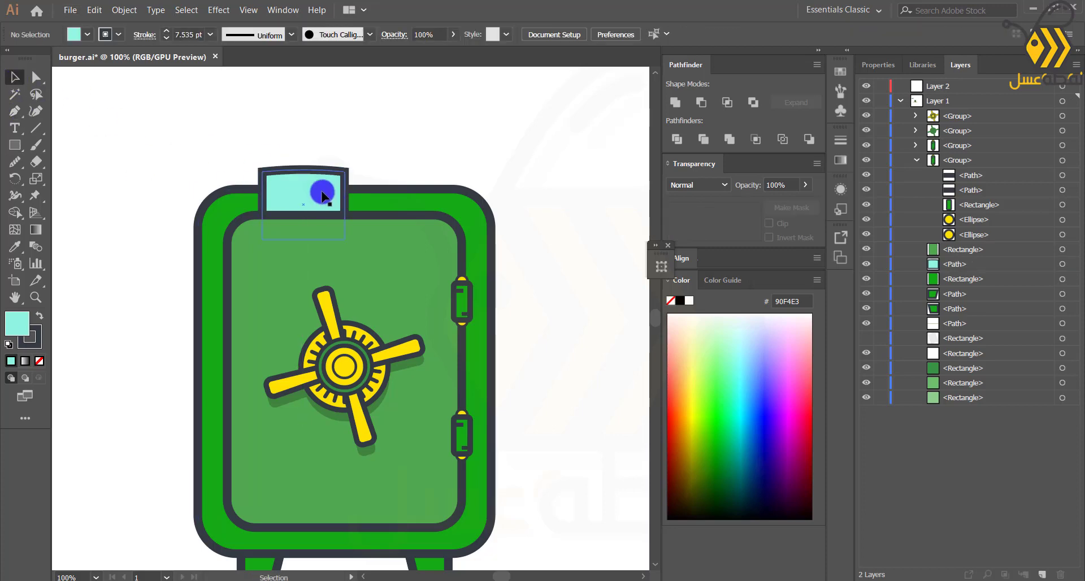
Step: Copy the aqua sheet to the safe's upper right corner, tilt it clockwise and delete the stray pen point
left_click_drag(307, 168, 476, 196)
left_click_drag(454, 202, 424, 171)
scroll(456, 199, "up", 1)
left_click(352, 148)
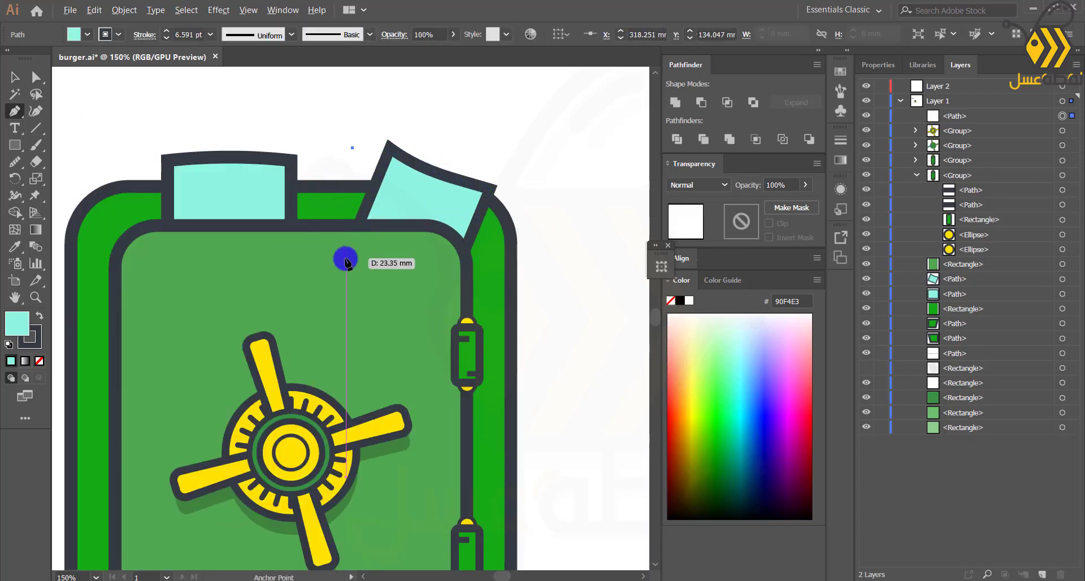
key("Delete")
Step: Place two copies of the tilted aqua sheet so they stick out from behind the door's left edge
scroll(289, 289, "down", 2)
left_click_drag(290, 289, 332, 264)
scroll(335, 293, "up", 1)
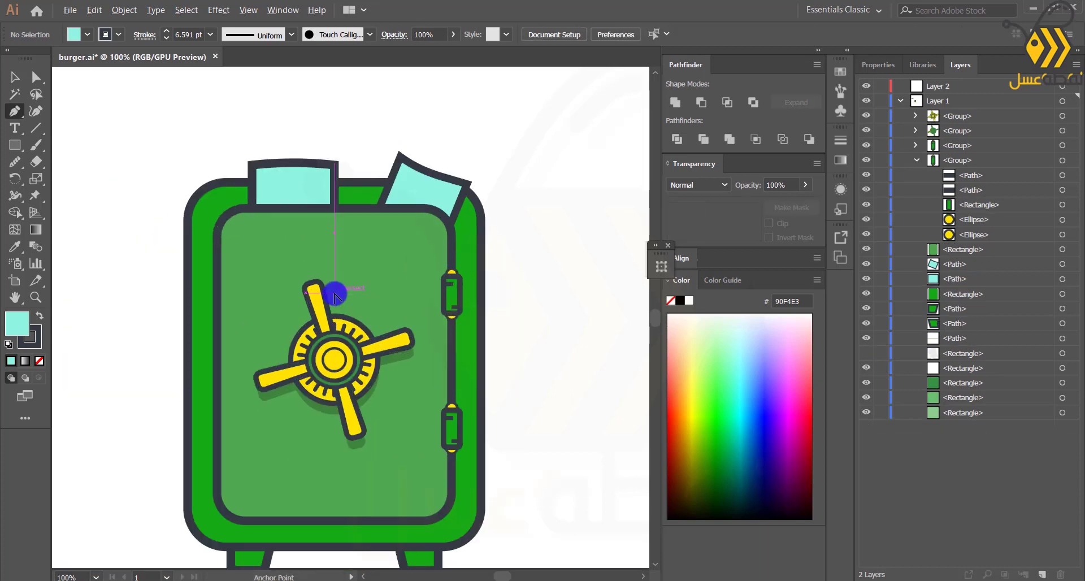
key("v")
left_click_drag(412, 177, 212, 342, "alt")
left_click_drag(234, 288, 222, 390, "alt")
left_click(139, 386)
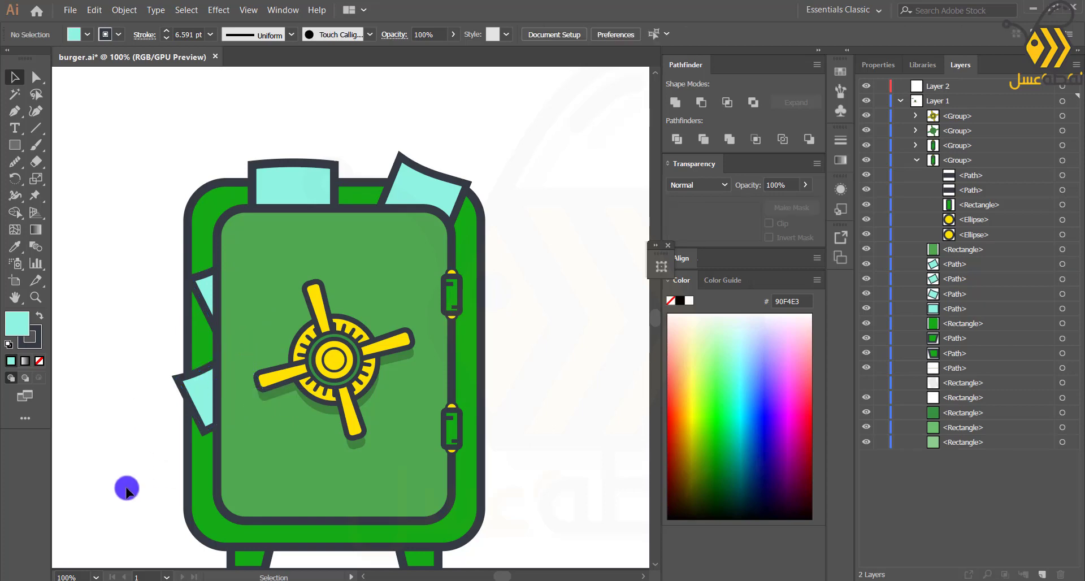
Step: Add two more aqua sheet copies, one upright and one tilted, peeking out beneath the door's bottom edge
left_click_drag(126, 491, 96, 365)
left_click_drag(175, 286, 256, 399, "alt")
key("ctrl+z")
left_click(122, 387)
scroll(141, 270, "down", 2)
scroll(135, 270, "up", 2)
left_click(112, 361)
scroll(123, 360, "down", 2)
scroll(272, 361, "up", 2)
left_click_drag(132, 332, 138, 371)
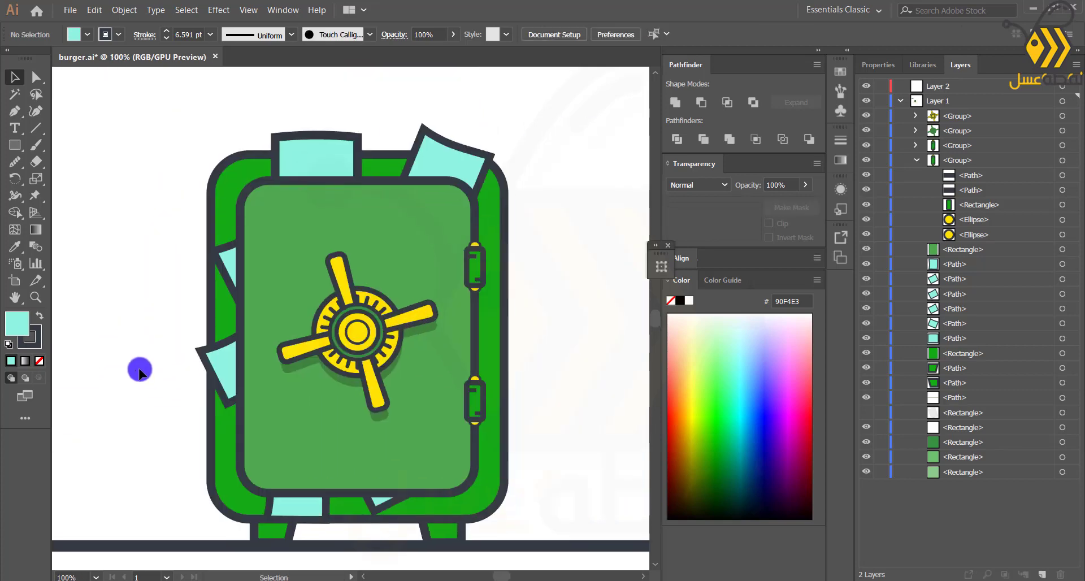
Step: Paste a copy of the door directly behind it, remove its fill and thicken its stroke to 14 pt
left_click(240, 412)
key("ctrl+c")
key("ctrl+b")
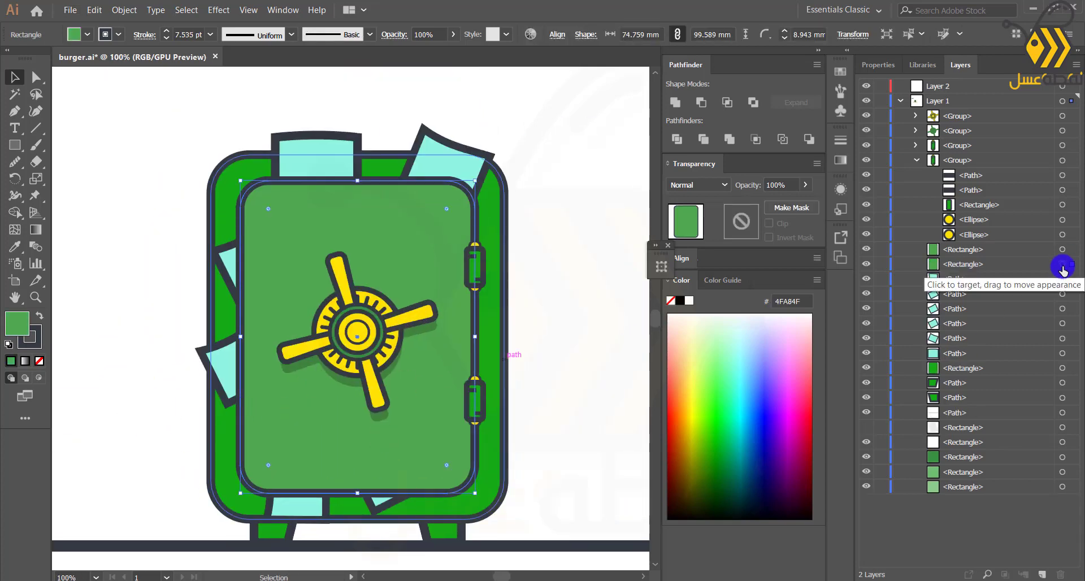
left_click(39, 361)
left_click(165, 31)
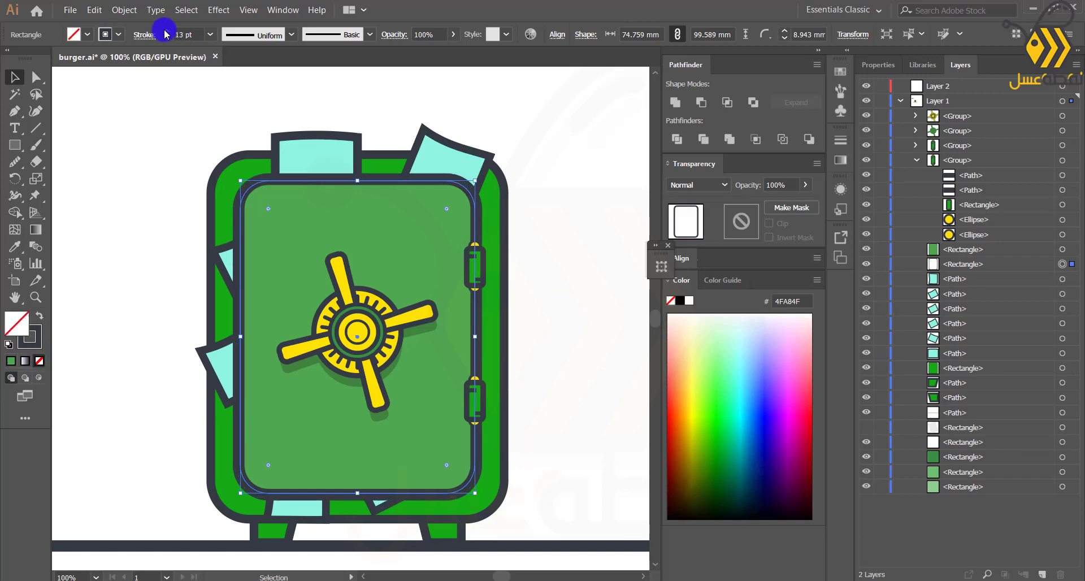
Step: Lower the opacity of the outline behind the door to 59% and set its stroke to 17 pt
left_click_drag(792, 204, 782, 205)
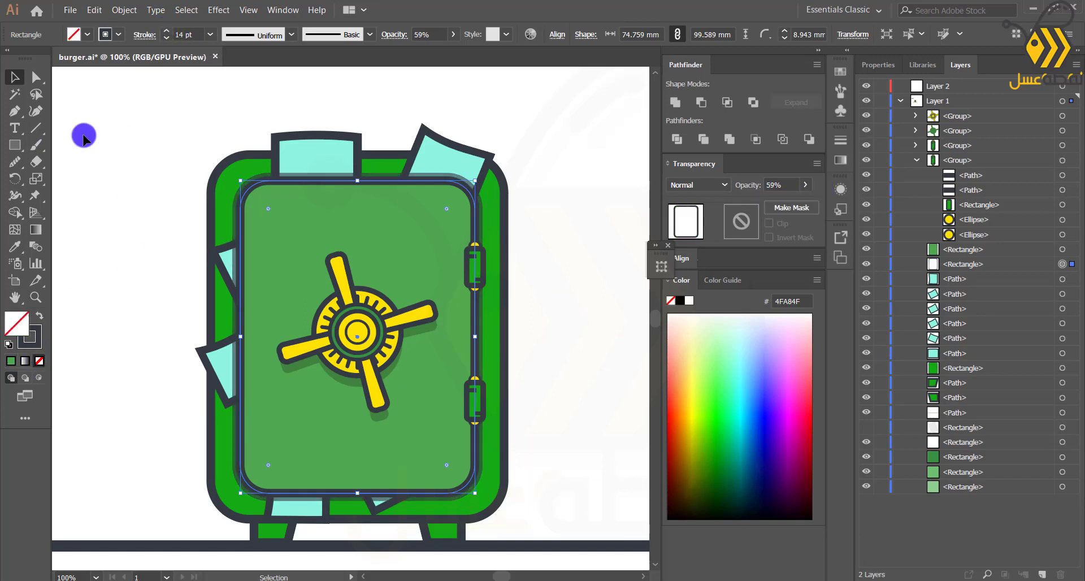
left_click(84, 137)
key("ctrl+minus")
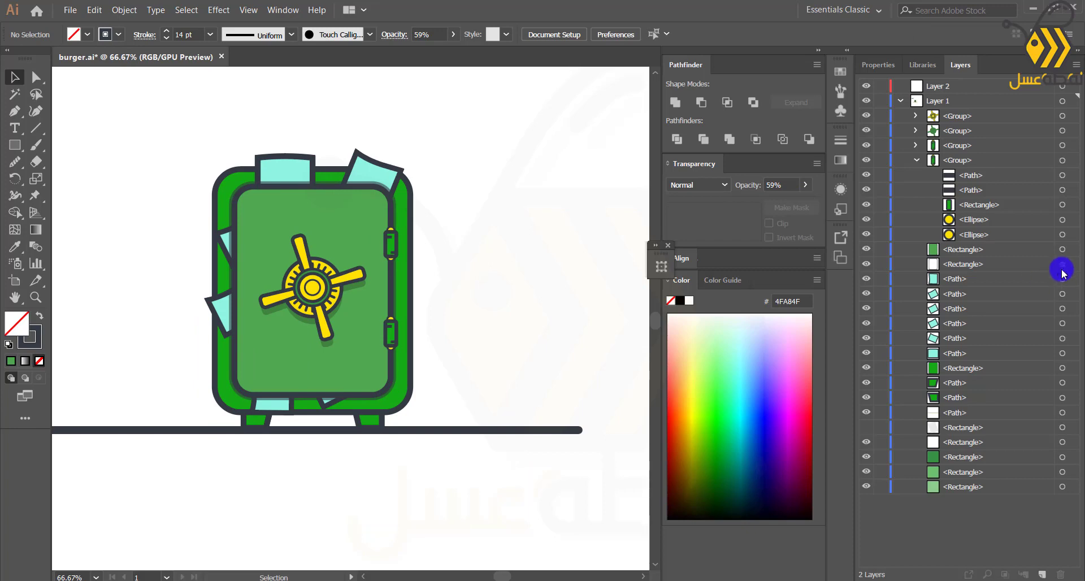
left_click(1062, 265)
left_click(111, 262)
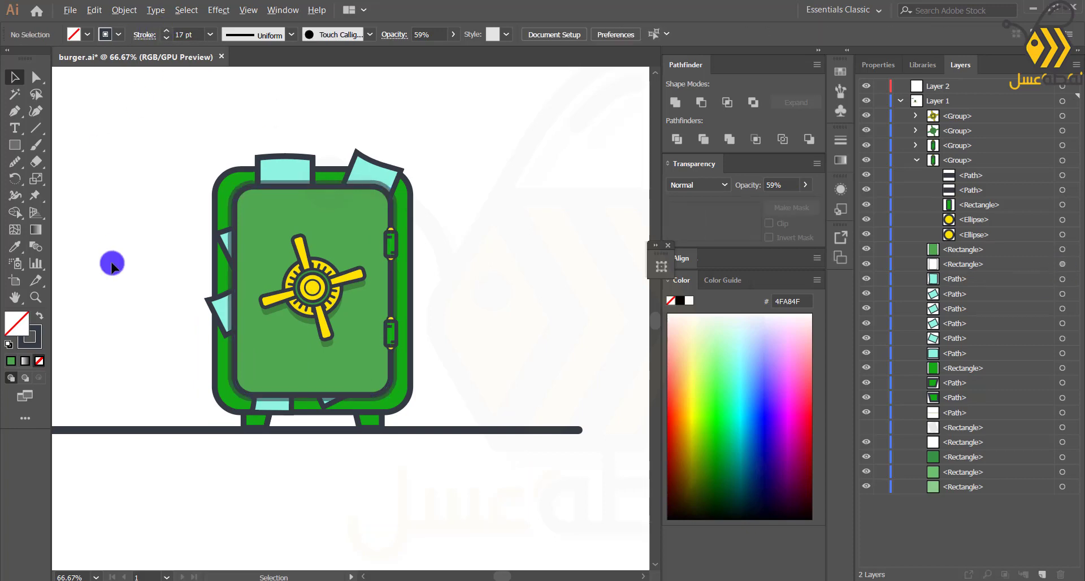
Step: Group the six aqua sheets that stick out from behind the safe door
key("ctrl+minus")
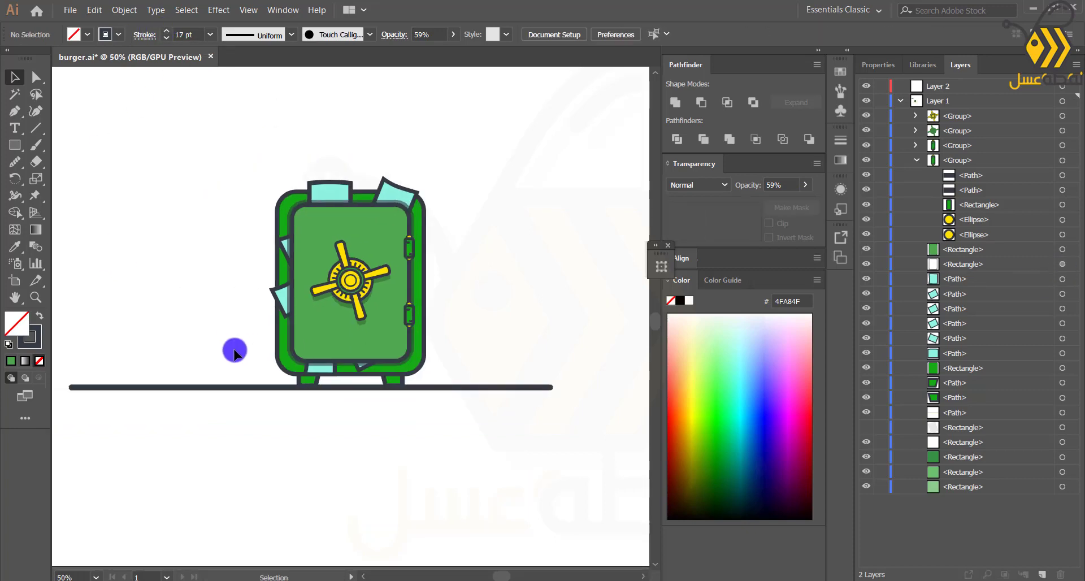
left_click(1062, 279)
left_click(1062, 294, "shift")
left_click(1062, 309, "shift")
left_click(1062, 323, "shift")
left_click(1062, 338, "shift")
left_click(1062, 353, "shift")
key("ctrl+g")
left_click(483, 248)
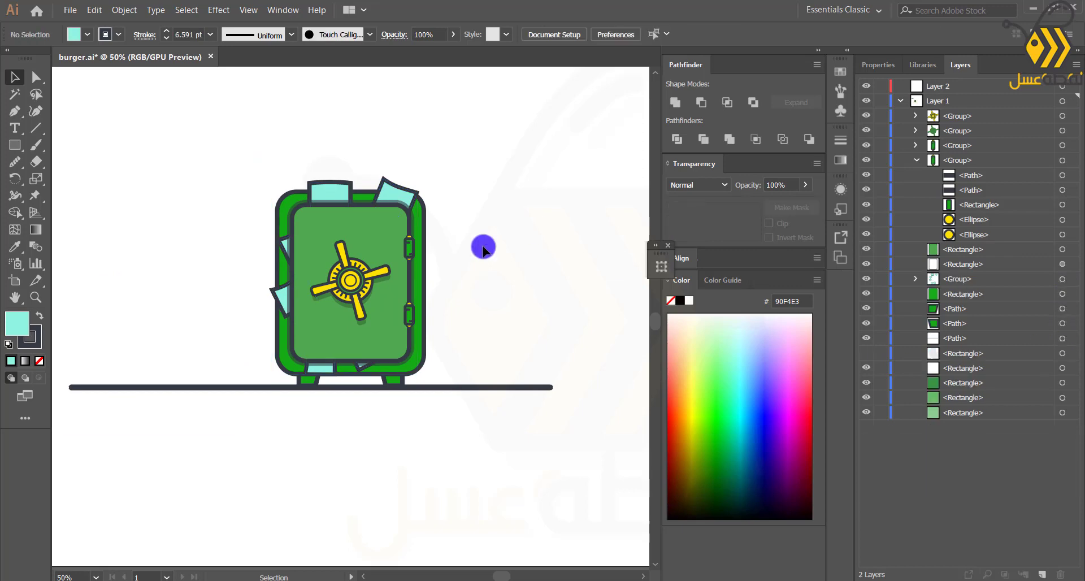
Step: Draw a short horizontal line about 9 mm long from the door's left edge near its top and give it round caps
key("ctrl+plus")
key("ctrl+plus")
left_click(15, 111)
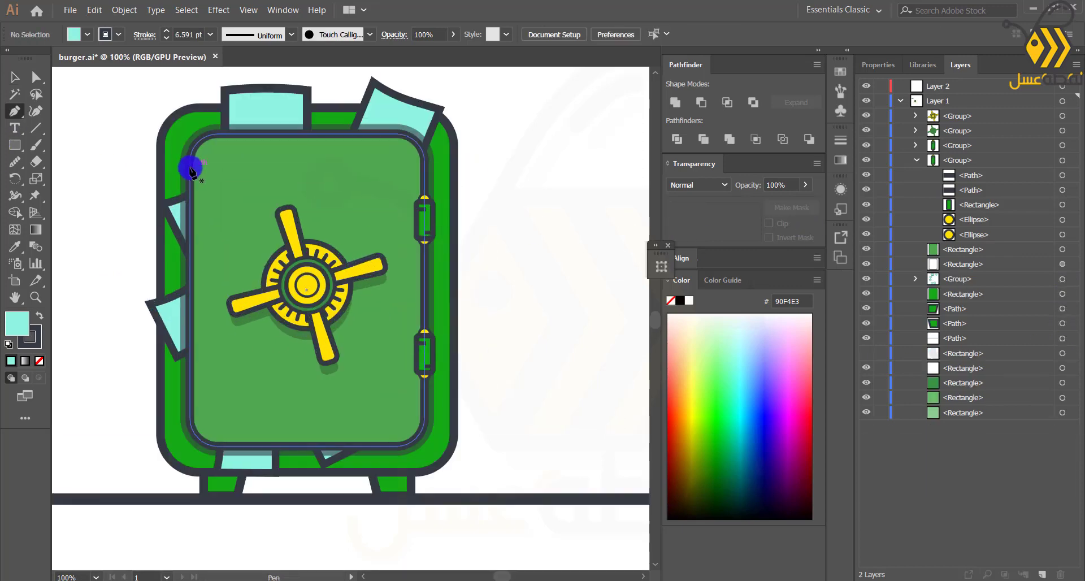
left_click(190, 167)
left_click(218, 167)
left_click(1071, 117)
left_click(145, 35)
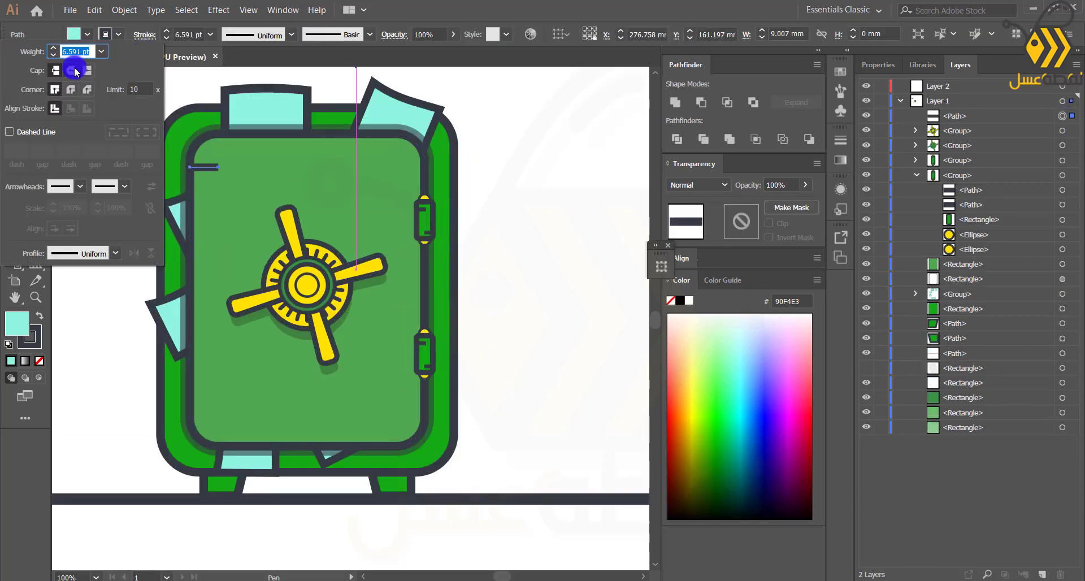
left_click(77, 68)
Step: Draw a longer horizontal line from the door's left edge just below the short one
left_click(551, 185)
left_click(190, 184)
left_click(254, 184)
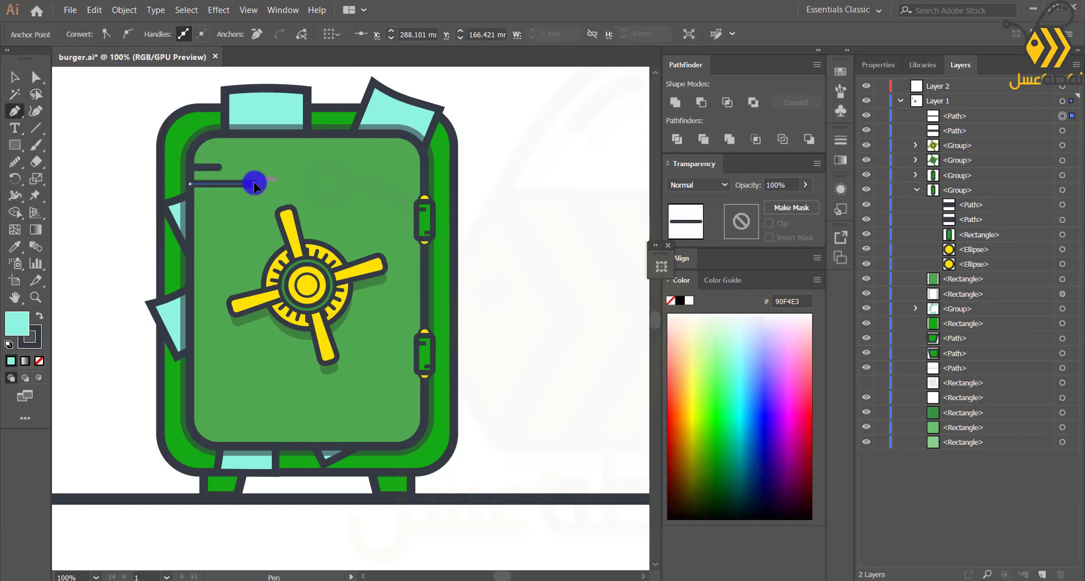
Step: Draw a slanted line about 3.8 mm wide along the tip of the right dial handle with a 2 pt stroke
scroll(369, 277, "up", 4)
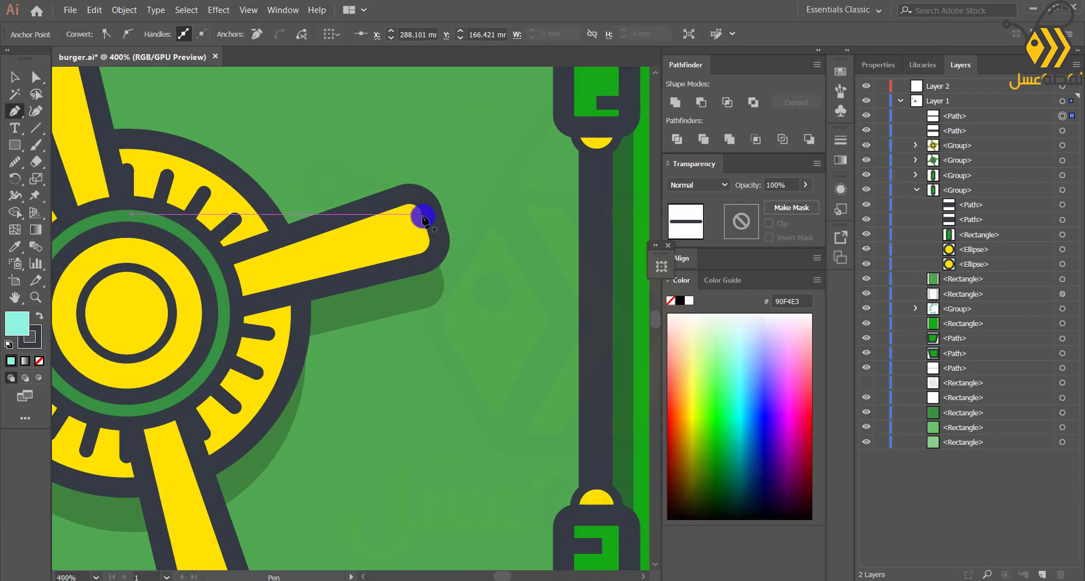
left_click(426, 212)
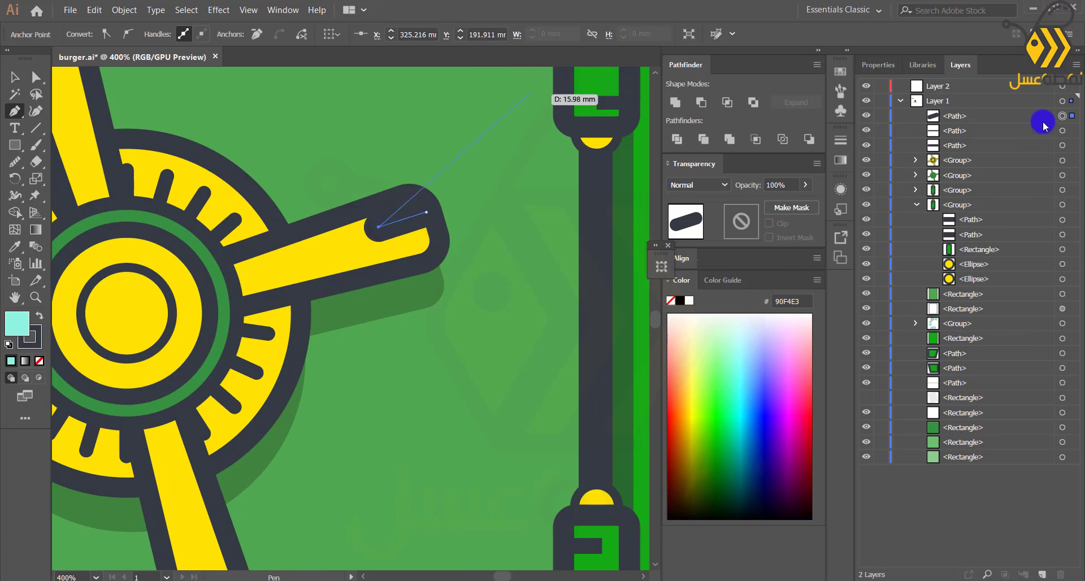
left_click(1062, 116)
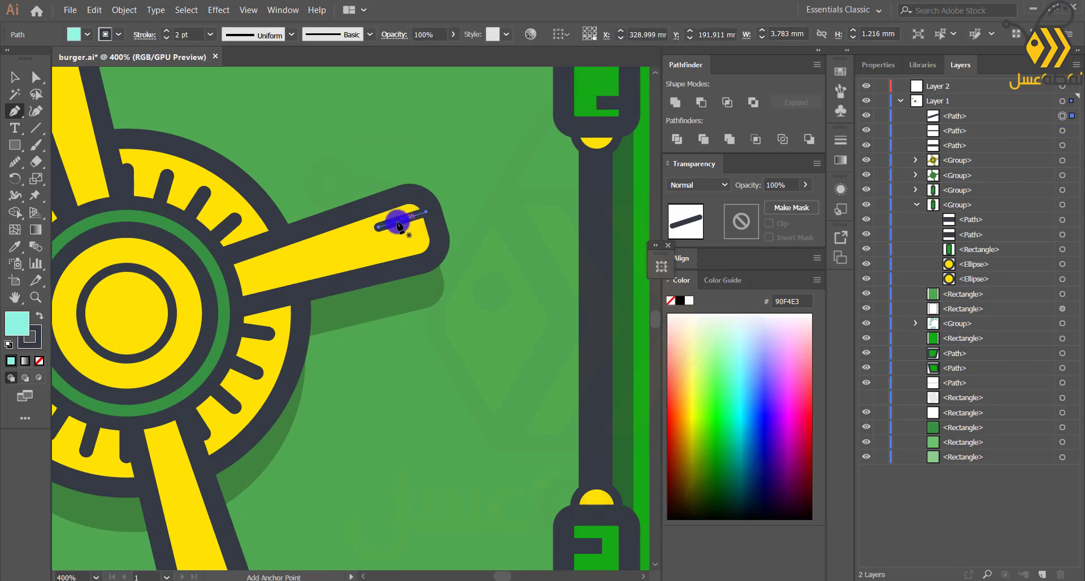
Step: Place a slightly smaller copy of the slanted line just beneath it, about 3.2 mm wide, on the dial handle
key("v")
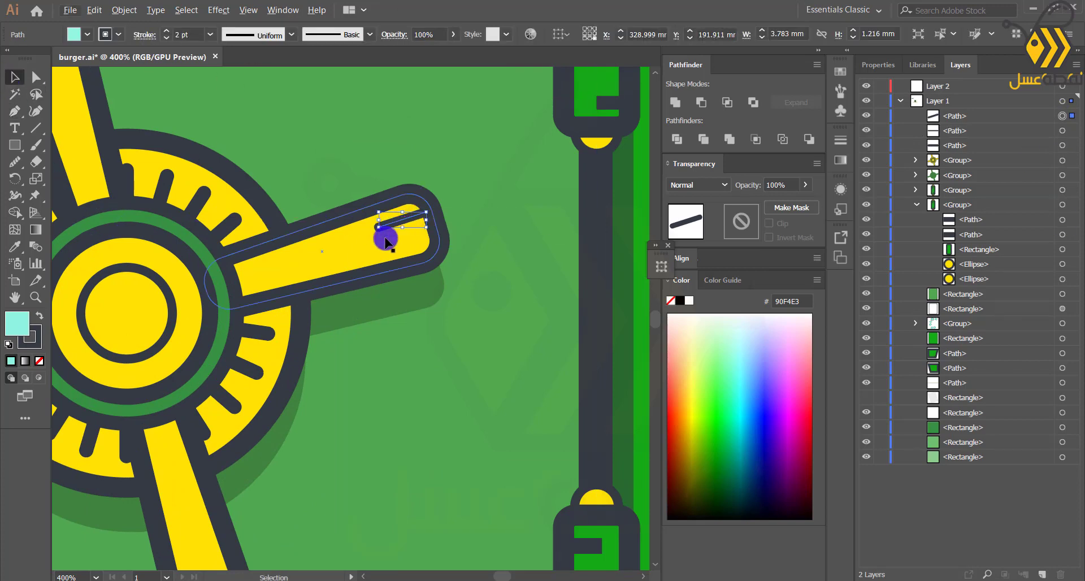
left_click_drag(385, 240, 391, 240, "alt")
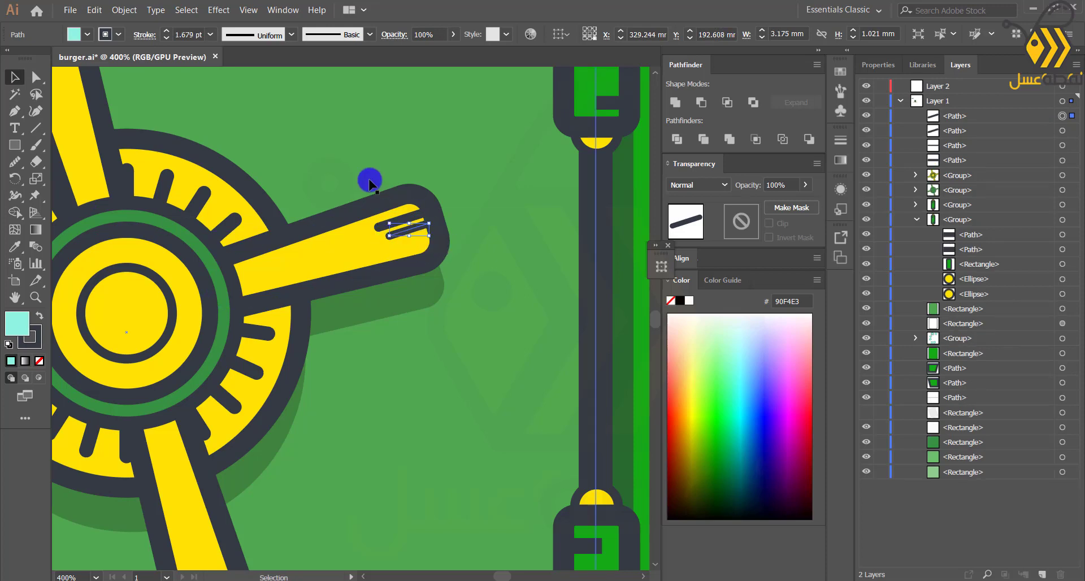
scroll(485, 243, "down", 3, "alt")
left_click(600, 260)
Step: Draw a horizontal speed line about 29 mm long extending left from the safe's upper left side, with a 7 pt stroke
scroll(288, 392, "down", 1, "alt")
left_click_drag(295, 398, 226, 321)
key("ctrl+0")
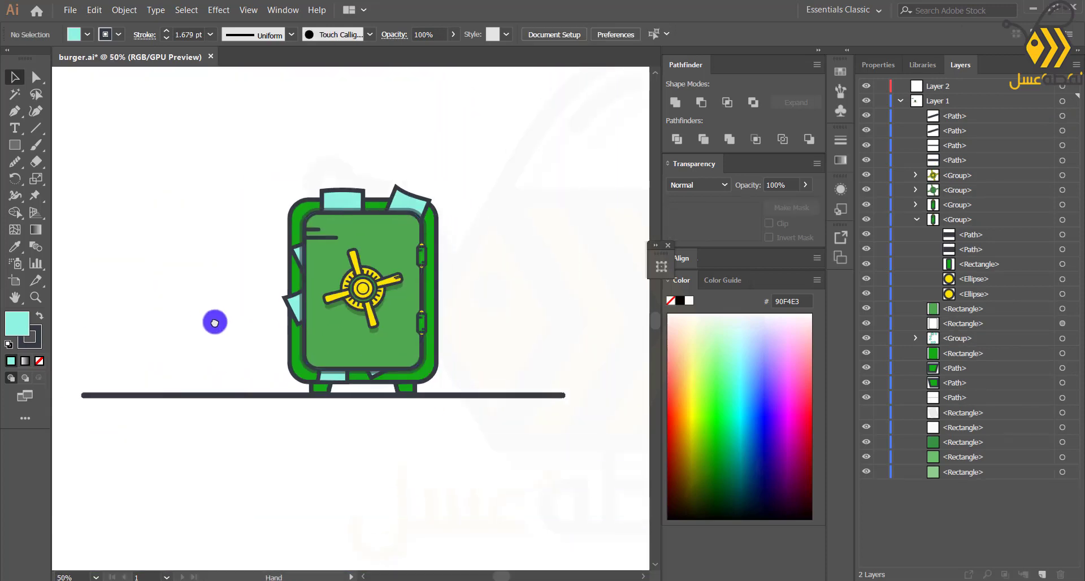
scroll(212, 320, "up", 2)
key("p")
left_click(362, 139)
left_click(270, 139)
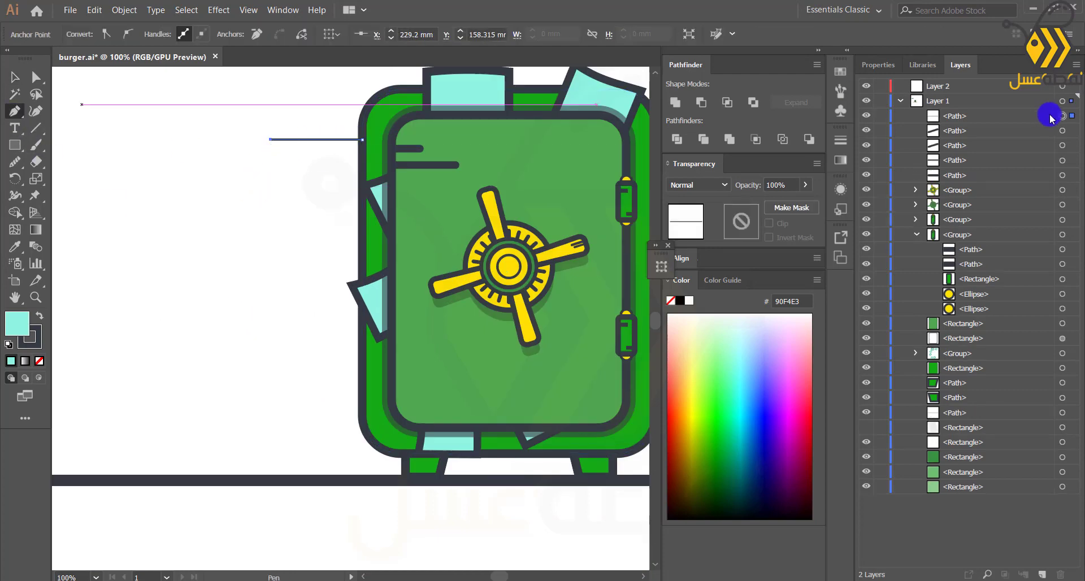
key("Escape")
left_click(169, 32)
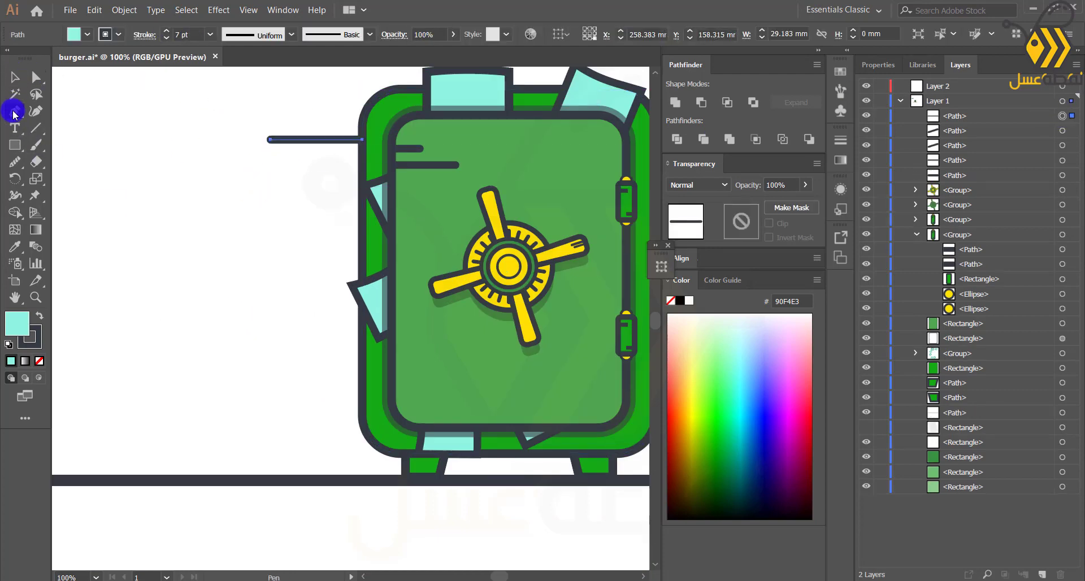
Step: Draw a short detached dash in line with the first speed line, just past its left end
left_click(15, 77)
key("ctrl+shift+a")
left_click(254, 139)
left_click(224, 139)
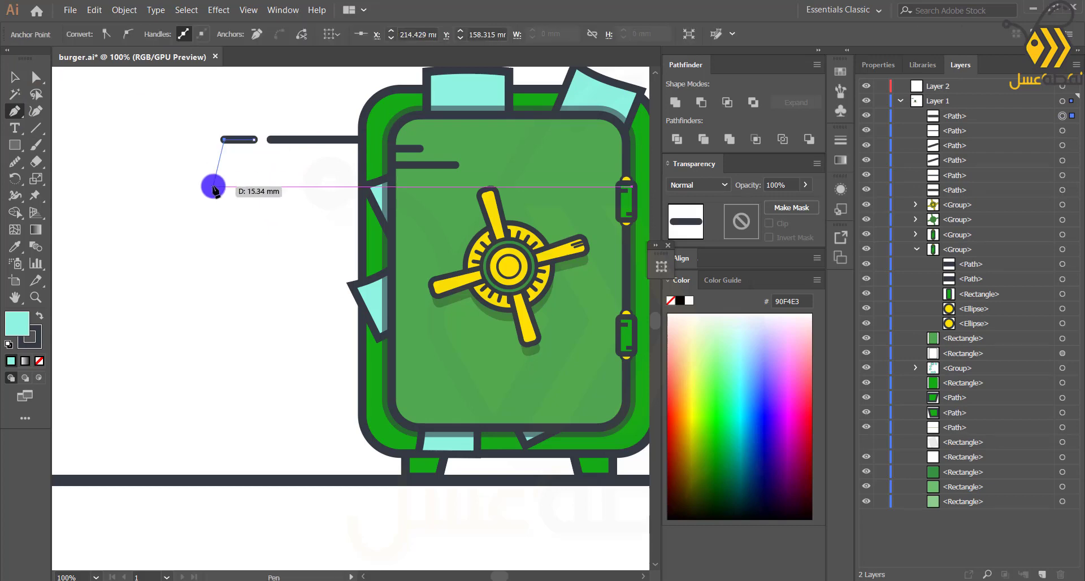
Step: Draw two more speed lines from the safe's left side below the first, the upper one shorter than the lower one
left_click(362, 157)
left_click(305, 157)
key("Escape")
left_click(362, 178)
left_click(276, 178)
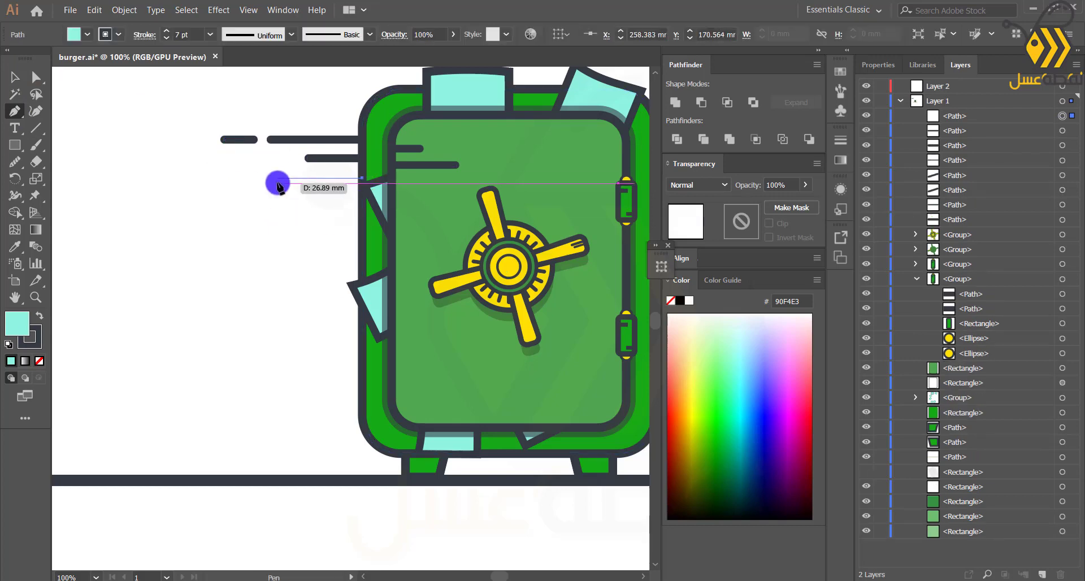
key("Escape")
Step: Draw a fourth speed line from the safe's left side with a tiny detached dash beyond its left end
left_click(362, 204)
left_click(299, 204)
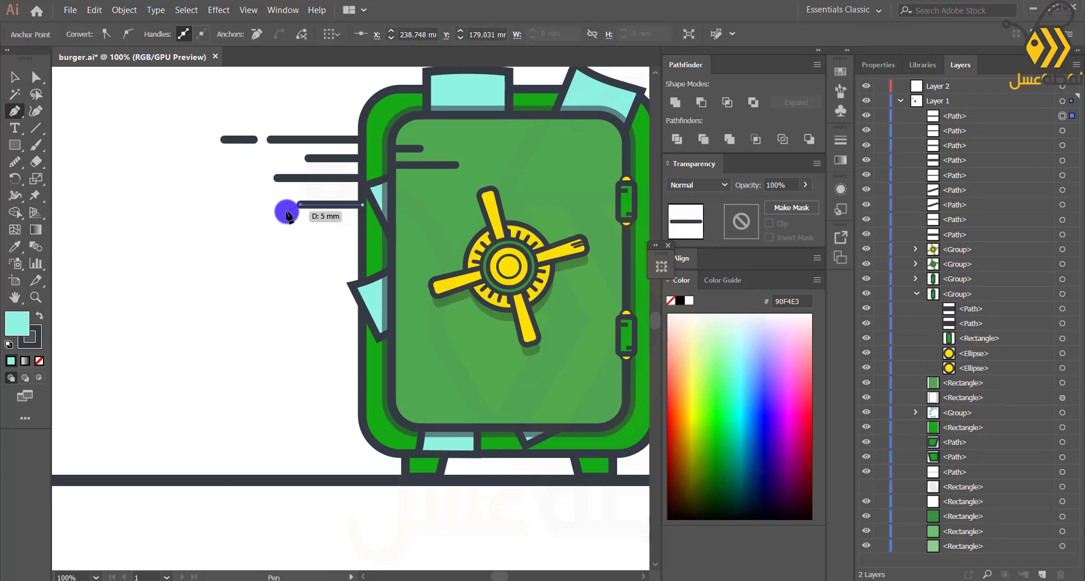
left_click(289, 205)
left_click(285, 204)
key("Escape")
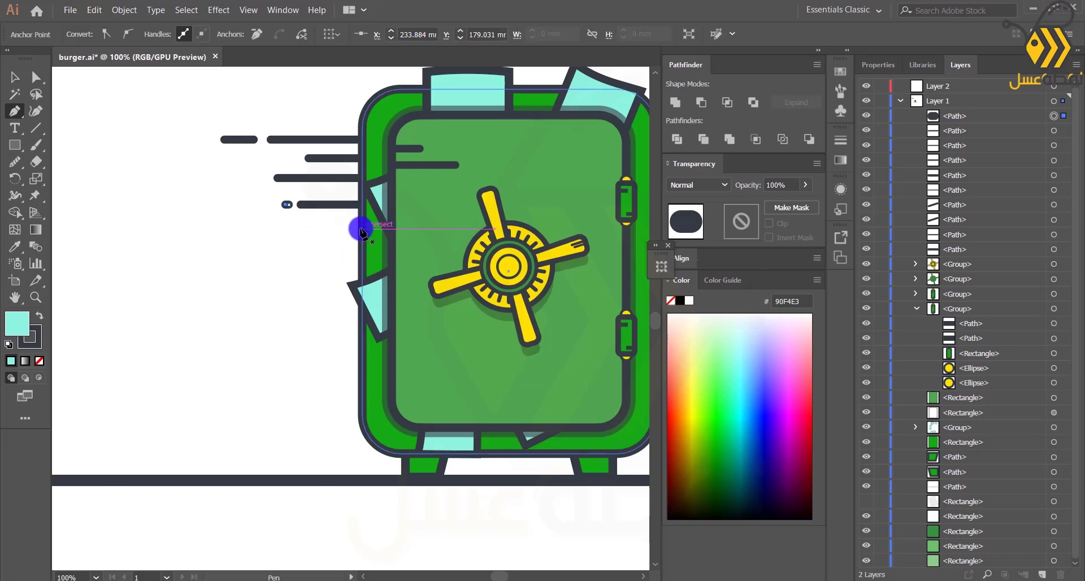
Step: Draw two long, nearly equal speed lines beside the middle of the safe's left side, leaving a gap between them
left_click(362, 228)
left_click(244, 229)
key("Escape")
left_click(362, 261)
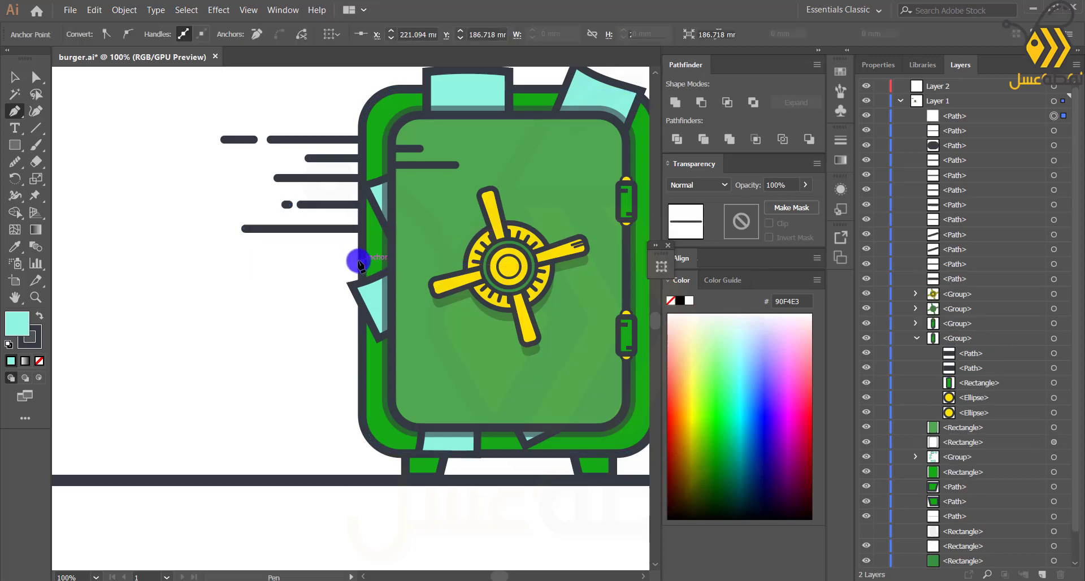
left_click(242, 261)
key("Escape")
Step: Between the two long middle speed lines, draw a shorter line from the safe and a detached dash to its left
left_click(362, 245)
left_click(308, 246)
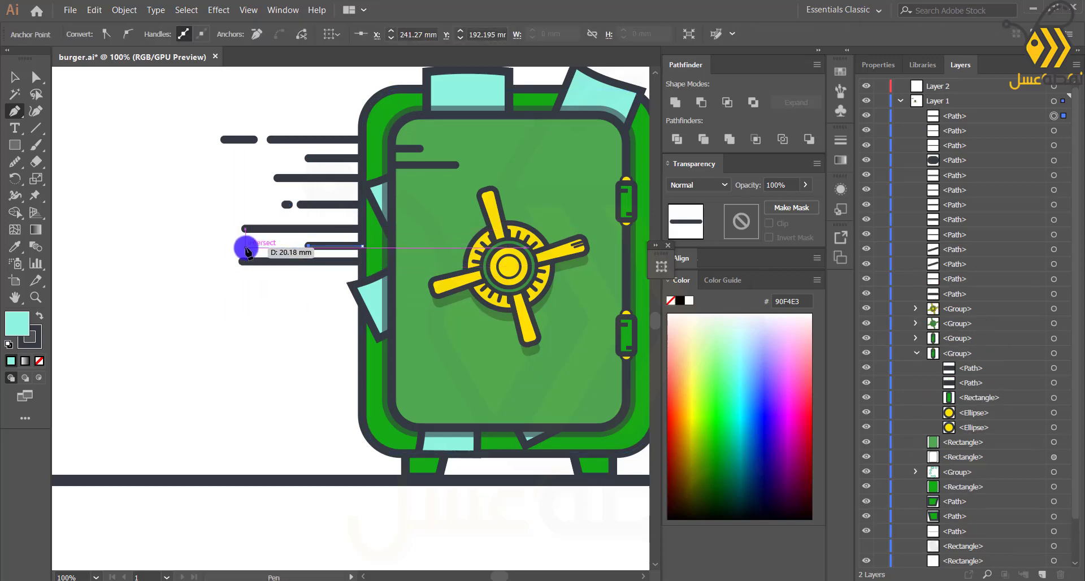
key("Escape")
left_click(279, 246)
left_click(221, 246)
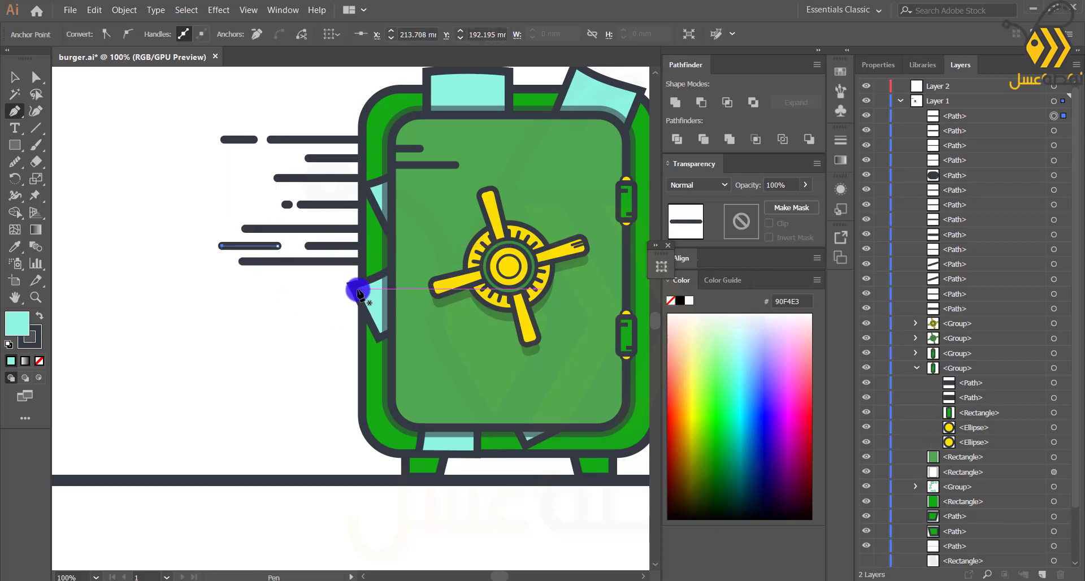
key("Escape")
Step: Draw a short speed line level with the top of the lower left aqua sheet and a longer one beside its lower part
left_click(363, 276)
left_click(315, 276)
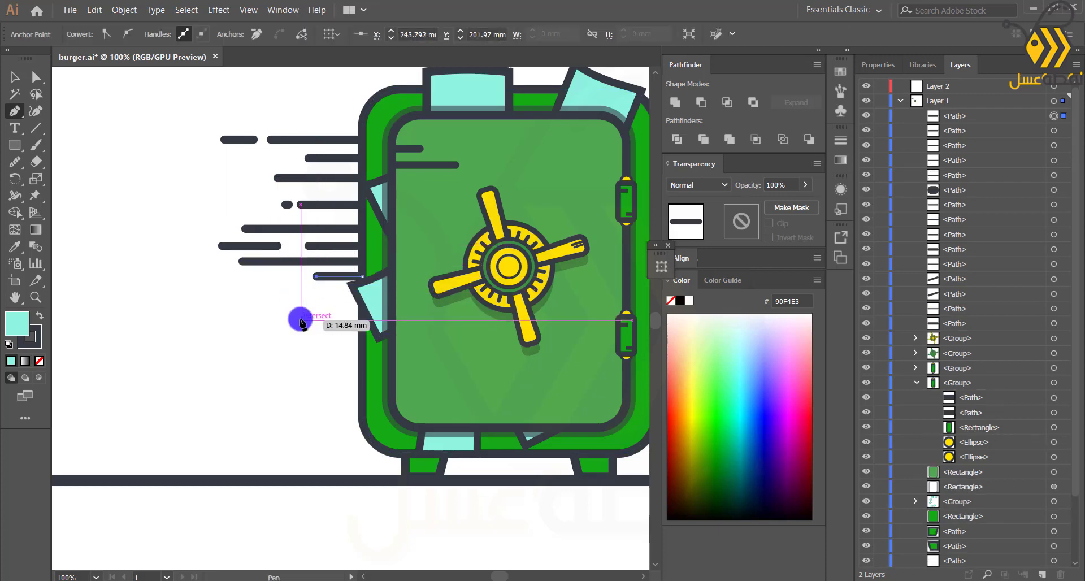
key("Escape")
left_click(362, 315)
left_click(262, 314)
key("Escape")
Step: Draw a short speed line beside the bottom of the left aqua sheet with a tiny detached dash past its end
left_click(362, 333)
left_click(308, 332)
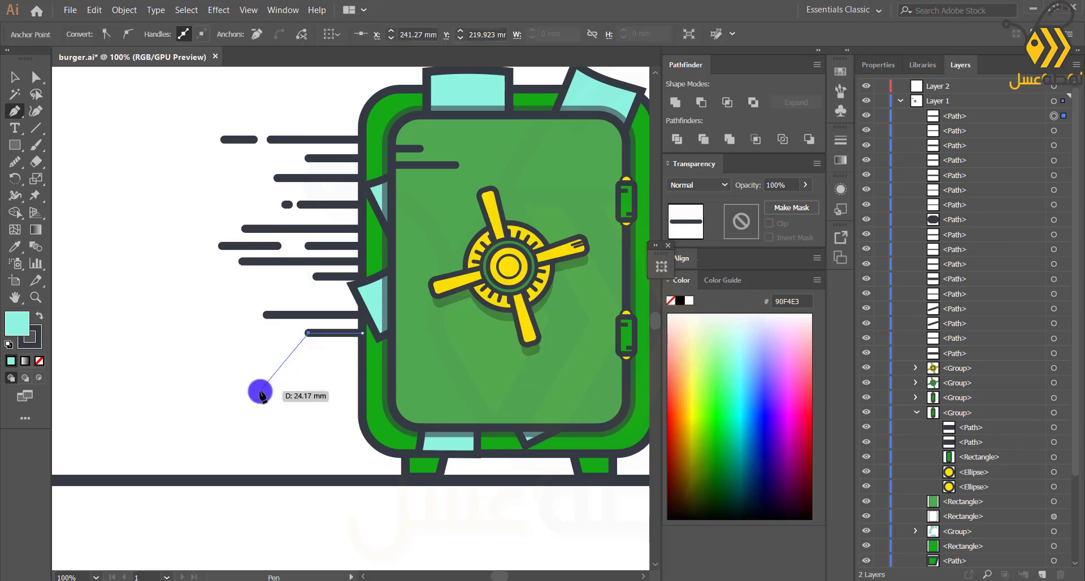
key("Escape")
left_click(295, 333)
left_click(281, 332)
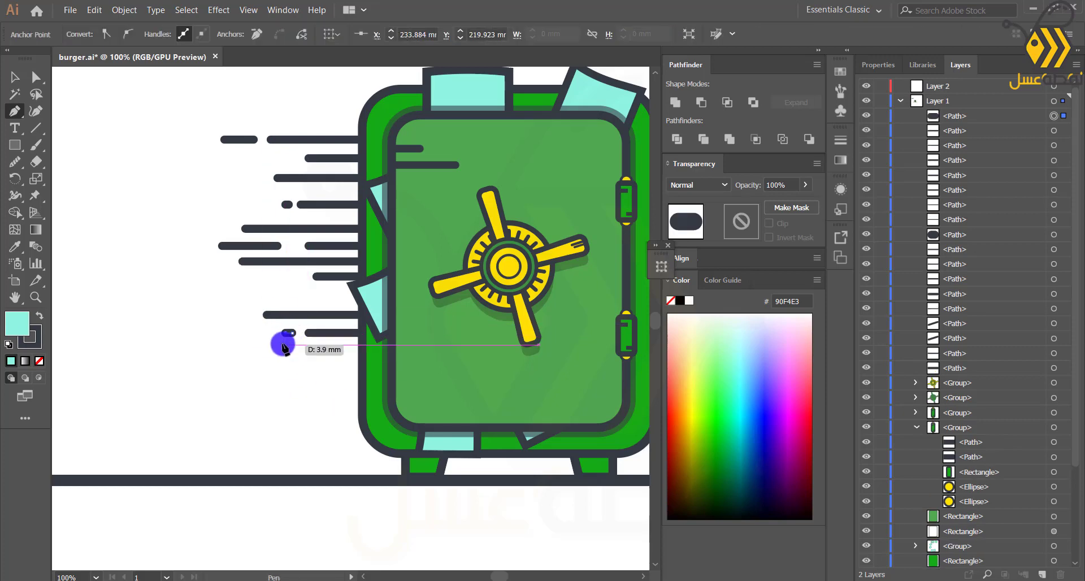
key("Escape")
Step: Draw two long speed lines from the safe's lower left side and a short detached dash between them
left_click(362, 350)
left_click(240, 350)
key("Escape")
left_click(362, 373)
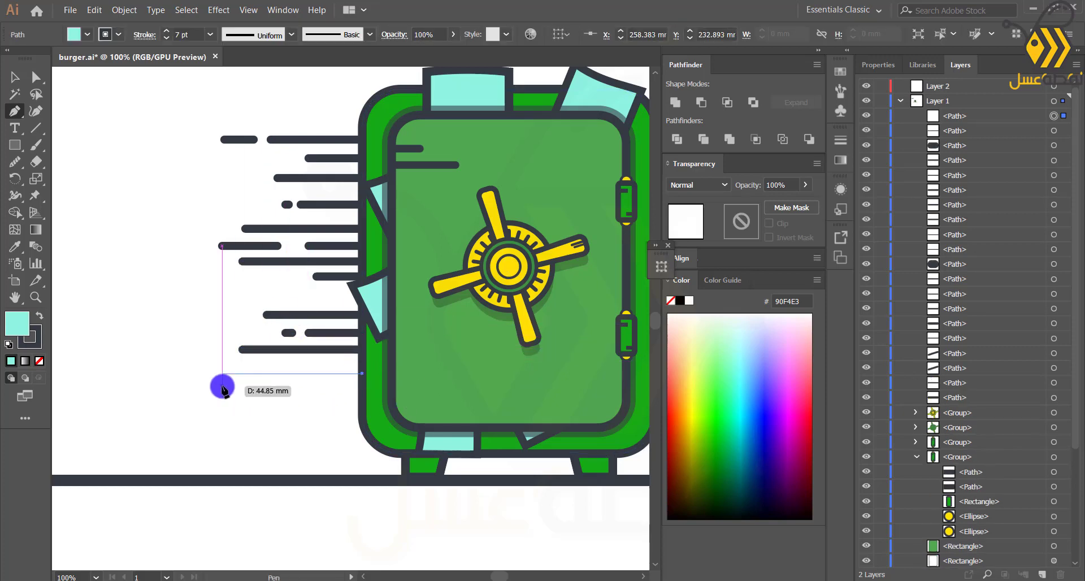
left_click(221, 374)
key("Escape")
left_click(267, 360)
left_click(310, 360)
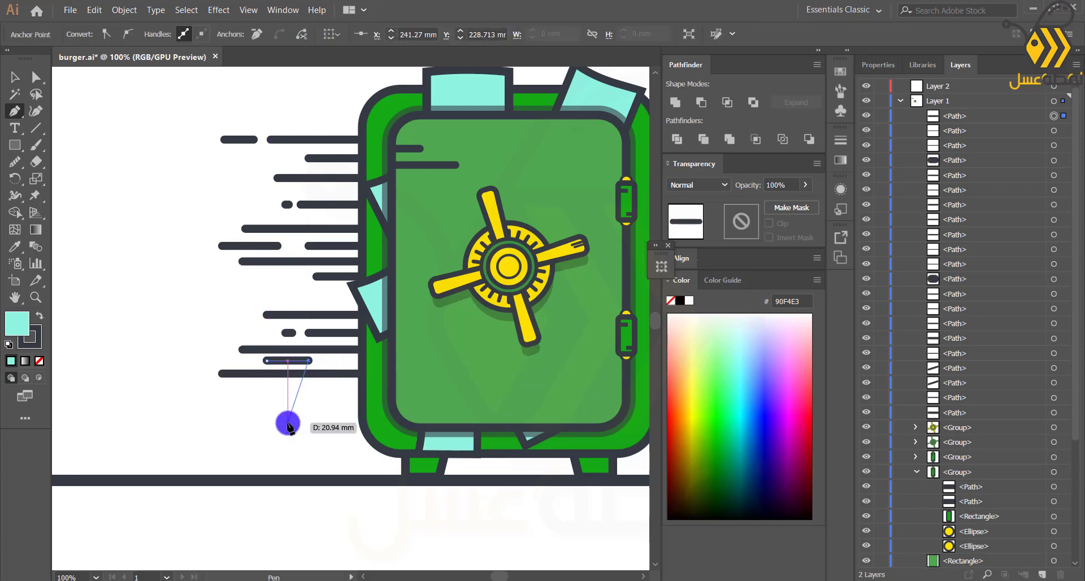
Step: Draw the lowest speed line from the safe's left side and a detached dash in line with it farther left
left_click(362, 402)
left_click(297, 402)
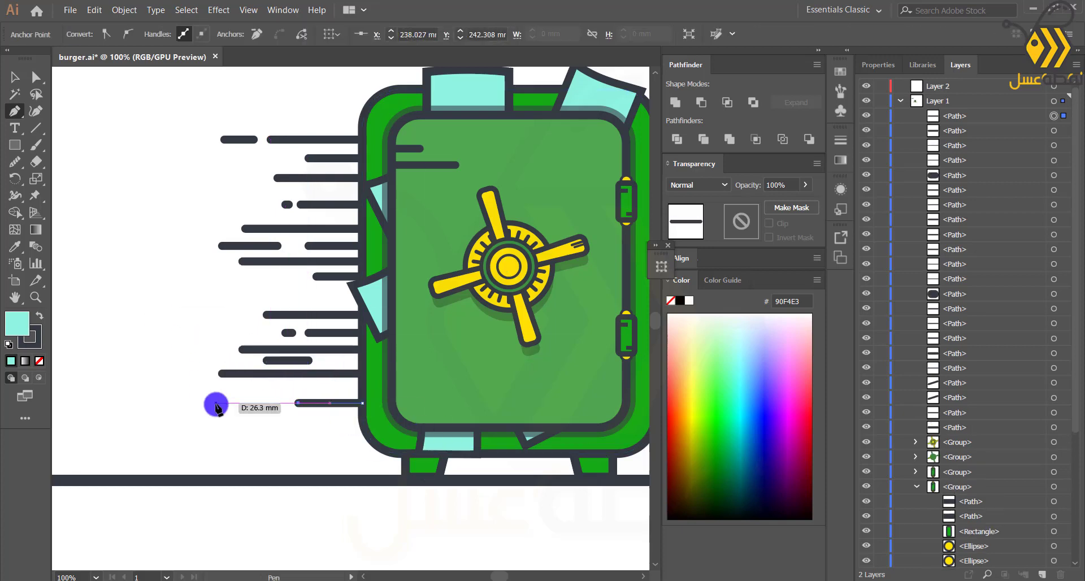
left_click(275, 403)
left_click(226, 402)
key("Escape")
left_click(15, 77)
left_click(187, 222)
Step: Fill gaps among the speed lines with three detached dashes: a longer one beside the lower left sheet and two tiny ones farther left
scroll(187, 223, "down", 2)
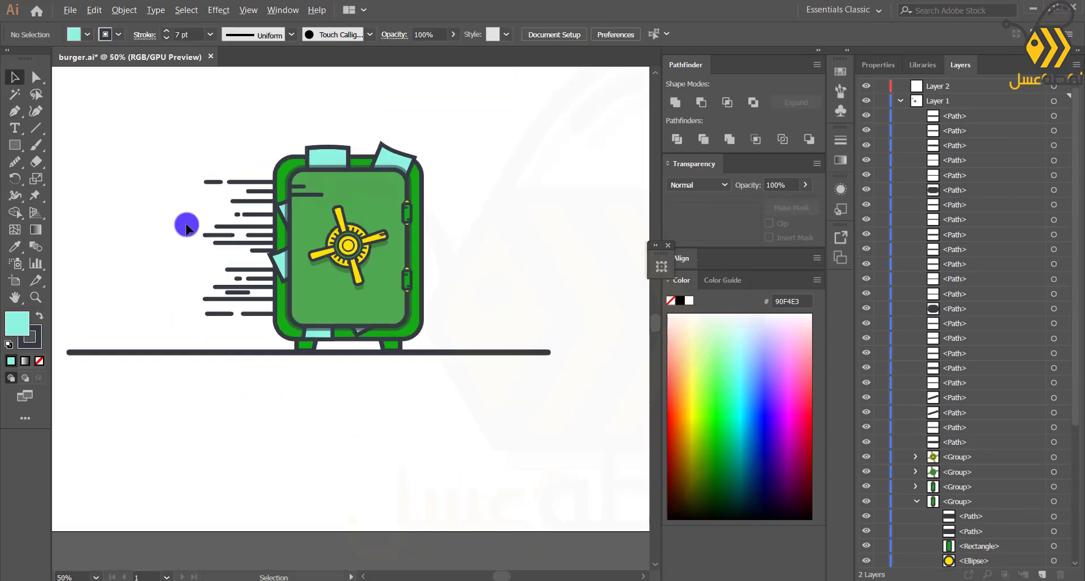
left_click_drag(186, 223, 194, 296)
scroll(247, 391, "up", 2)
left_click(334, 320)
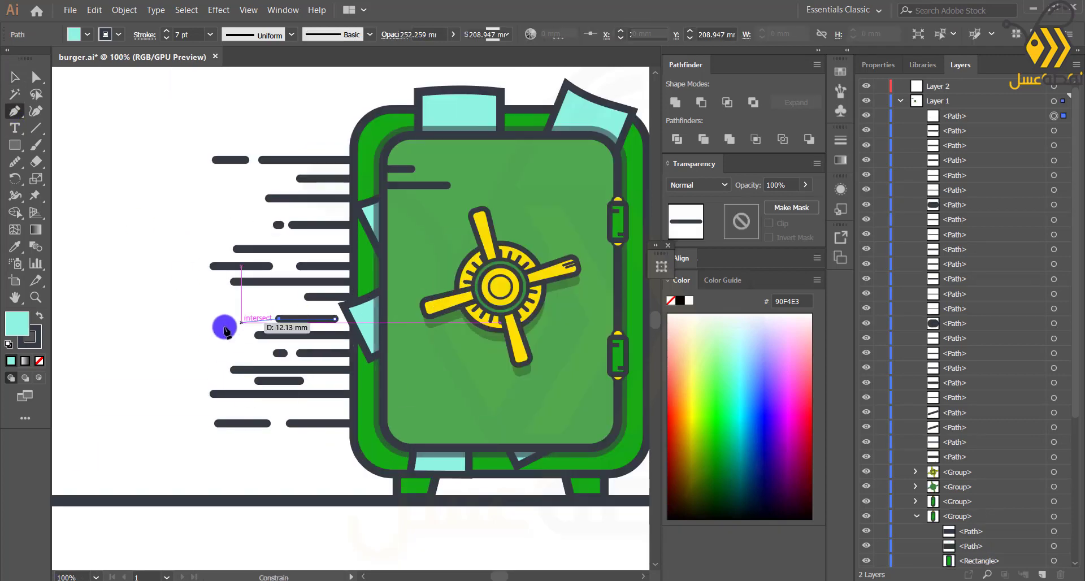
left_click(278, 319)
left_click(275, 297)
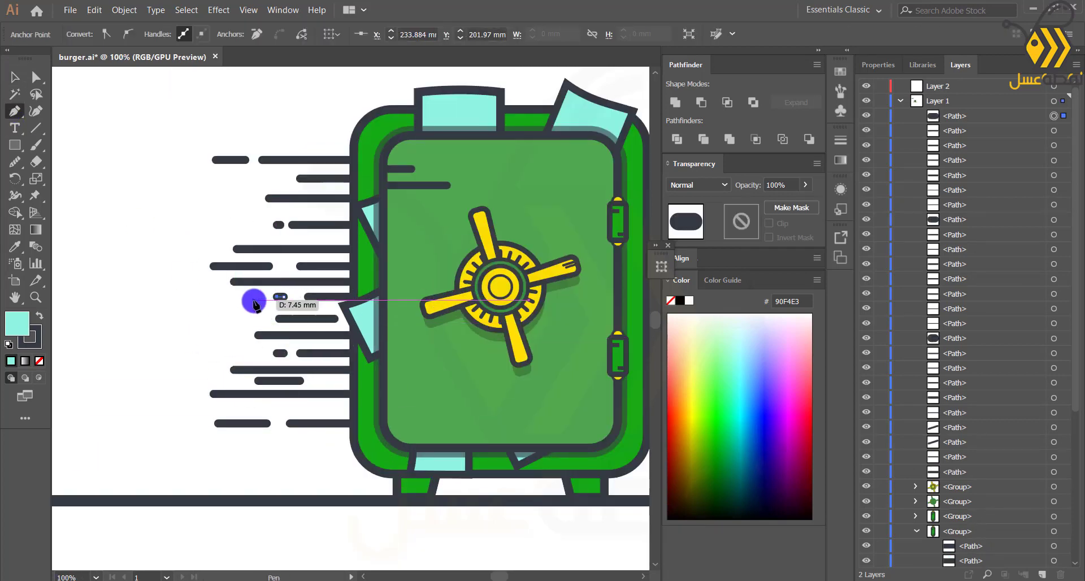
left_click(243, 335)
left_click(229, 335)
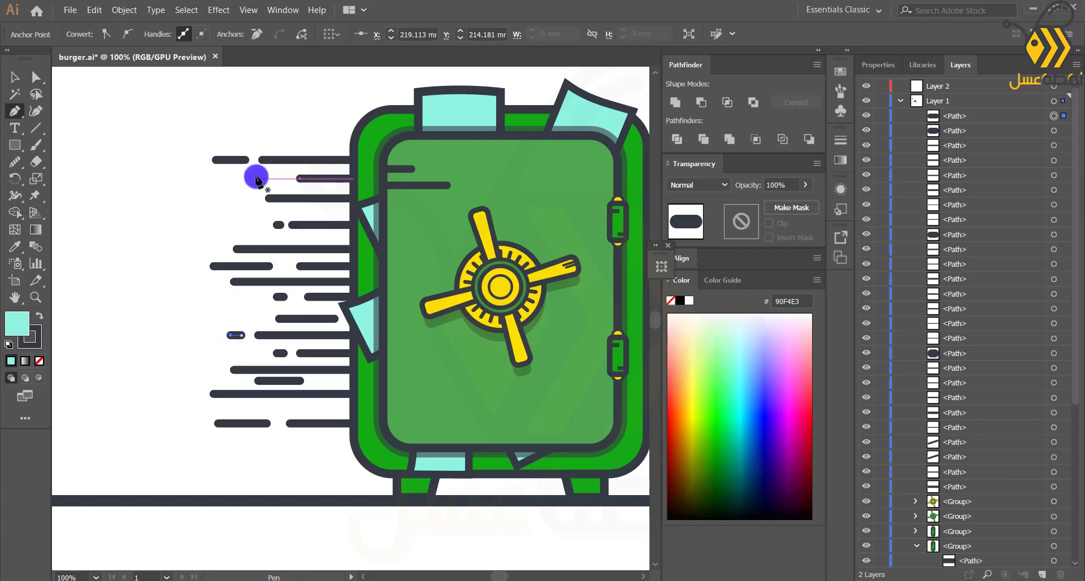
Step: Draw an aqua rectangle about 127 by 23 mm above the safe and remove its stroke
scroll(209, 294, "down", 3)
left_click(12, 83)
scroll(265, 319, "up", 1)
left_click(314, 207)
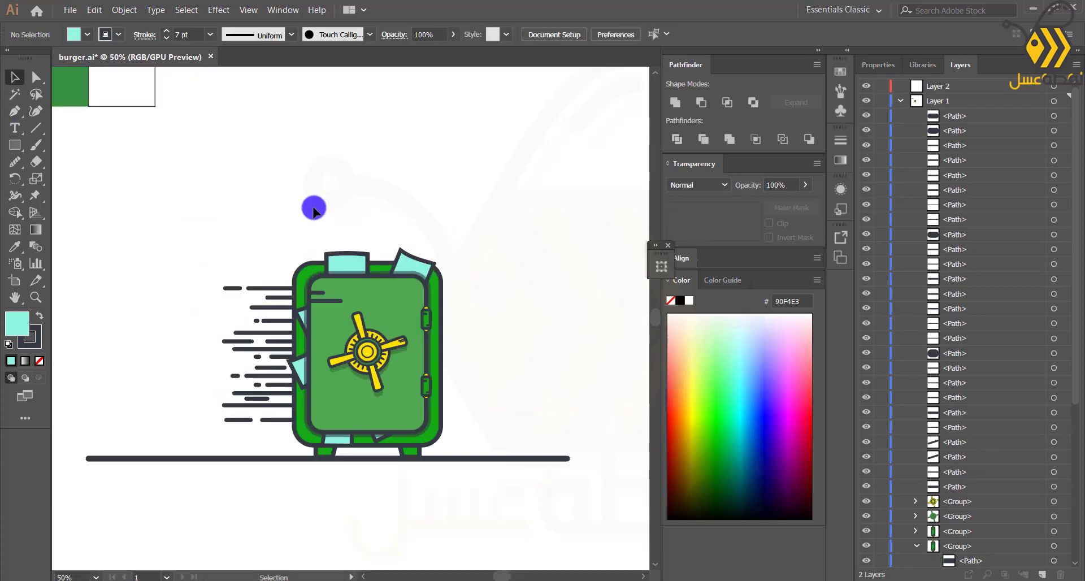
left_click(15, 148)
mouse_move(479, 112)
left_mouse_down()
mouse_move(266, 79)
mouse_move(277, 148)
left_mouse_up()
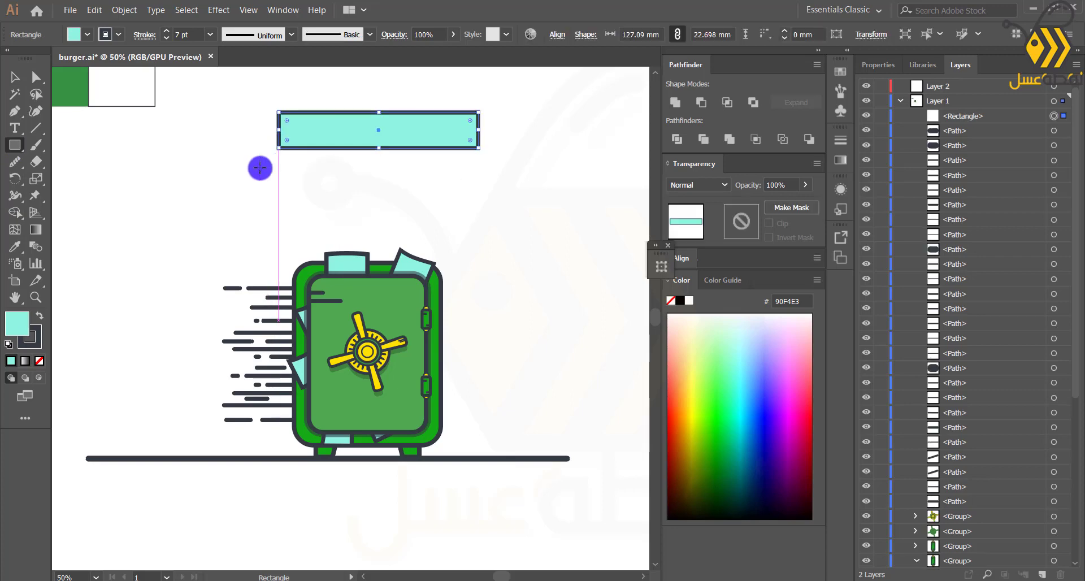
left_click(39, 360)
Step: Stack two narrower copies of the aqua rectangle below it, the first about 91 mm wide and the second shifted right
key("v")
left_click_drag(363, 141, 368, 172)
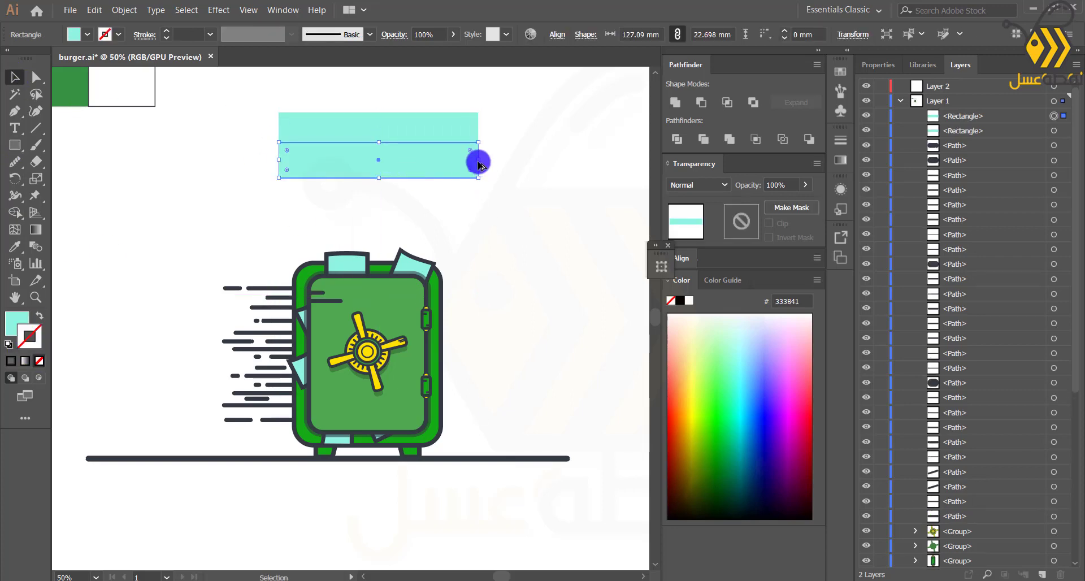
left_click_drag(478, 164, 450, 160)
left_click(445, 159)
Step: Add a copy of the top aqua rectangle at the bottom of the staggered stack
left_click(356, 128)
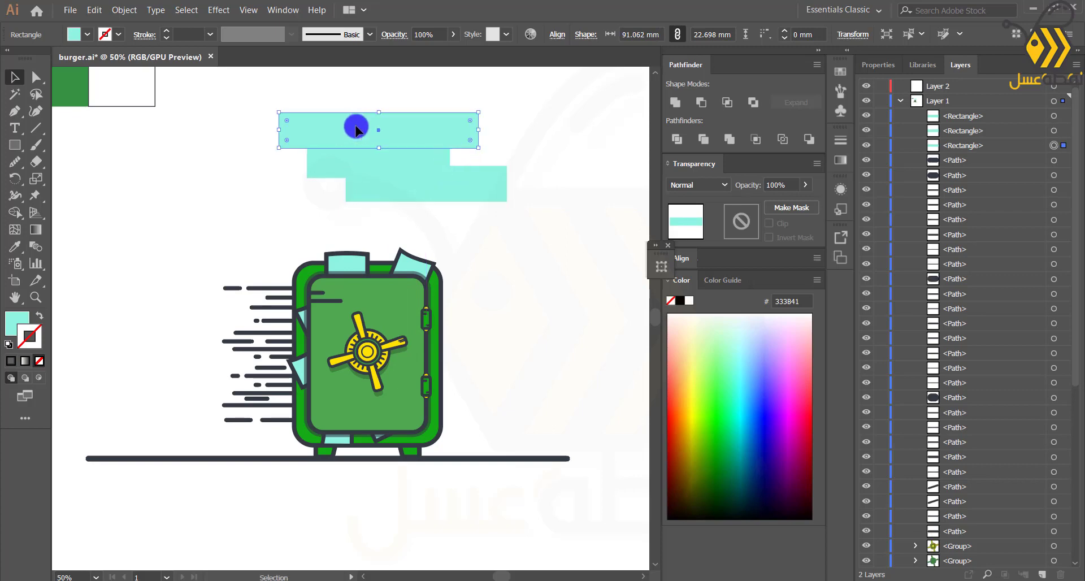
left_click_drag(356, 128, 352, 214)
left_click(227, 213)
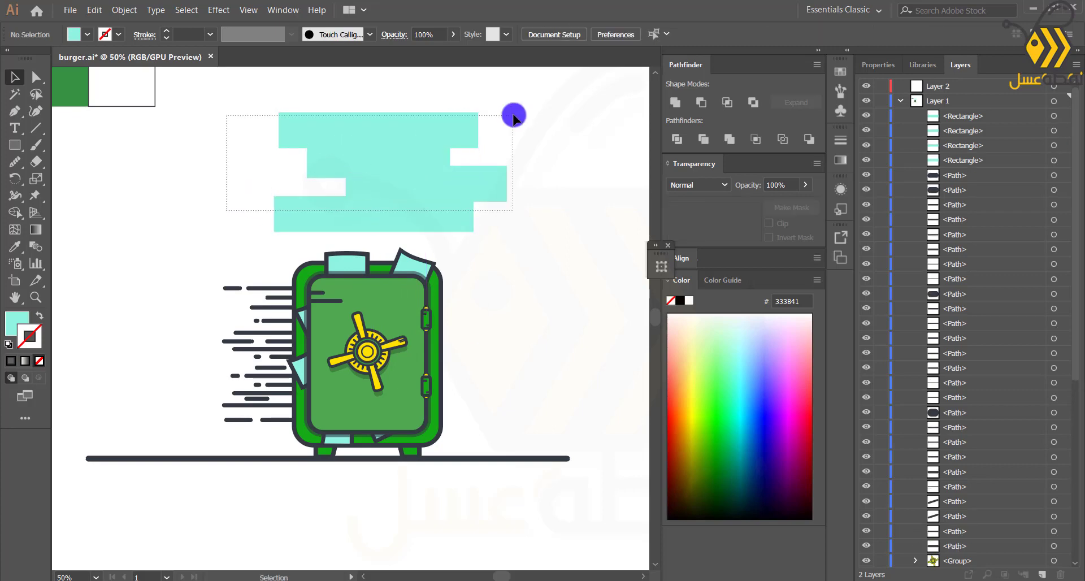
Step: Unite the four staggered aqua bars into one shape and round its outer corners to about 11.35 mm
left_click_drag(512, 119, 512, 119)
left_click(675, 102)
left_click(37, 77)
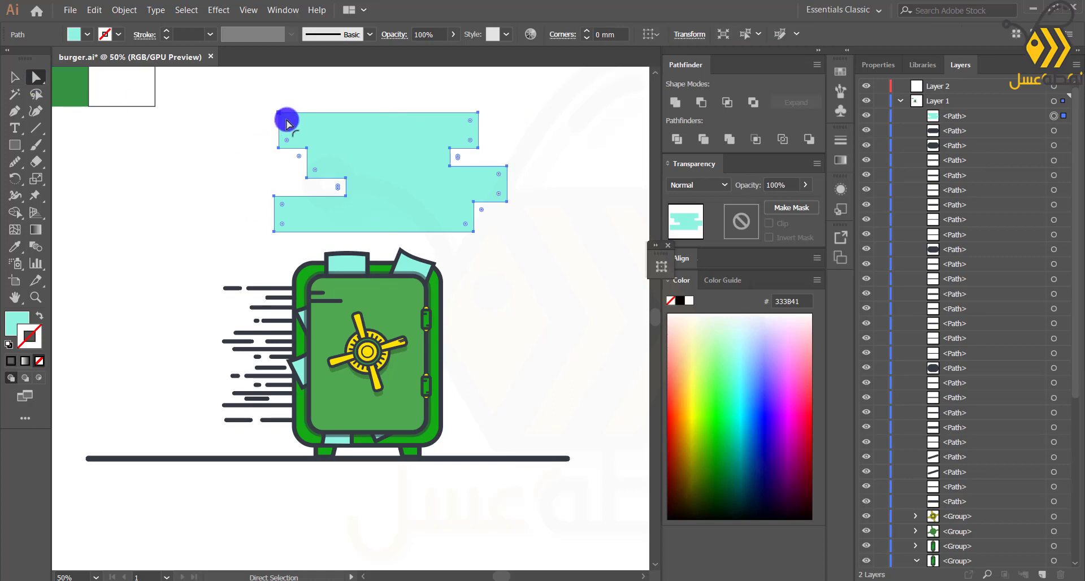
left_click_drag(286, 114, 311, 126)
left_click(285, 120)
left_click(287, 140, "shift")
left_click(470, 120)
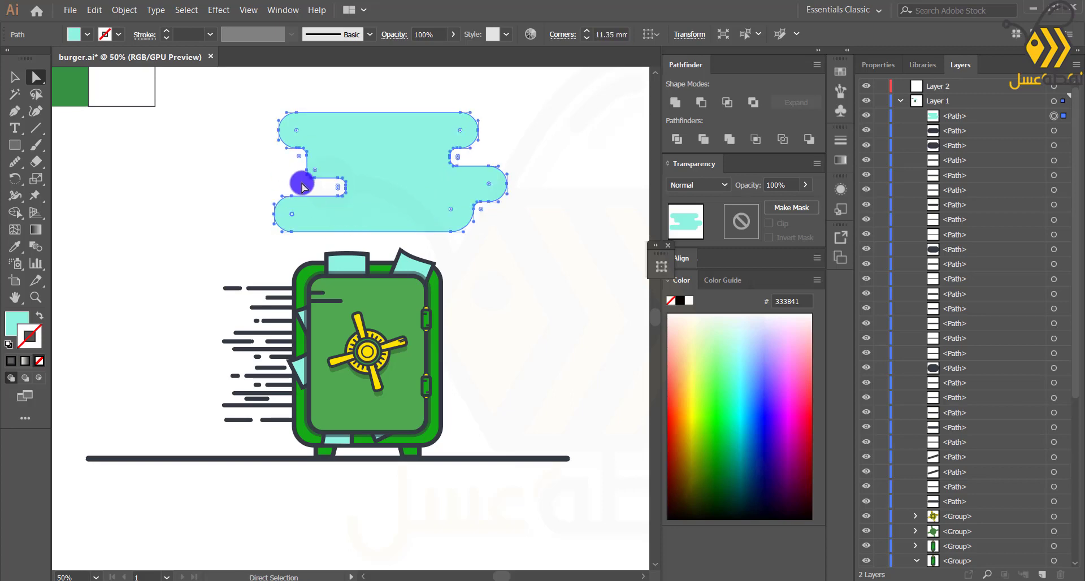
Step: Round the inner corners of the merged aqua shape's notches, the upper right one to about 5.69 mm
scroll(315, 176, "up", 2)
left_click_drag(314, 164, 269, 149)
left_click(350, 200)
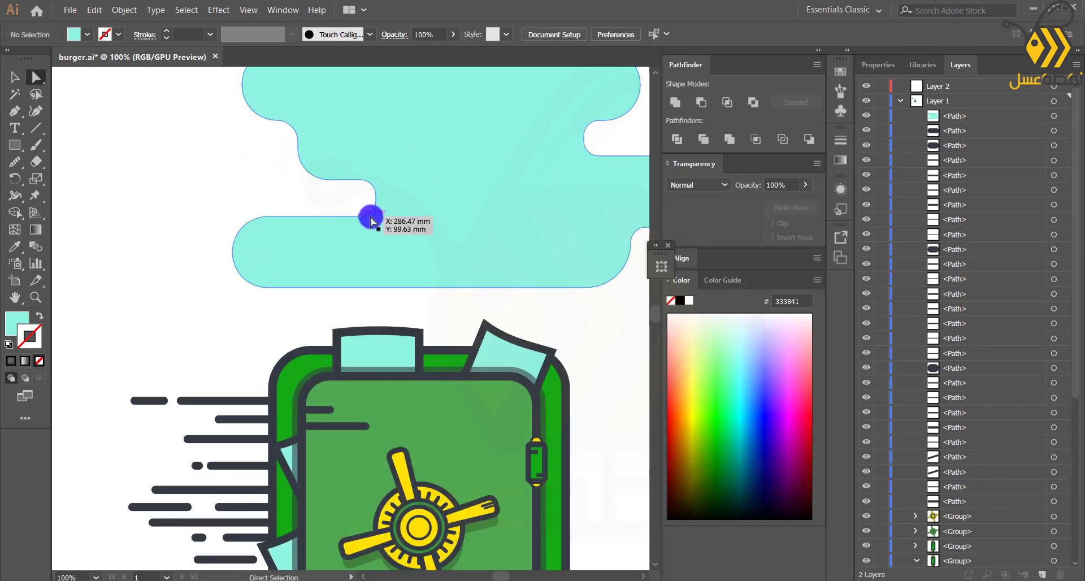
left_click(361, 202)
left_click_drag(599, 140, 470, 174)
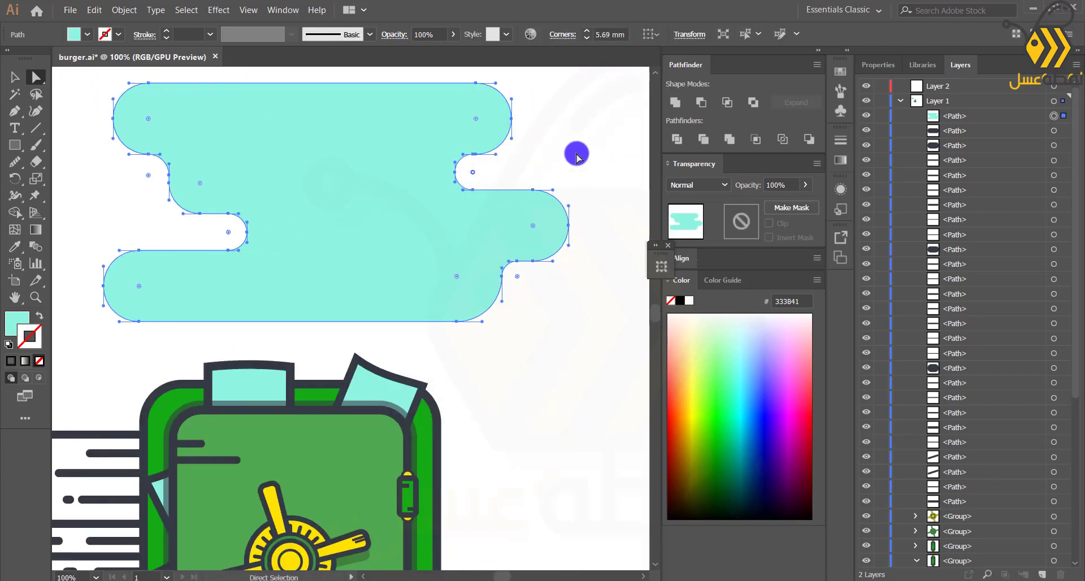
Step: Recolor the merged shape's fill to the pale aqua CBF4EC
scroll(576, 157, "down", 2)
left_click(15, 76)
double_click(16, 321)
left_click(428, 226)
key("Return")
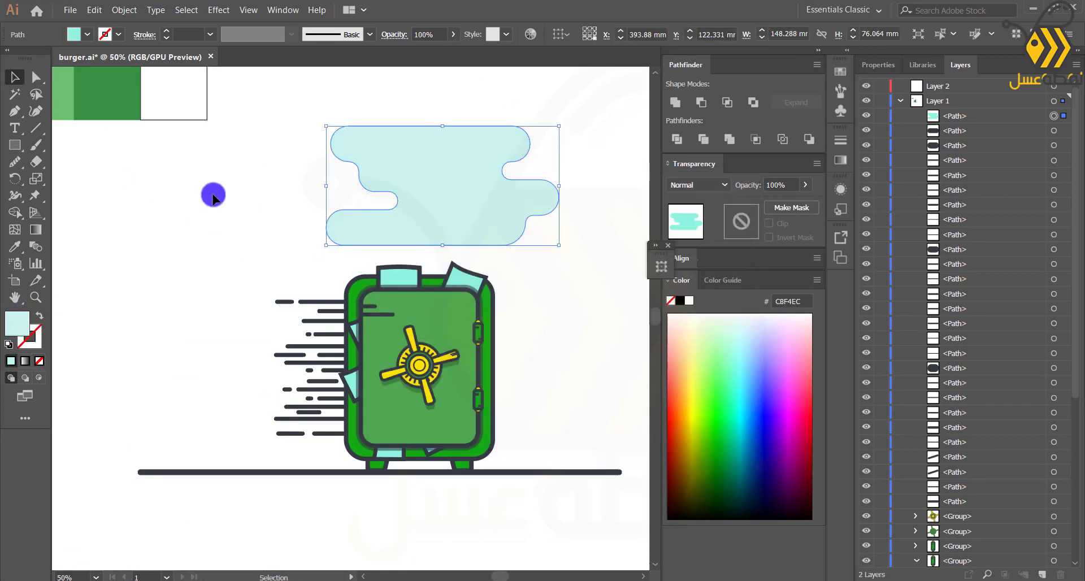
Step: Place the pale shape behind the safe and its feet and scale it to about 175 by 90 mm
left_click_drag(559, 245, 591, 318)
left_click_drag(409, 204, 395, 341)
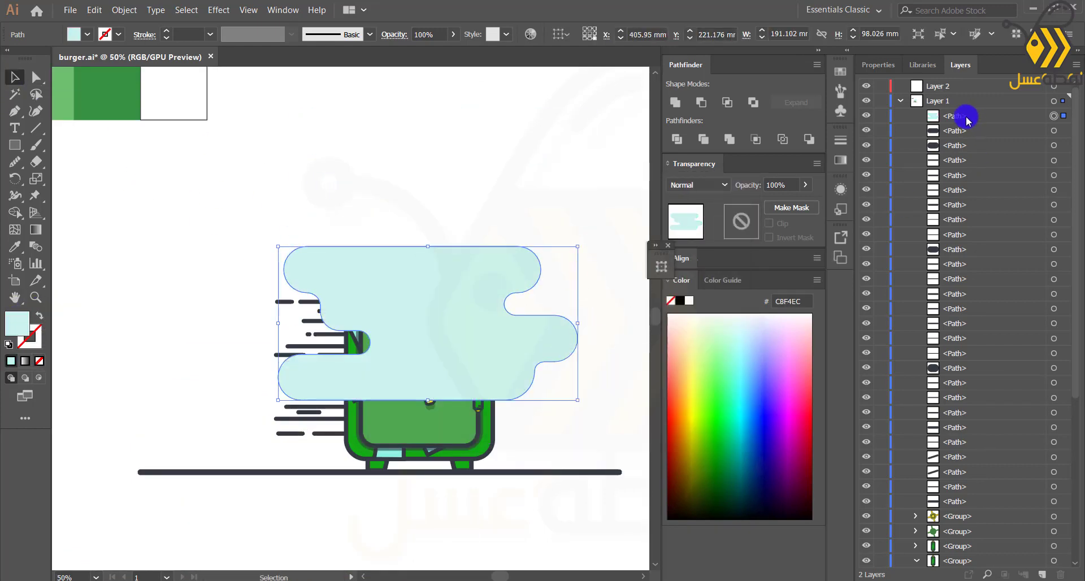
left_click_drag(963, 115, 926, 536)
left_click_drag(523, 347, 509, 376)
left_click_drag(564, 429, 539, 416)
left_click_drag(513, 369, 535, 350)
Step: Lighten the background shape's fill to E1F4F0
double_click(24, 324)
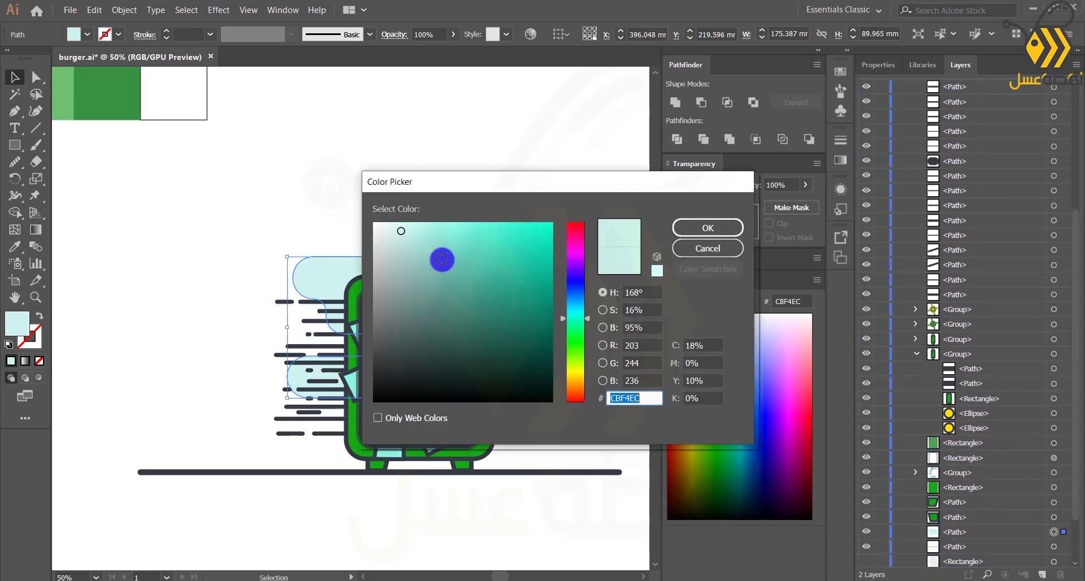
left_click(387, 229)
key("Return")
left_click(184, 258)
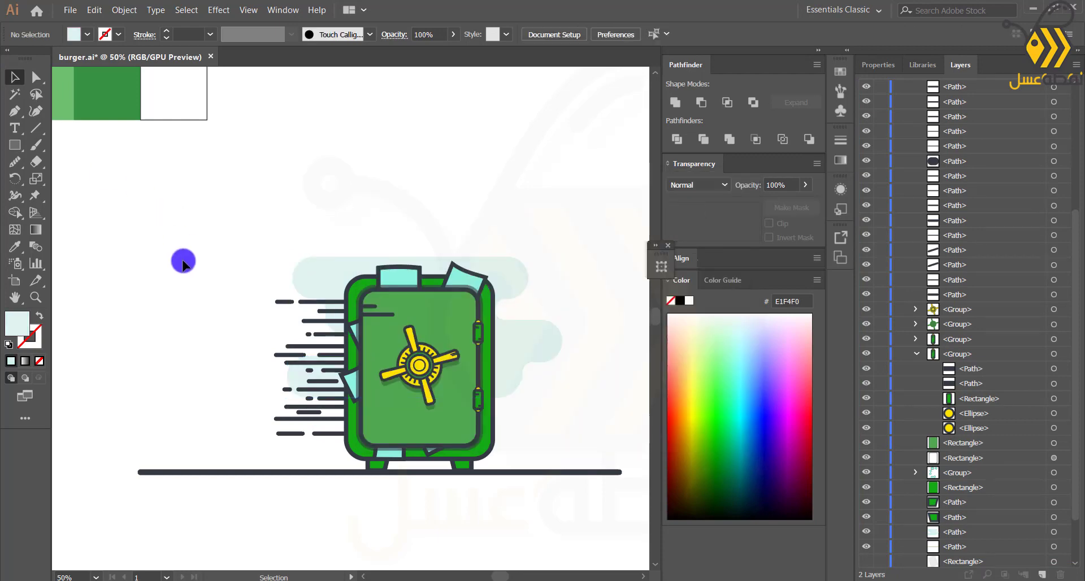
Step: Lock the pale background shape behind the safe
scroll(211, 339, "down", 1)
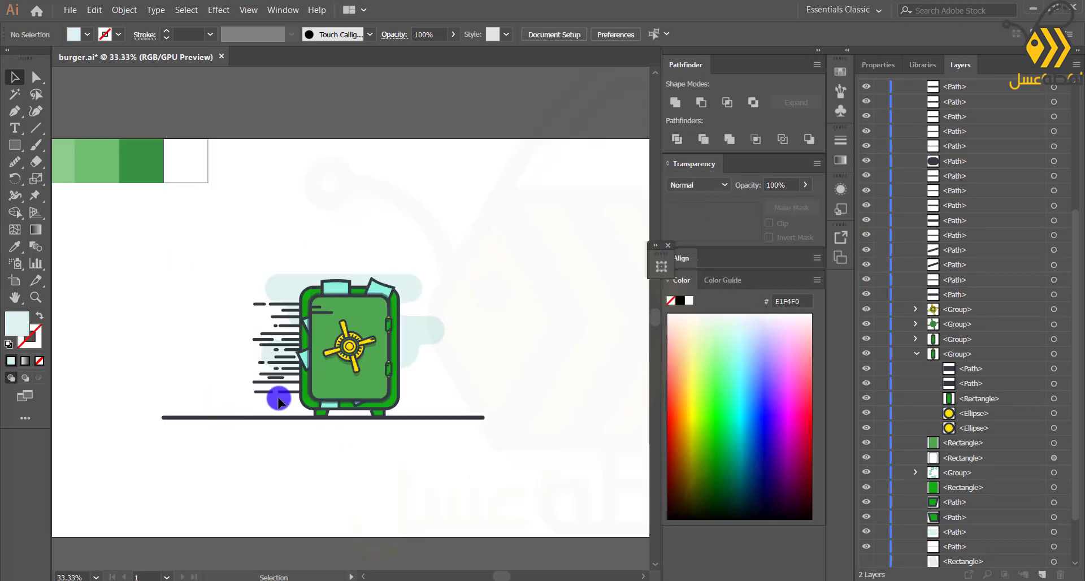
scroll(952, 310, "up", 5)
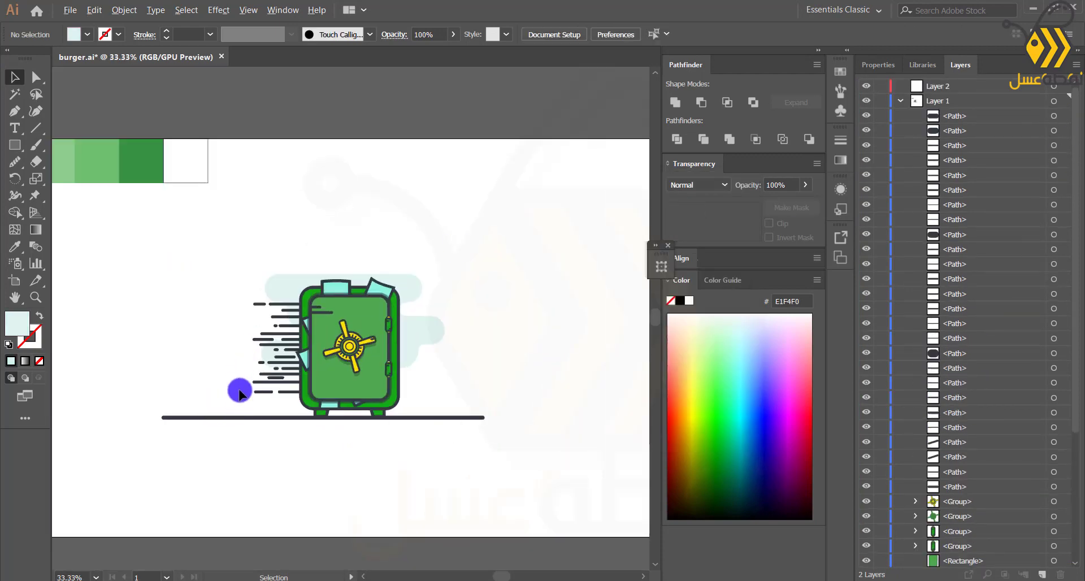
left_click(295, 279)
left_click(124, 10)
mouse_move(141, 85)
left_click(316, 83)
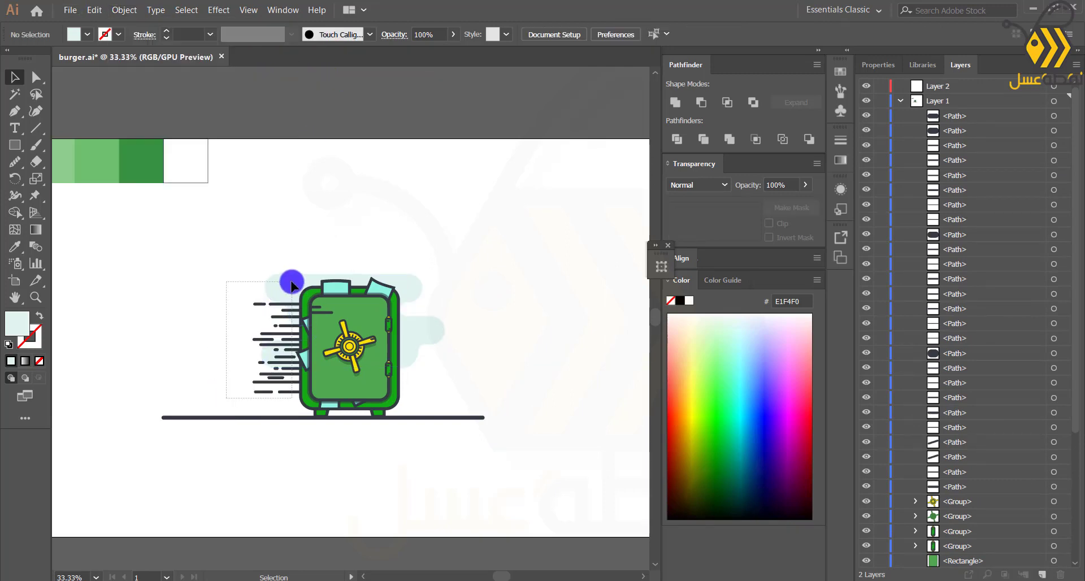
Step: Group all the speed lines beside the safe
left_click_drag(291, 282, 290, 282)
key("ctrl+g")
left_click(192, 338)
Step: Move the two slanted accent lines on the dial's handle into the yellow dial group
left_click(1062, 131)
left_click(1062, 145, "shift")
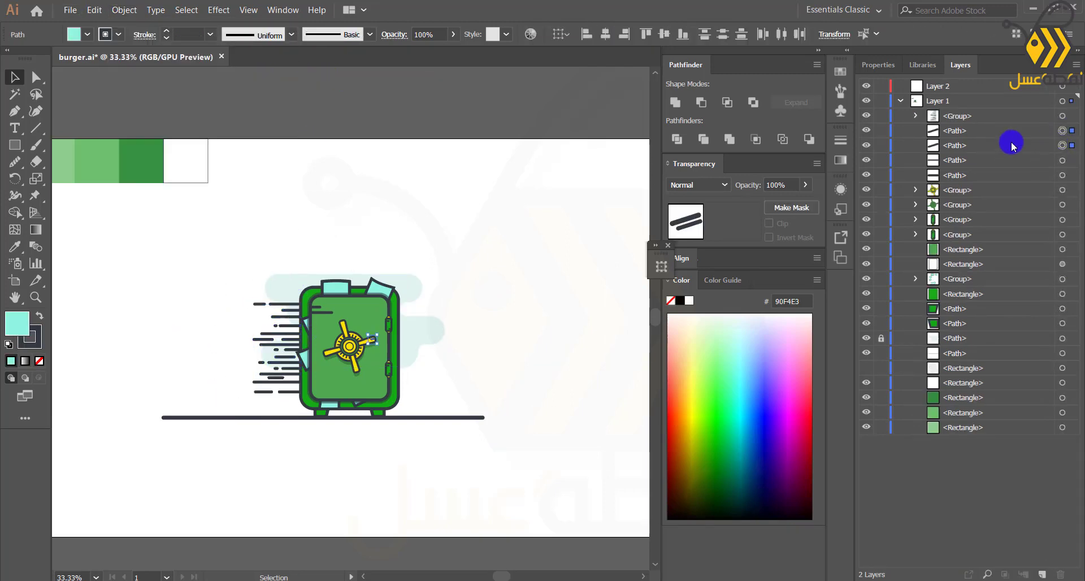
left_click(956, 134)
left_click(955, 145, "shift")
left_click_drag(955, 145, 956, 190)
Step: Reorder the door's two horizontal accent lines beneath the dial and hinge groups, directly above the door rectangle
left_click(1062, 144)
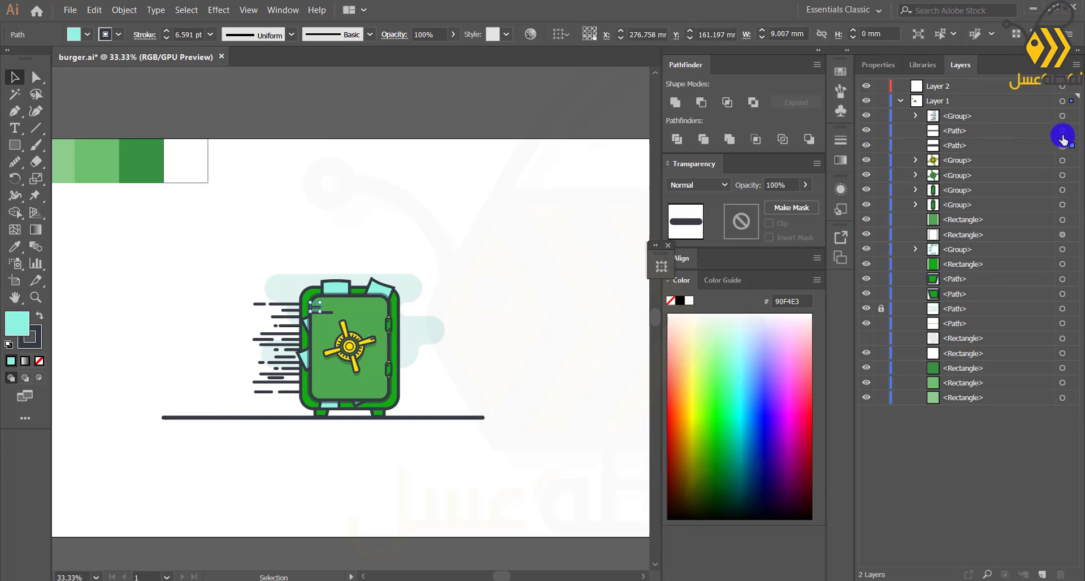
left_click(1062, 132, "shift")
left_click(957, 133)
left_click(959, 145, "shift")
left_click_drag(956, 134, 956, 225)
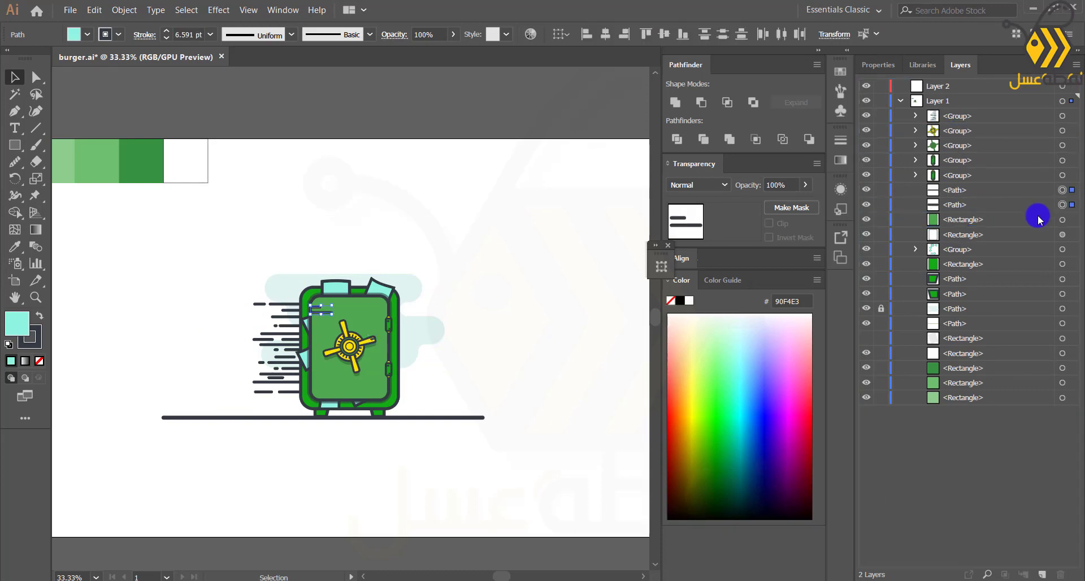
Step: Group the door's accent lines with the door, its shadow, the aqua sheets and the safe body
left_click(1062, 220, "shift")
left_click(1062, 251, "shift")
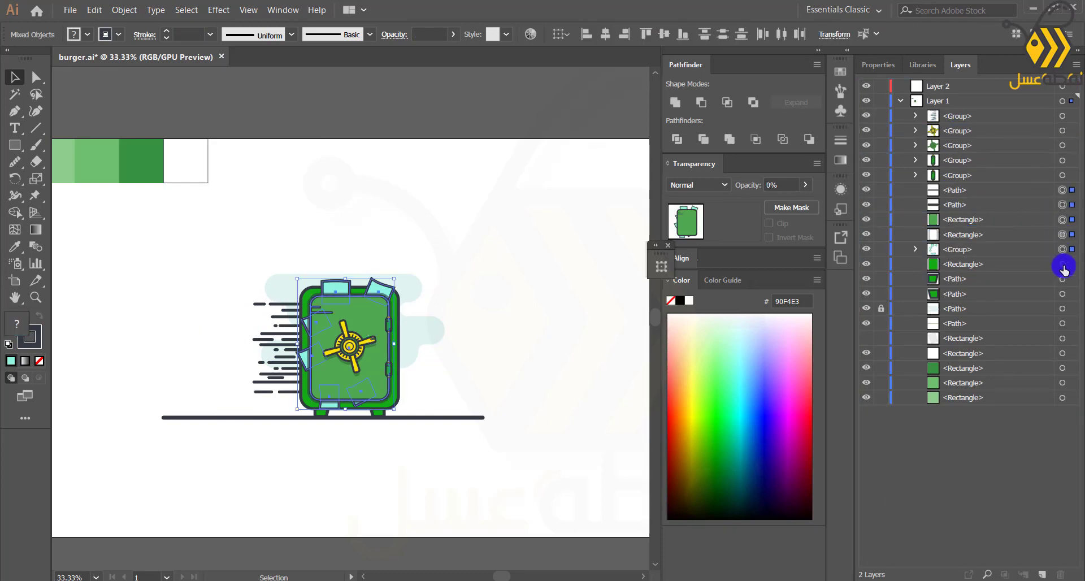
key("ctrl+g")
left_click(174, 339)
Step: Unlock the background shape and enlarge the whole illustration together with its ground line
key("ctrl+plus")
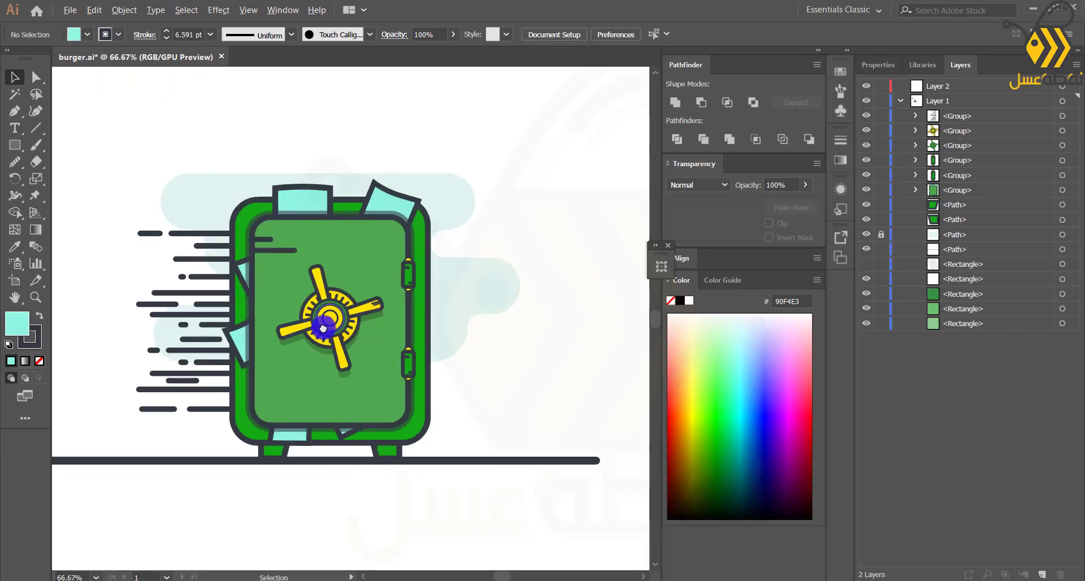
key("ctrl+minus")
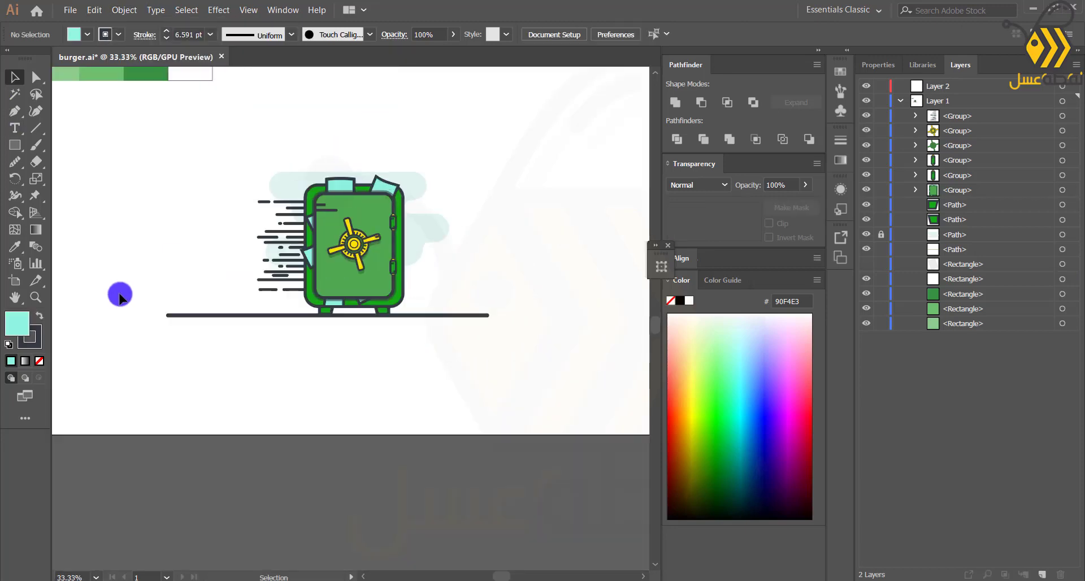
left_click_drag(148, 361, 541, 152)
left_click_drag(488, 315, 583, 389)
key("ctrl+minus")
left_click(552, 164)
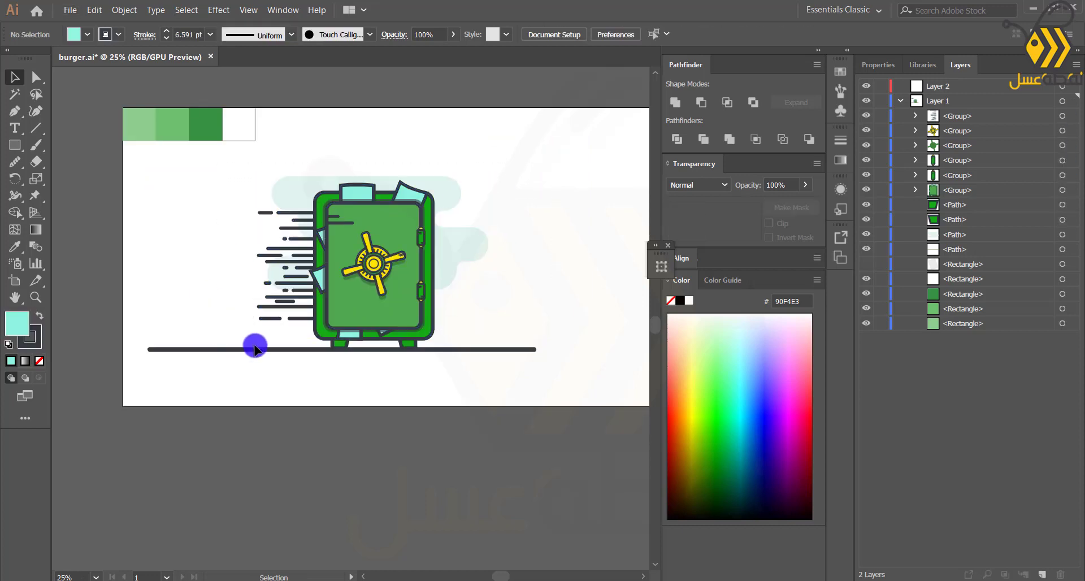
Step: Move the safe with its speed lines and background shape left along the ground line
left_click_drag(467, 219, 489, 148)
left_click_drag(382, 223, 329, 225)
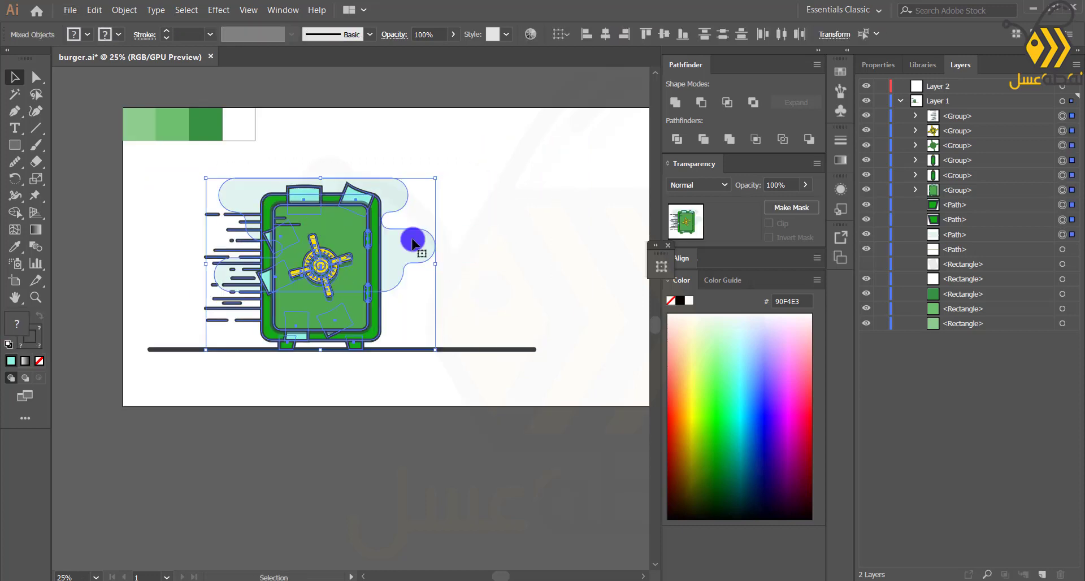
left_click(488, 245)
left_click_drag(467, 171, 299, 318)
key("ctrl+z")
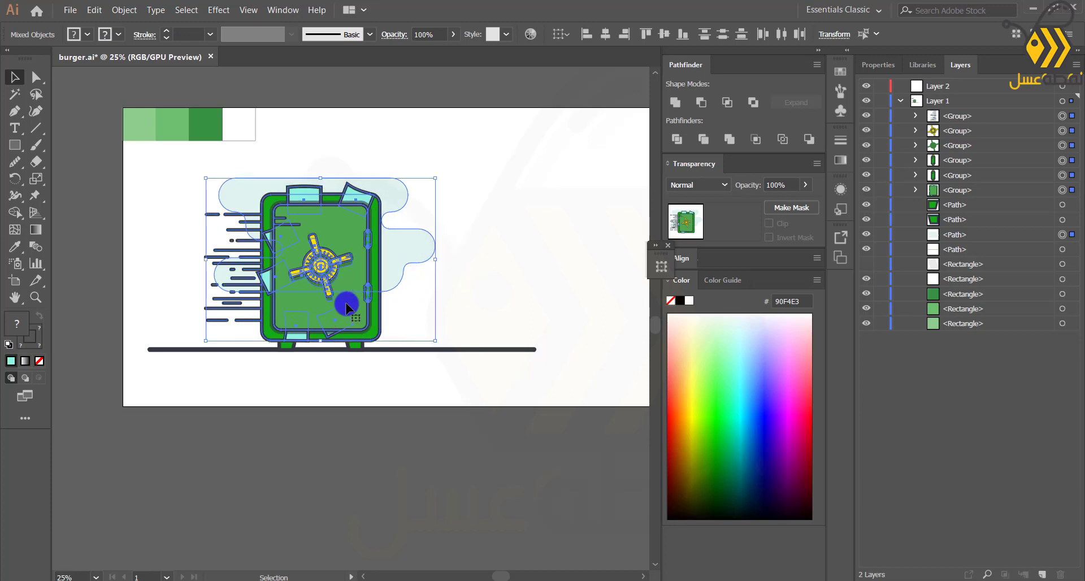
left_click_drag(174, 340, 455, 177)
left_click_drag(317, 277, 349, 282)
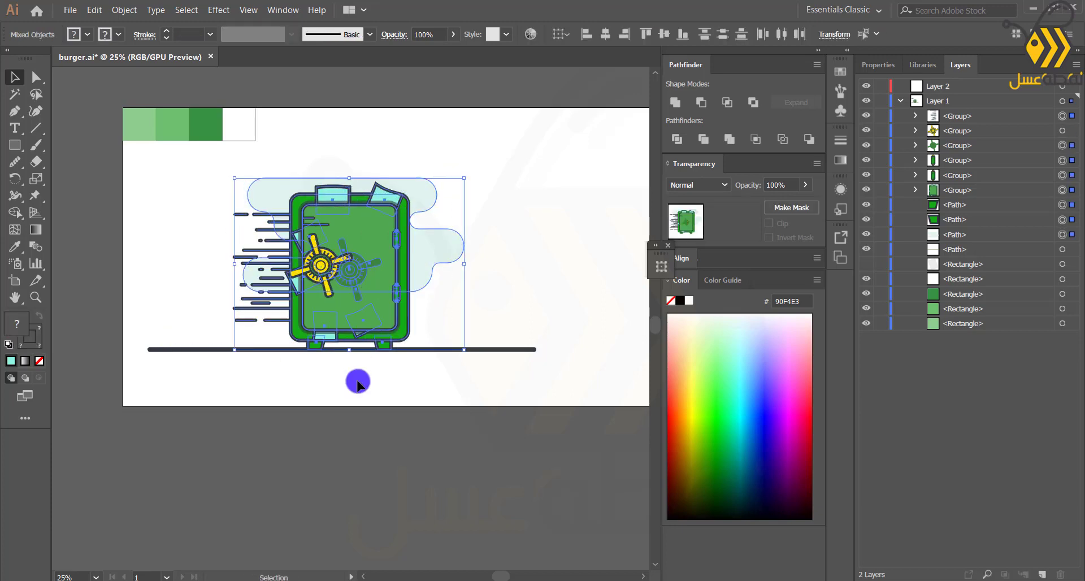
left_click(357, 379)
key("ctrl+z")
Step: Shift the complete safe with its speed lines and background shape right, near the middle of the ground line
left_click_drag(171, 342, 466, 174)
left_click_drag(350, 271, 377, 271)
left_click(337, 390)
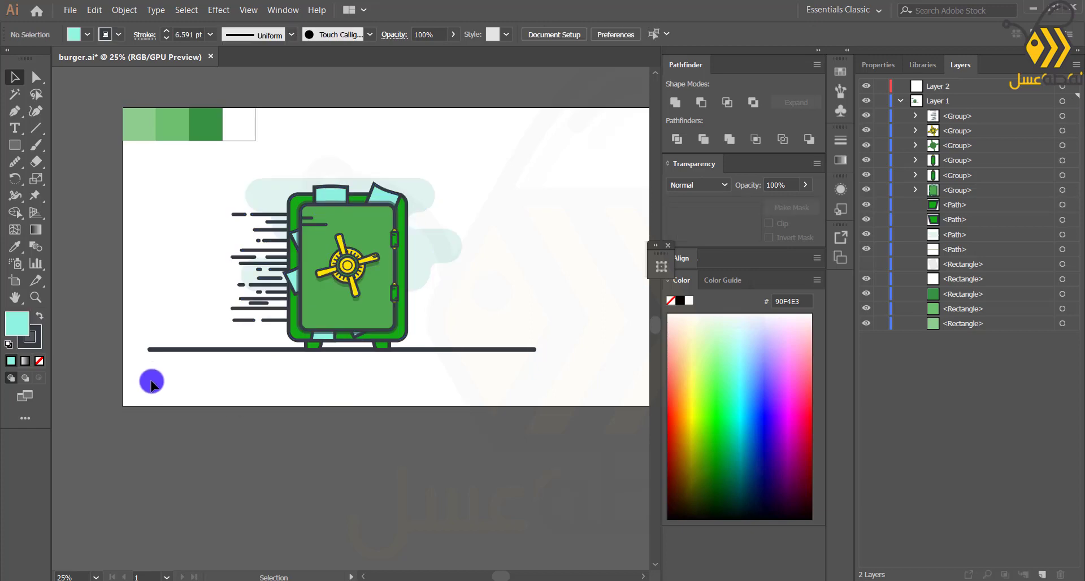
Step: Scale the whole illustration down and move it to the artboard's lower left area
left_click_drag(491, 215, 515, 213)
left_click(418, 245)
left_click_drag(180, 390, 552, 199)
left_click_drag(536, 352, 504, 337)
left_click_drag(370, 298, 332, 319)
left_click(104, 300)
Step: Enlarge the whole illustration until the ground line nearly spans the artboard's width
scroll(105, 299, "down", 1)
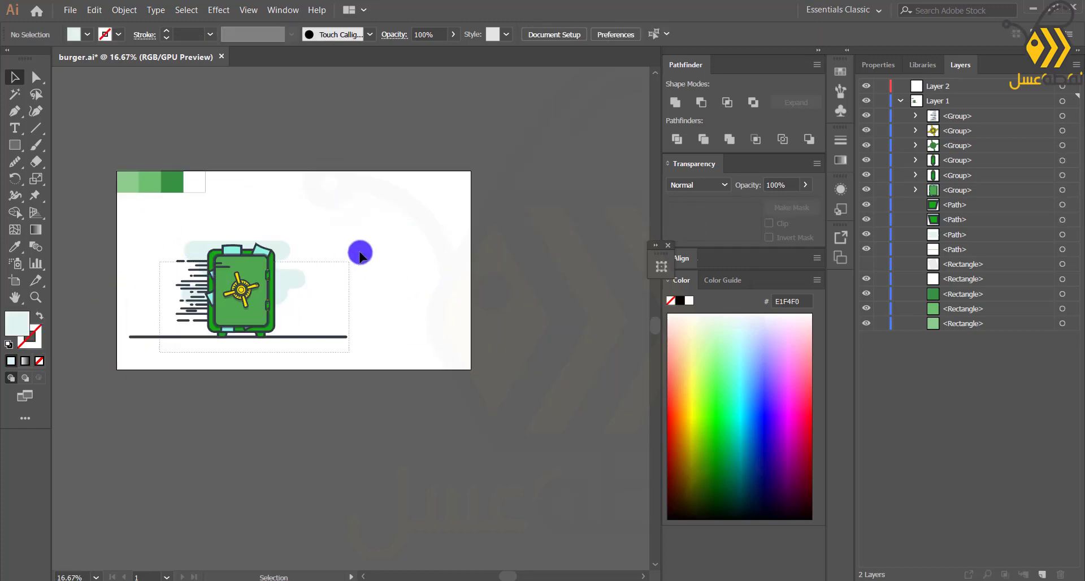
left_click_drag(359, 255, 327, 334)
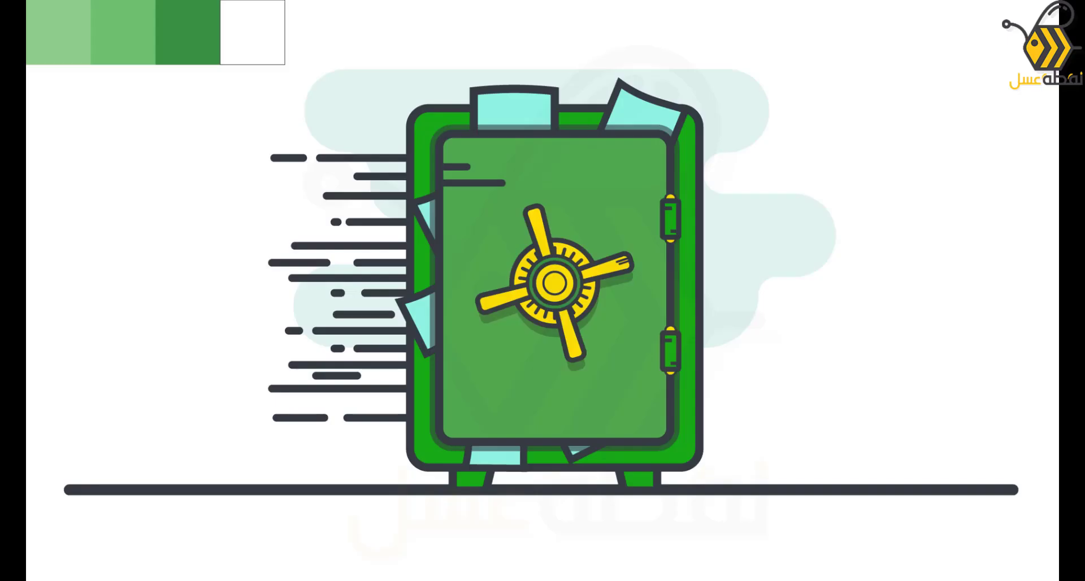